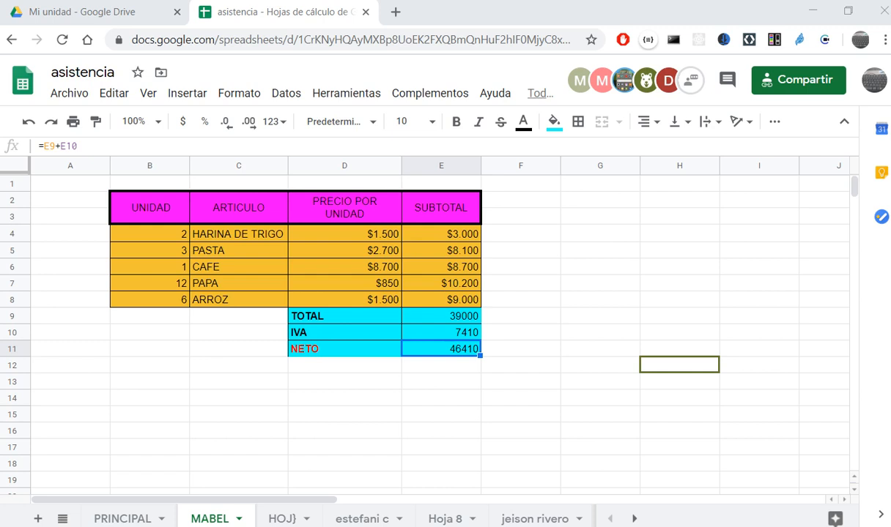
left_click(459, 319)
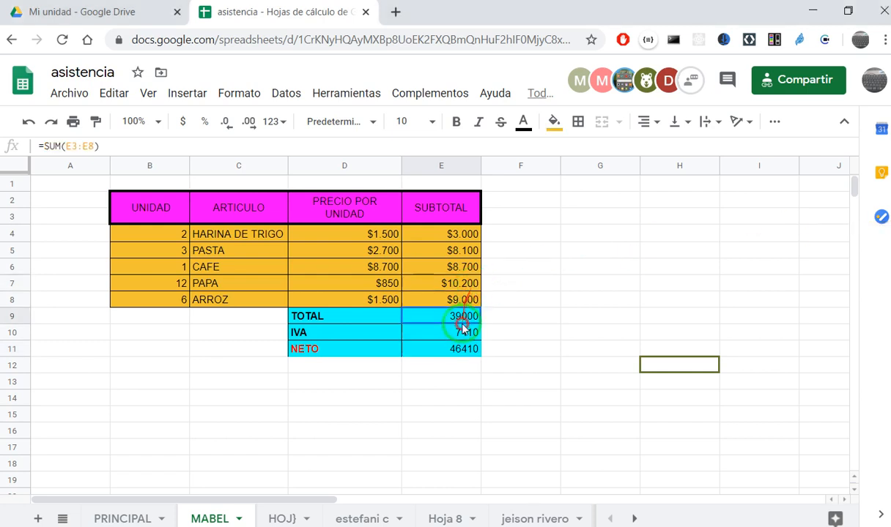
left_click(213, 265)
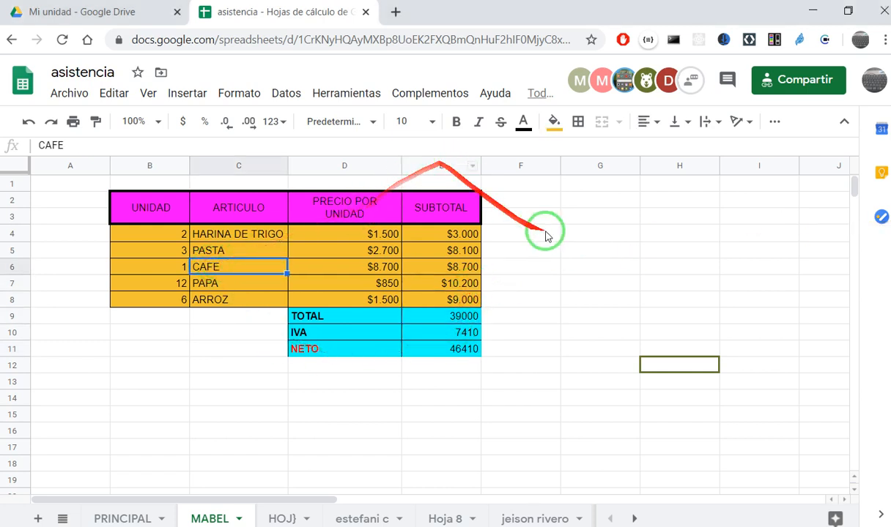
left_click(576, 270)
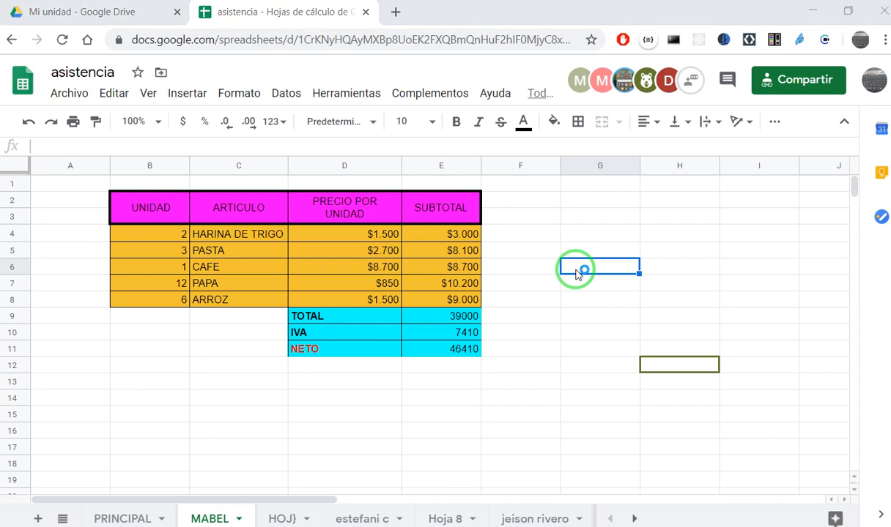
left_click(557, 227)
left_click(569, 225)
left_click(567, 244)
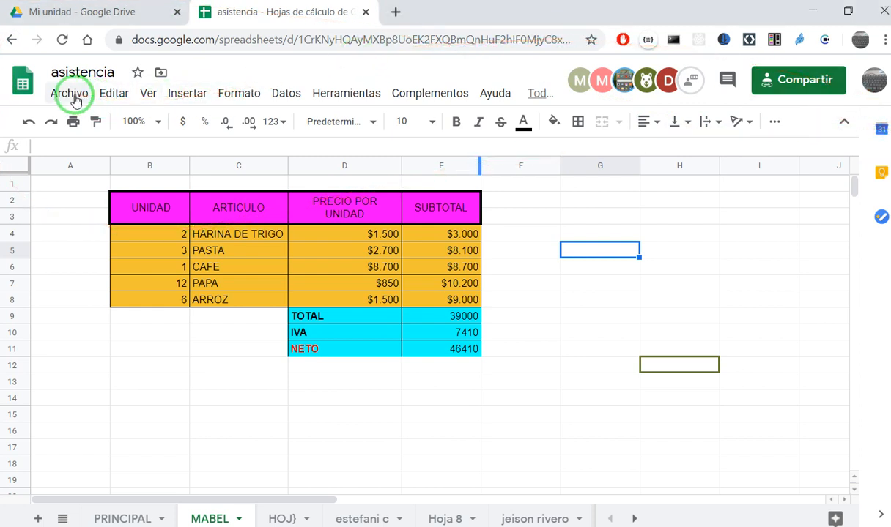
- Review the options for creating a new Google Sheets file from Drive and return to the asistencia spreadsheet
left_click(84, 14)
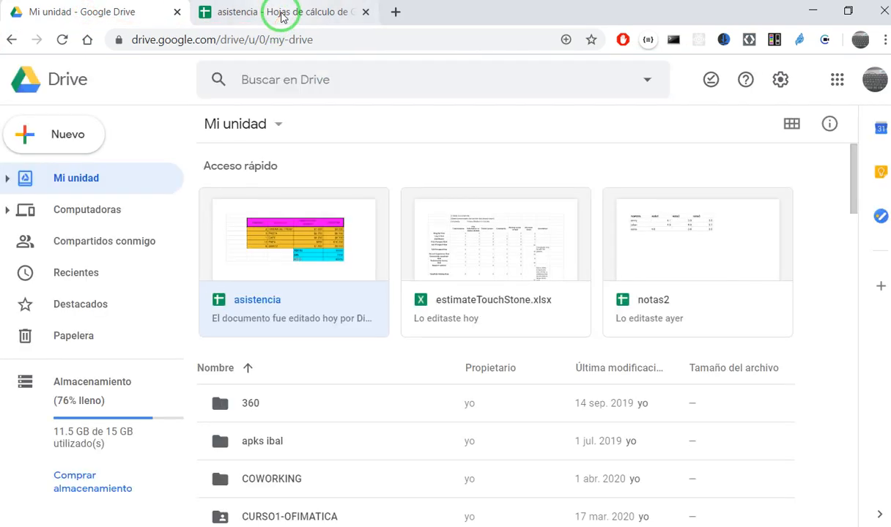
left_click(52, 141)
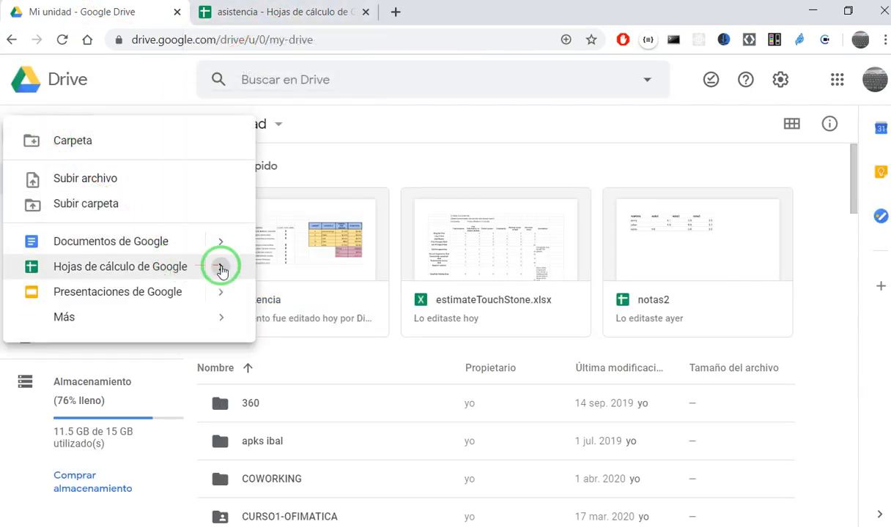
mouse_move(222, 271)
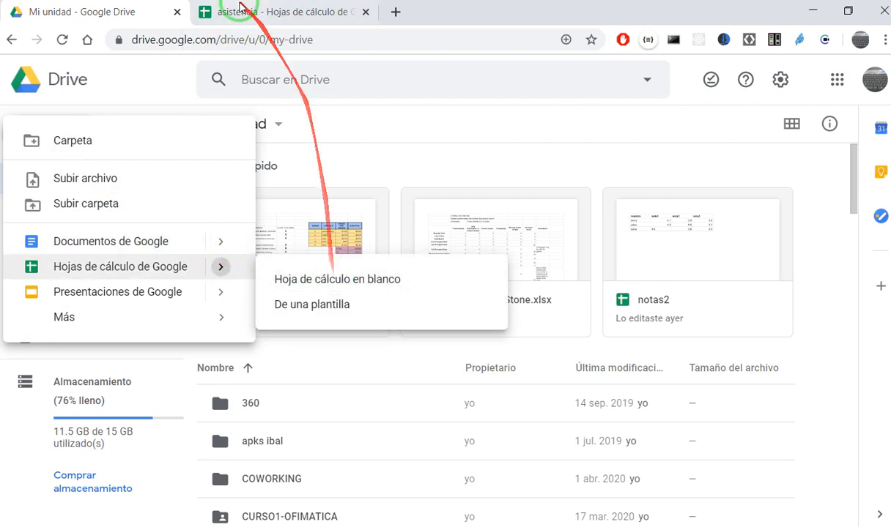
left_click(241, 9)
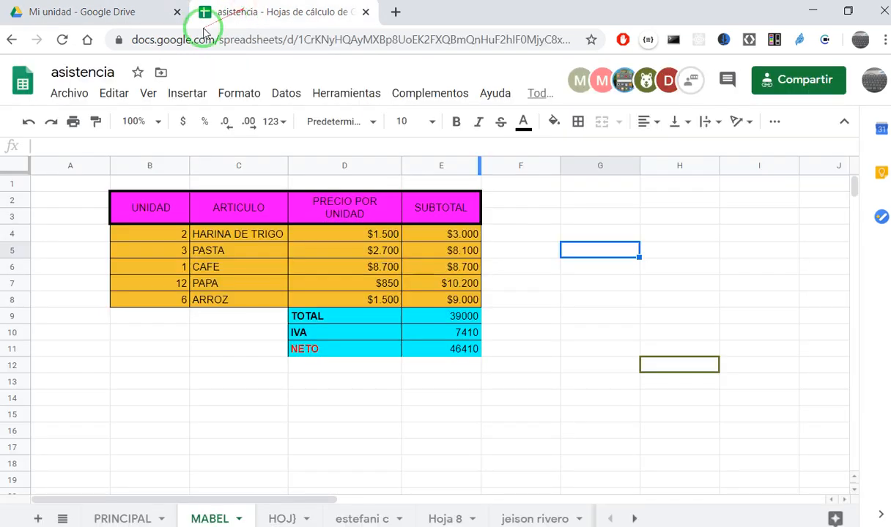
- Create a new blank spreadsheet from within the asistencia file
left_click(79, 96)
mouse_move(153, 171)
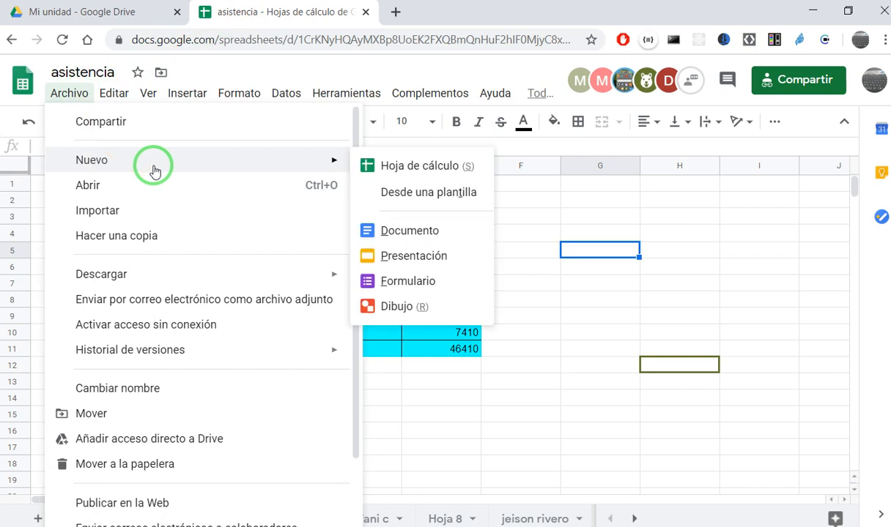
left_click(437, 172)
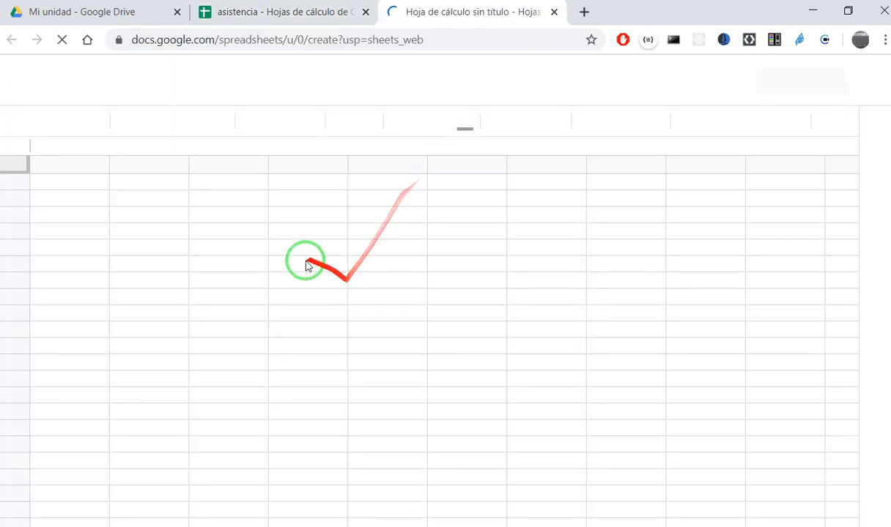
- Examine the list of functions available in the new spreadsheet
left_click(126, 203)
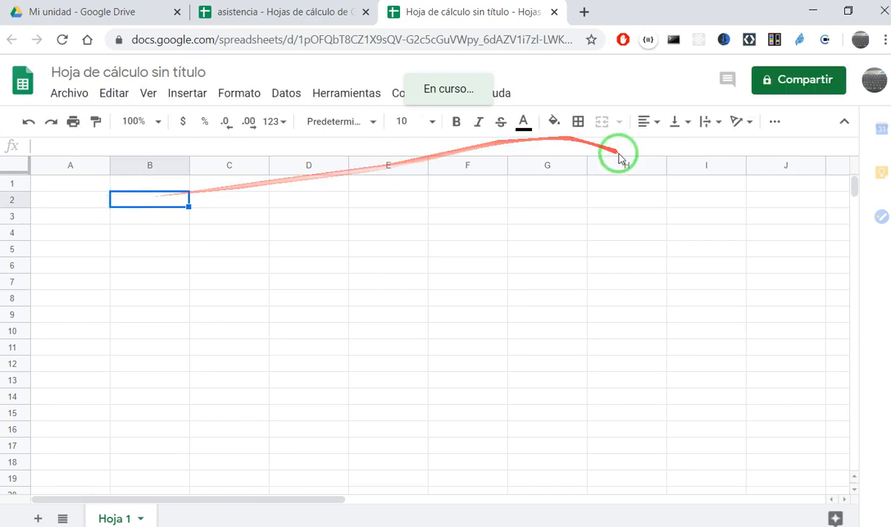
left_click(779, 118)
left_click(779, 119)
left_click(779, 118)
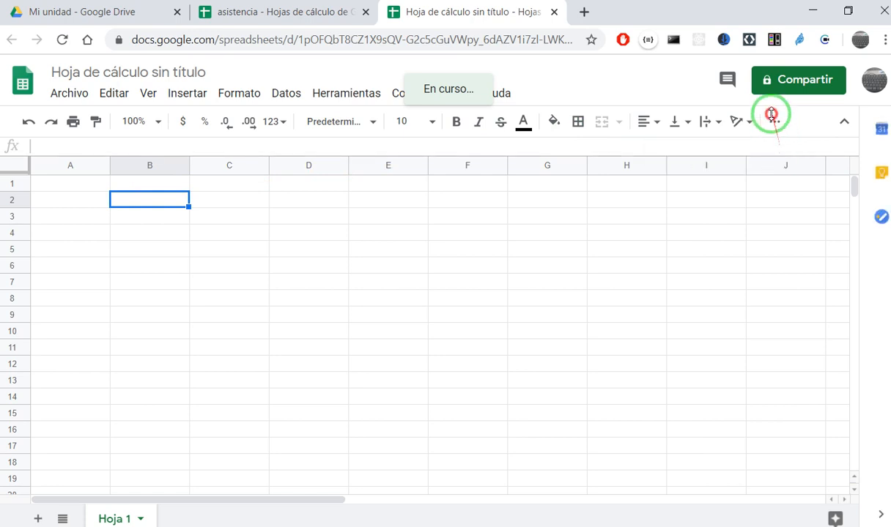
left_click(777, 123)
left_click(777, 126)
left_click(777, 126)
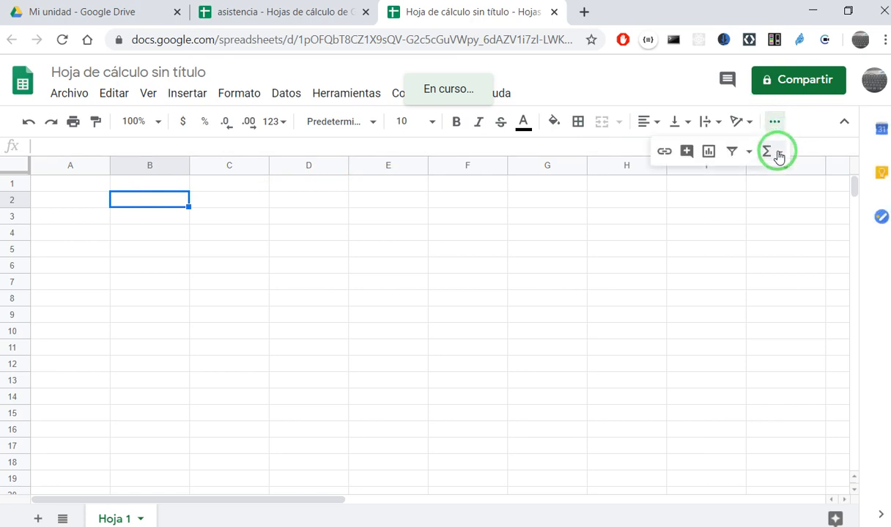
left_click(780, 154)
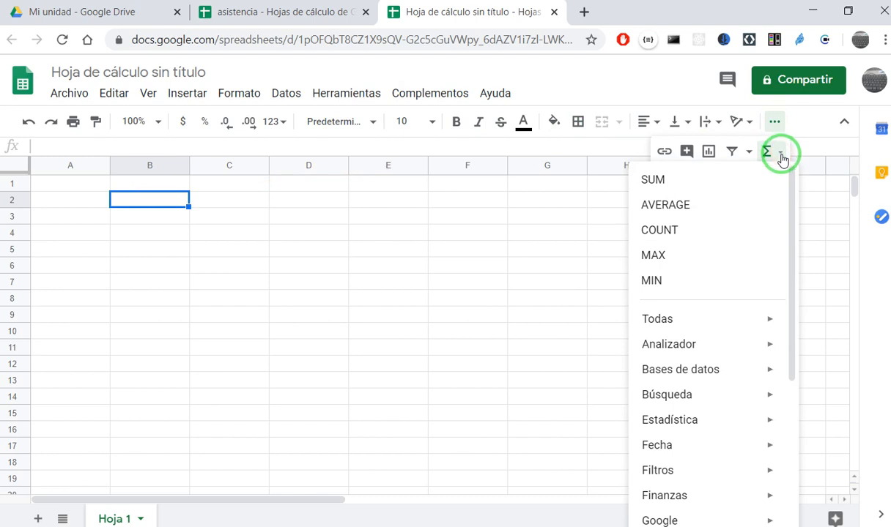
left_click(488, 251)
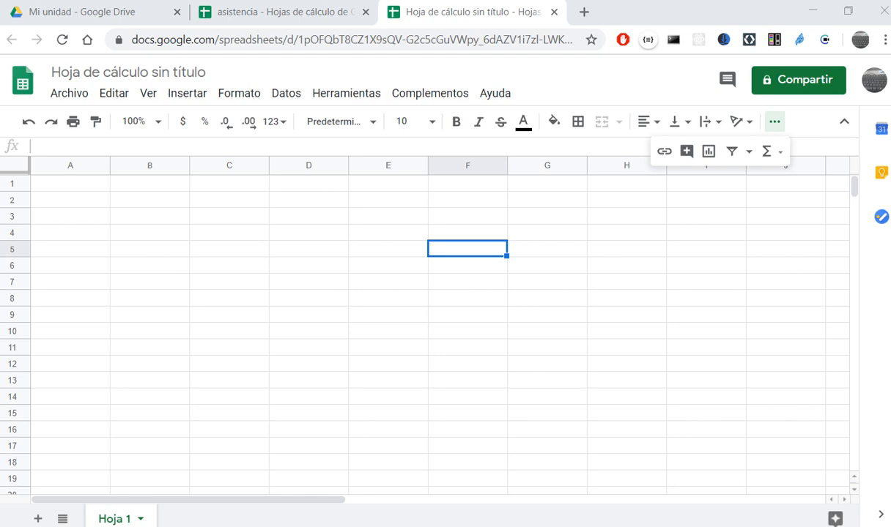
left_click(170, 233)
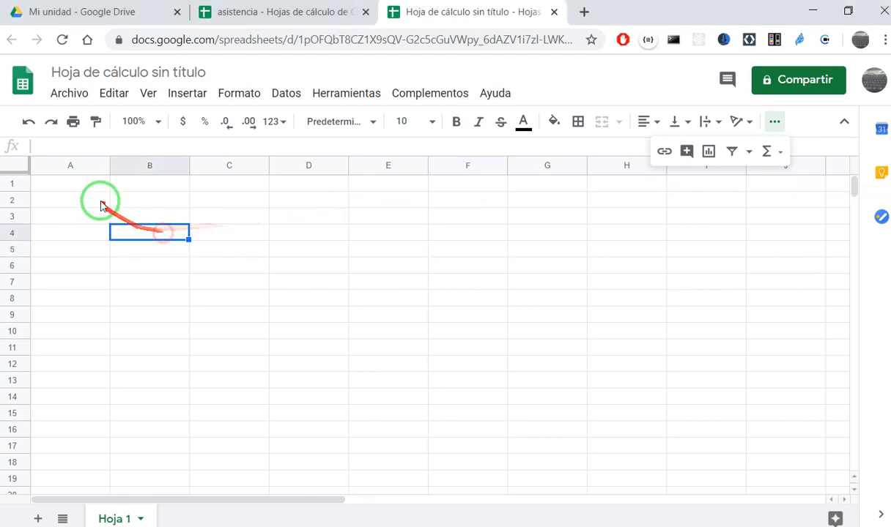
left_click(95, 200)
left_click(143, 202)
left_click(359, 313)
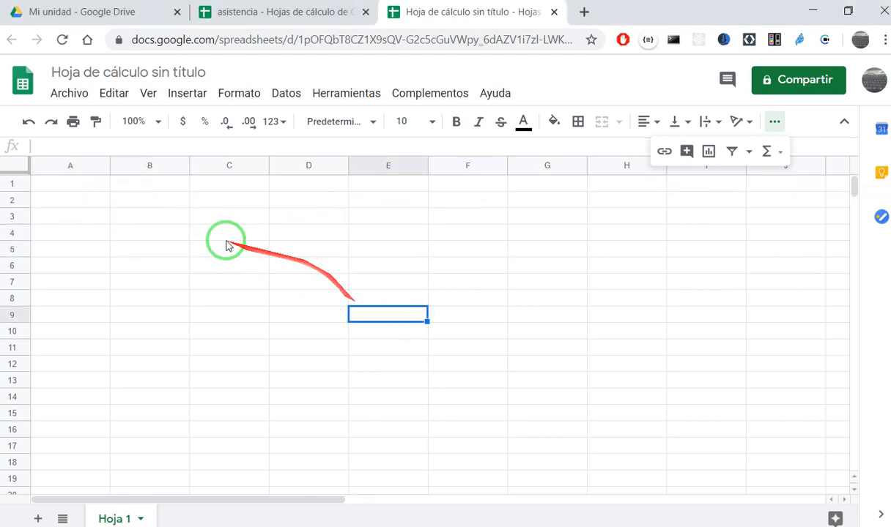
left_click(166, 205)
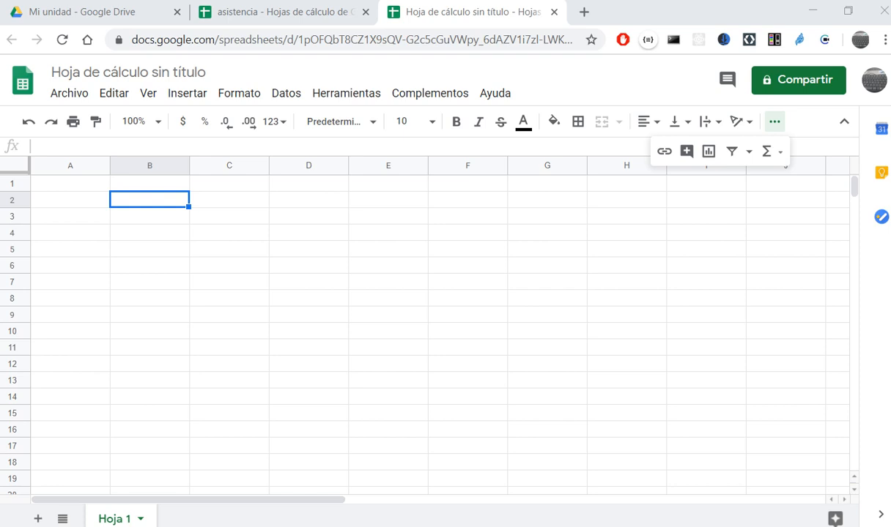
left_click(151, 219)
left_click(168, 202)
left_click(147, 202)
left_click(145, 222)
- Enter 1000 in cell B2 and 2000 in cell B3
left_click(145, 198)
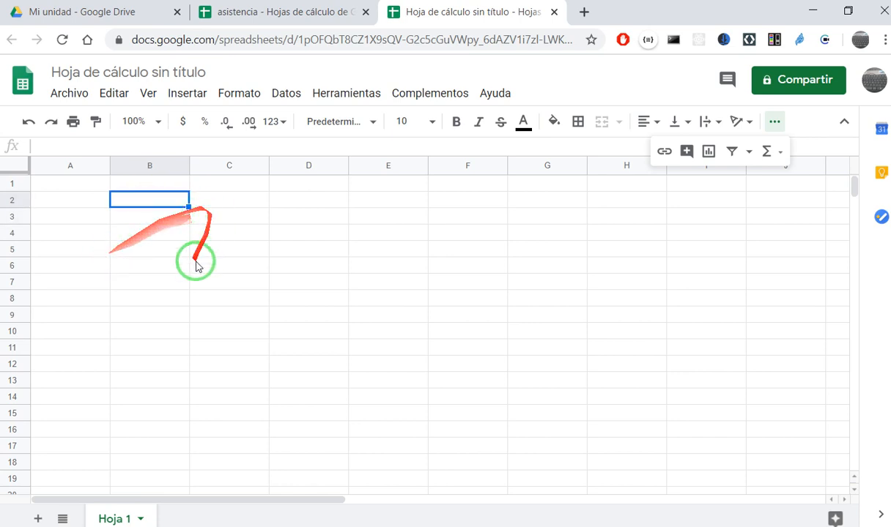
type("1000")
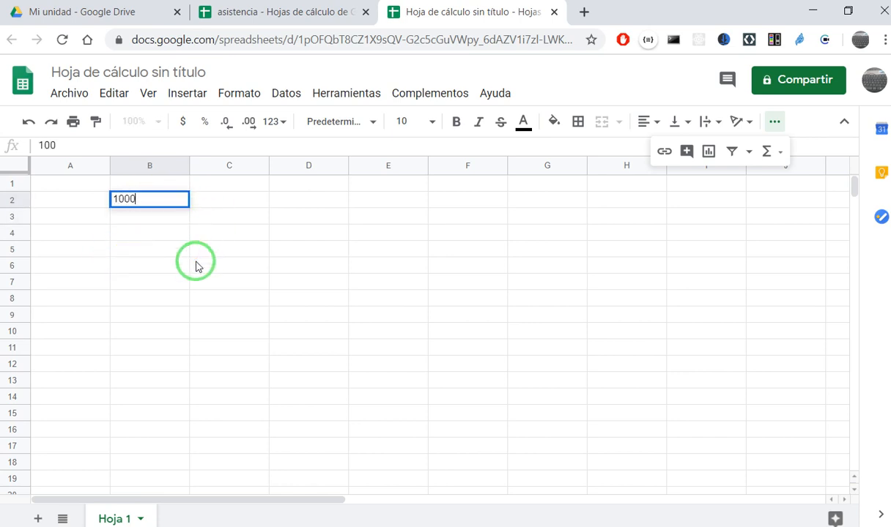
key("Return")
type("1000")
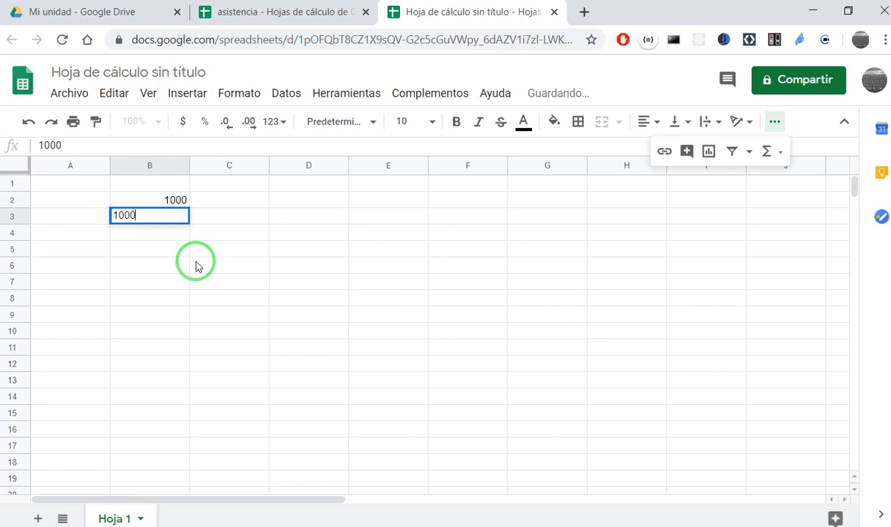
key("BackSpace")
key("BackSpace")
key("BackSpace")
key("BackSpace")
type("2")
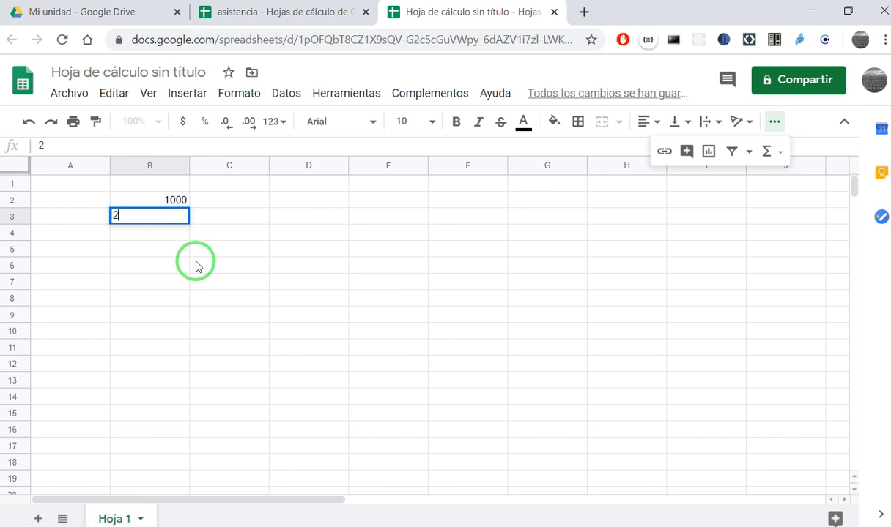
key("Return")
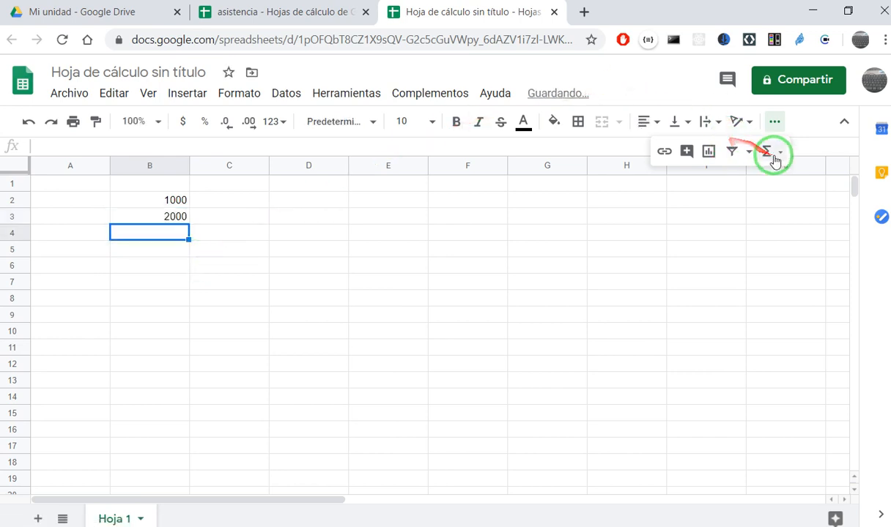
- Add up the range B2:B3 in cell B4 with the SUM function
left_click(779, 159)
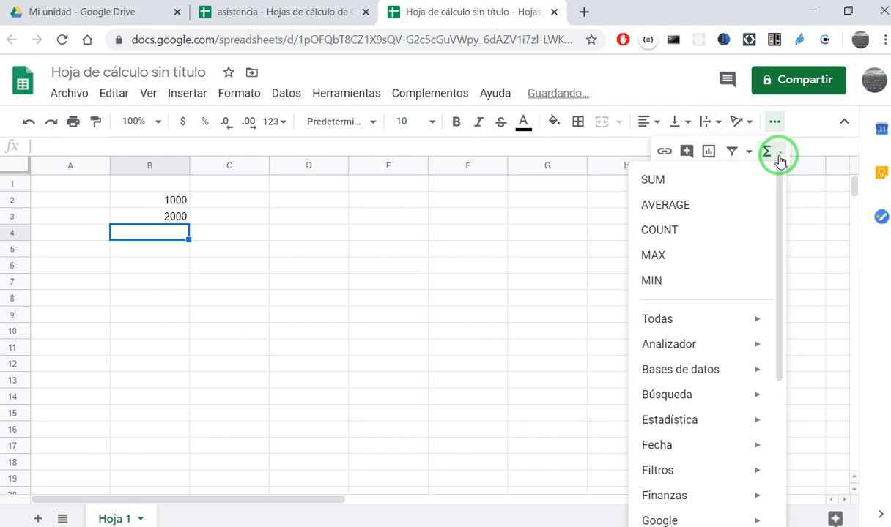
left_click(662, 181)
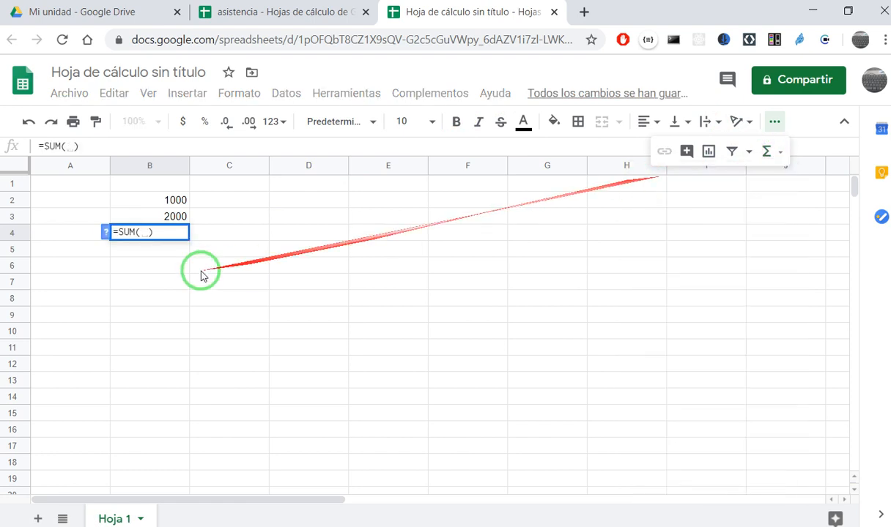
left_click(171, 206)
left_click_drag(171, 205, 174, 217)
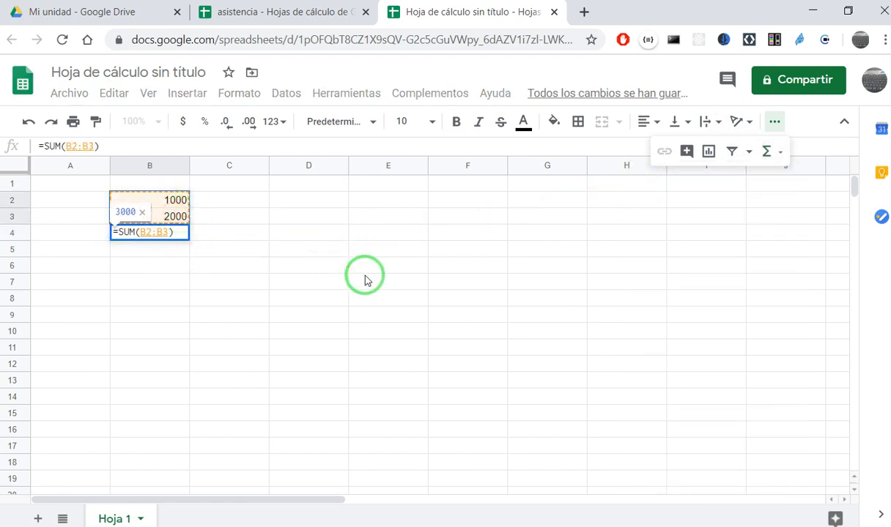
key("Return")
- Inspect the SUM formula stored in cell B4 without changing it
left_click(150, 231)
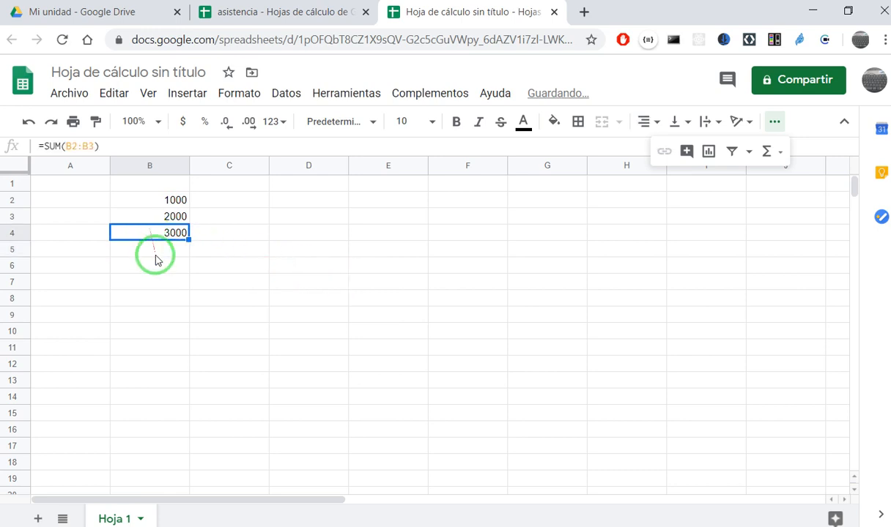
left_click(63, 149)
left_click(62, 147)
left_click(57, 150)
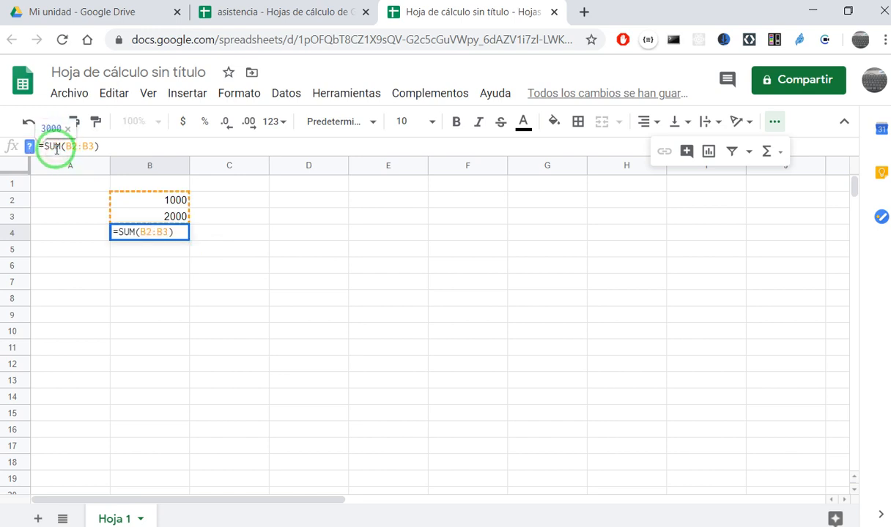
left_click(198, 285)
left_click(175, 232)
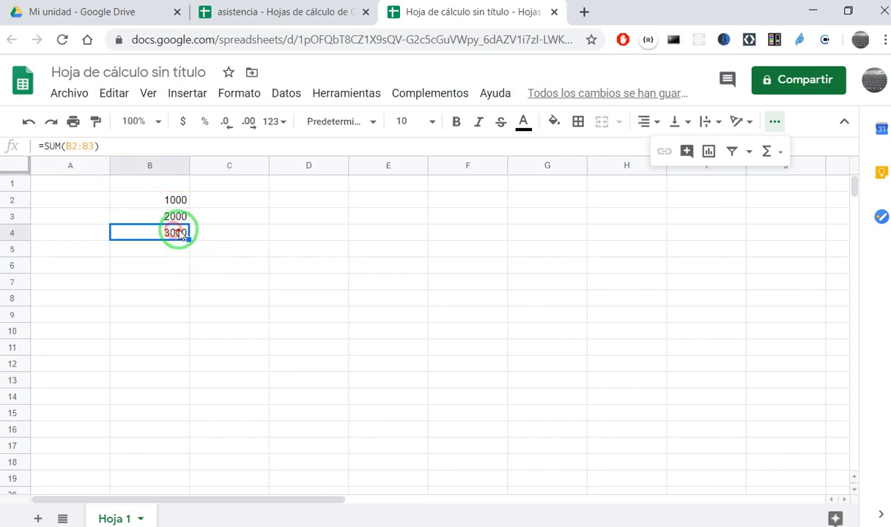
- Switch to Excel, maximize its window and enter 2000, 3000 and 5000 in cells B3 to B5
left_click(889, 104)
left_click_drag(887, 106, 3, 121)
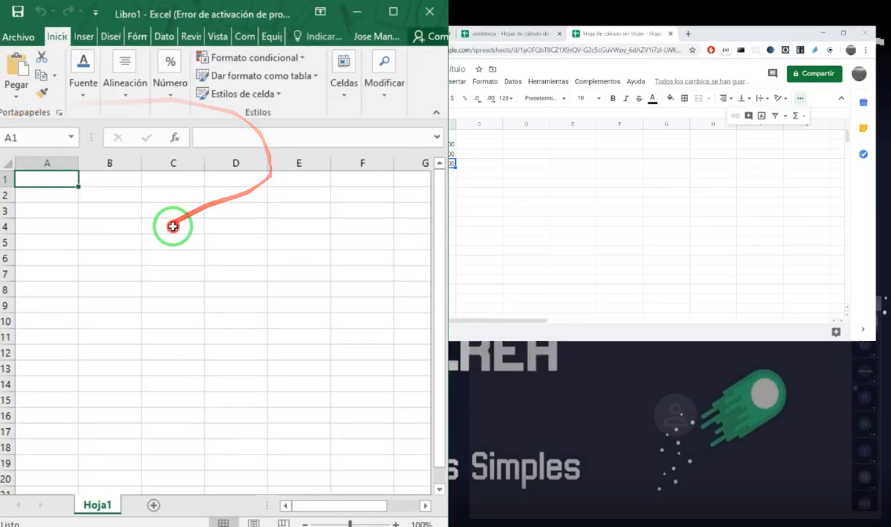
left_click(109, 208)
type("2000")
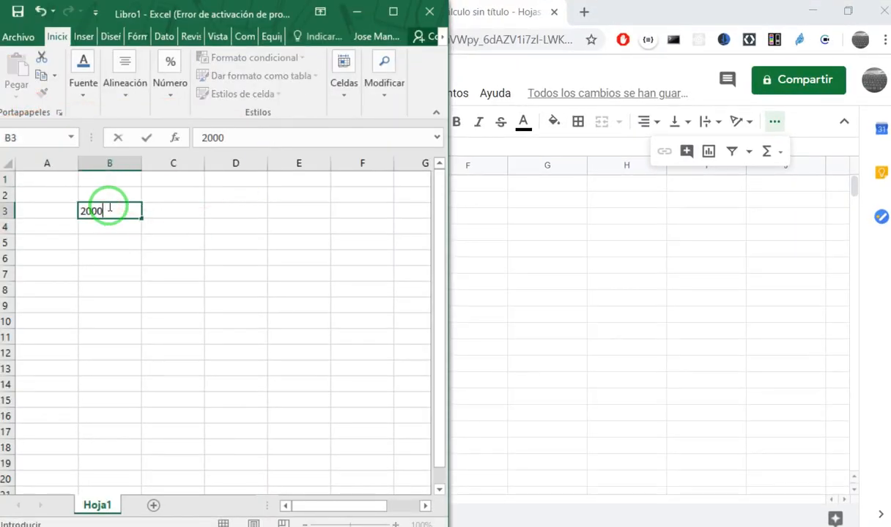
key("Return")
type("300")
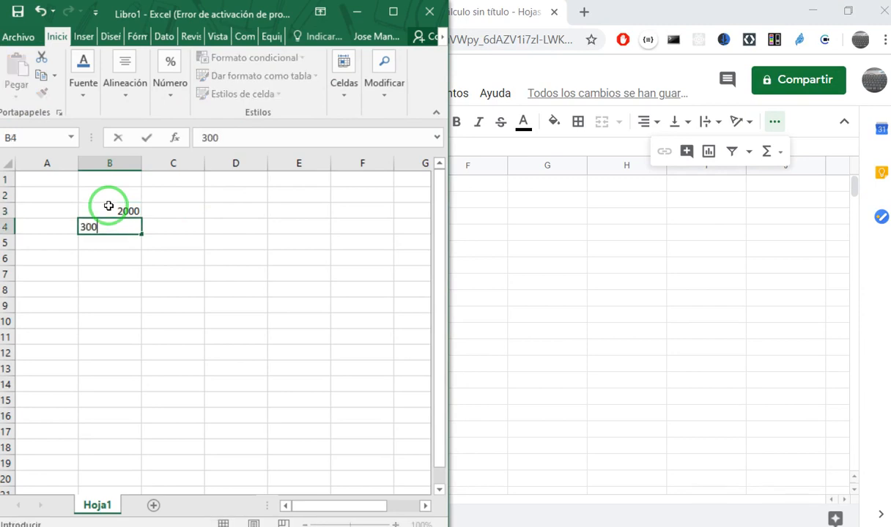
type("0")
key("Return")
type("500")
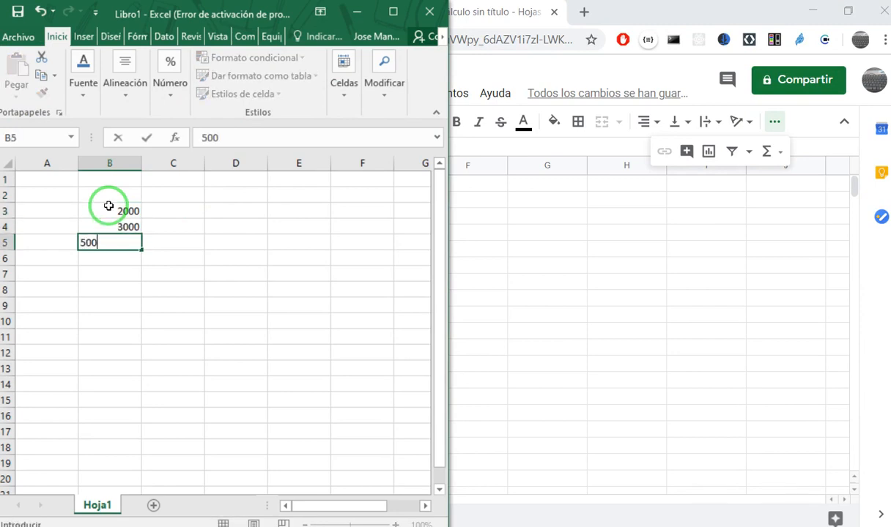
left_click(394, 11)
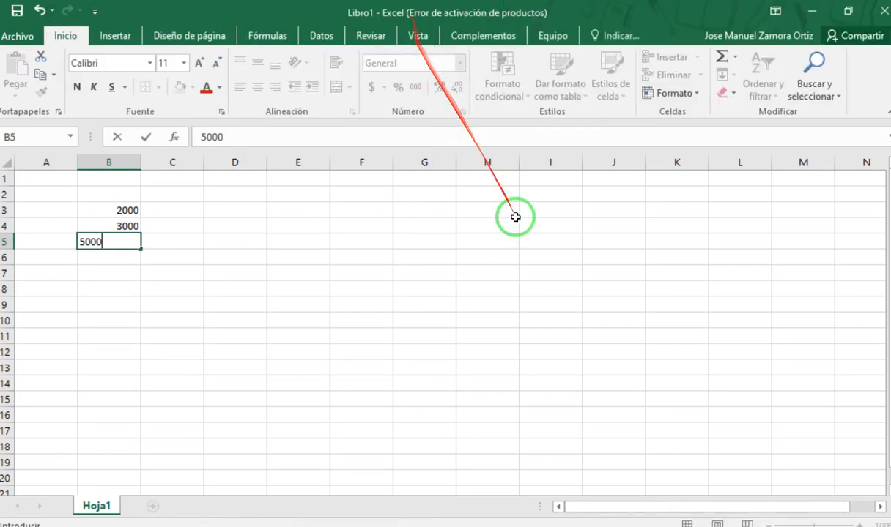
left_click(522, 288)
- Add up the range B3:B5 in cell B6 with the AutoSum function
left_click(125, 258)
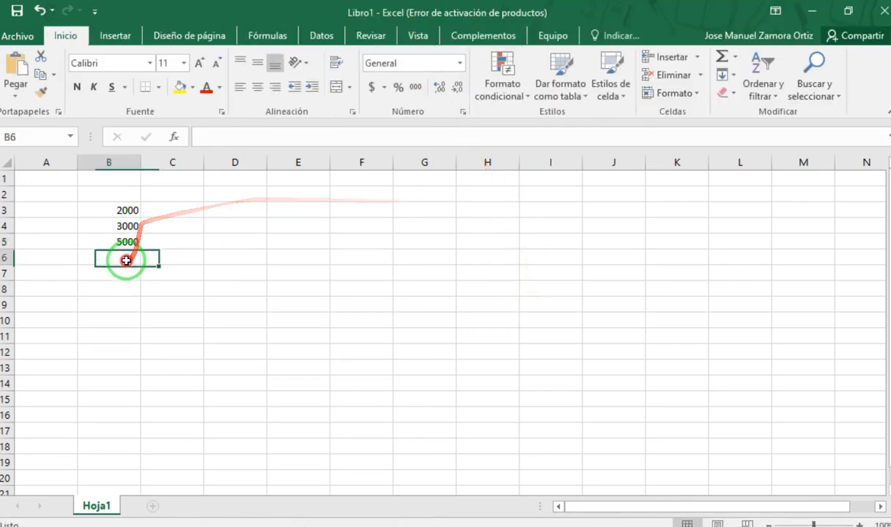
left_click(722, 59)
key("Return")
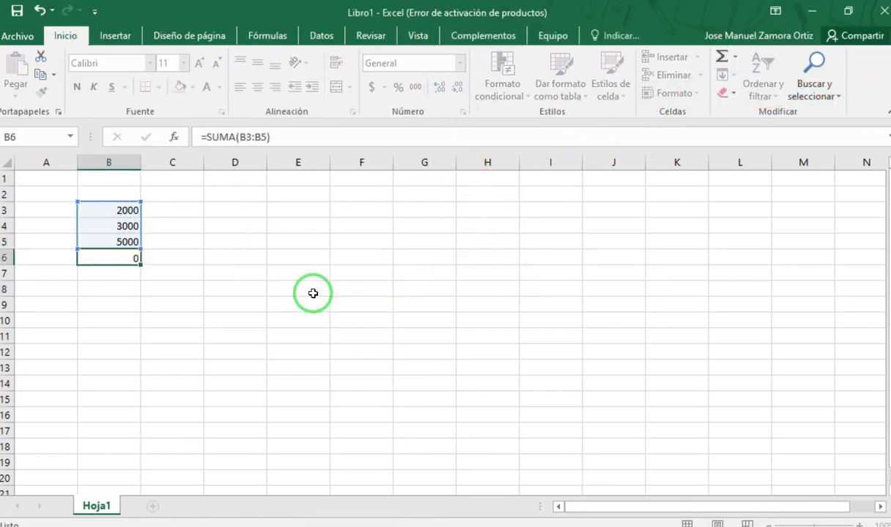
left_click(109, 258)
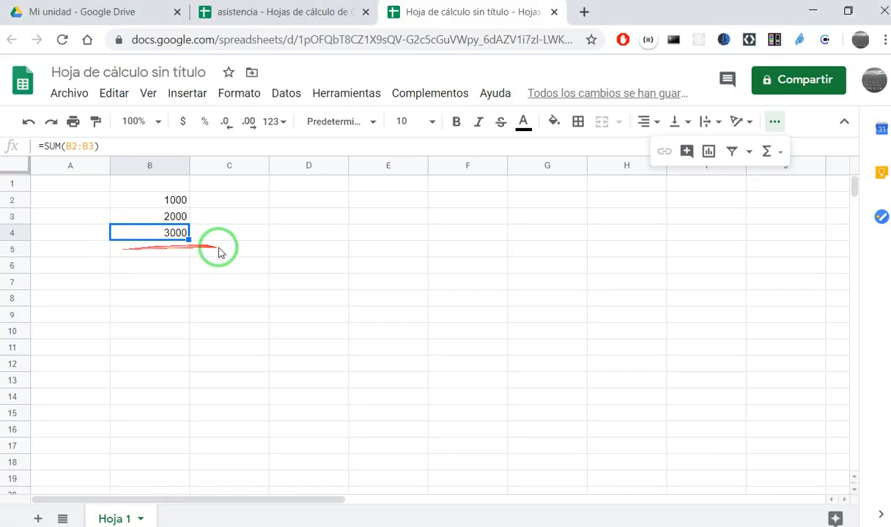
- Switch to Google Sheets and add up the range B2:B4 in cell B5 with the SUM function
left_click(219, 250)
left_click(140, 237)
key("Down")
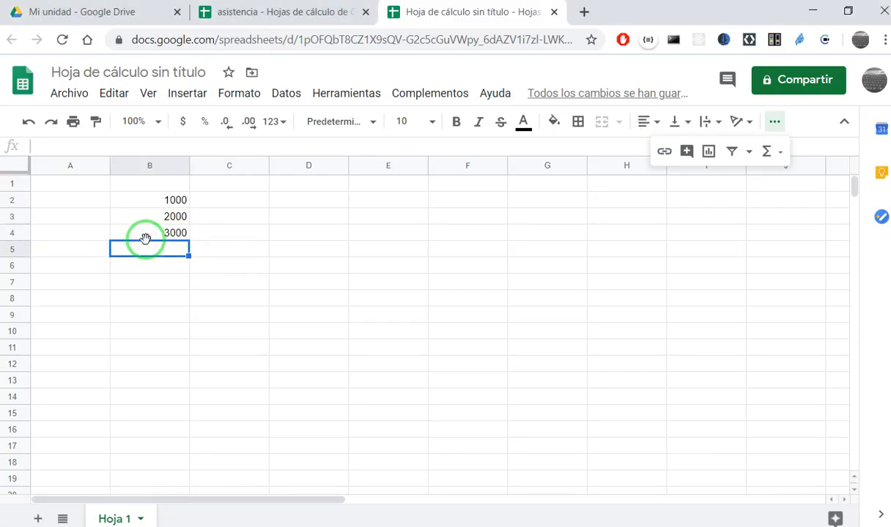
type("=")
key("Escape")
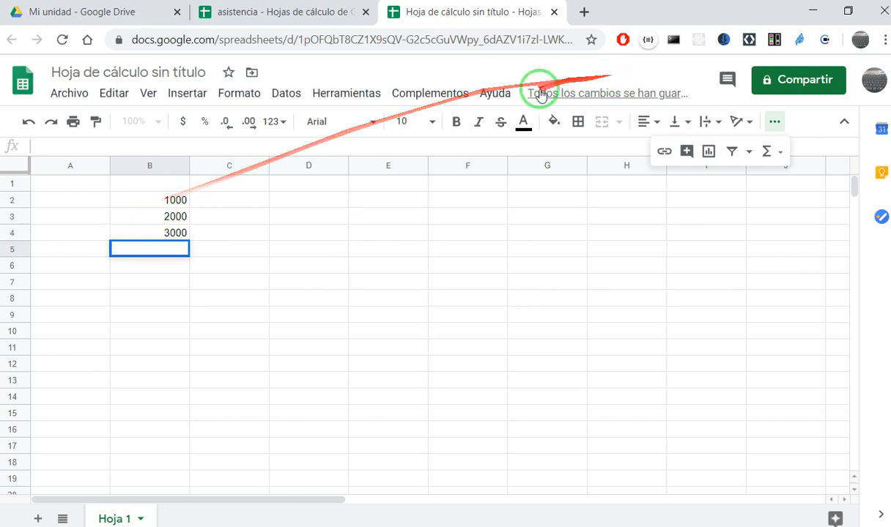
left_click(772, 151)
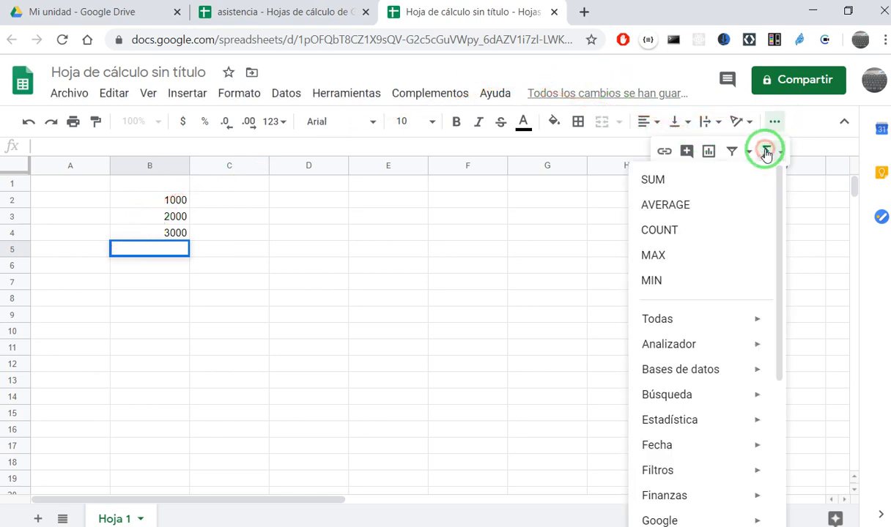
left_click(729, 182)
left_click_drag(167, 207, 165, 231)
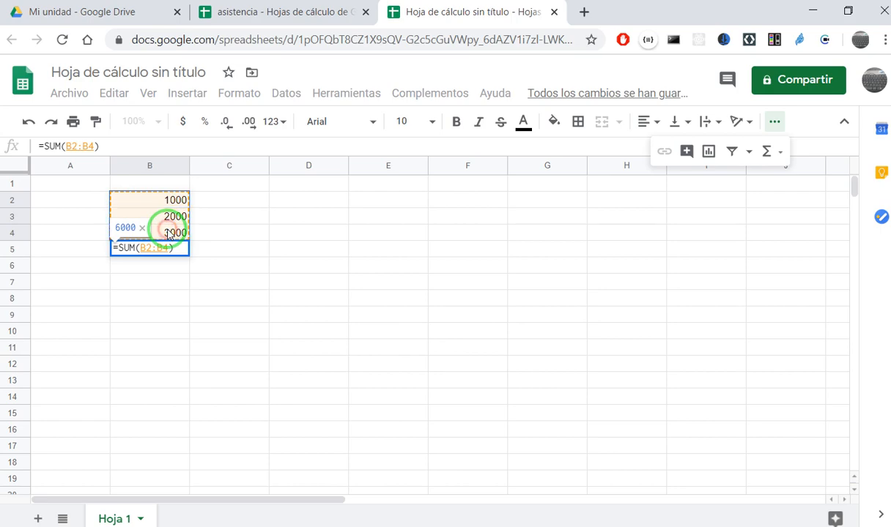
key("Return")
left_click(155, 248)
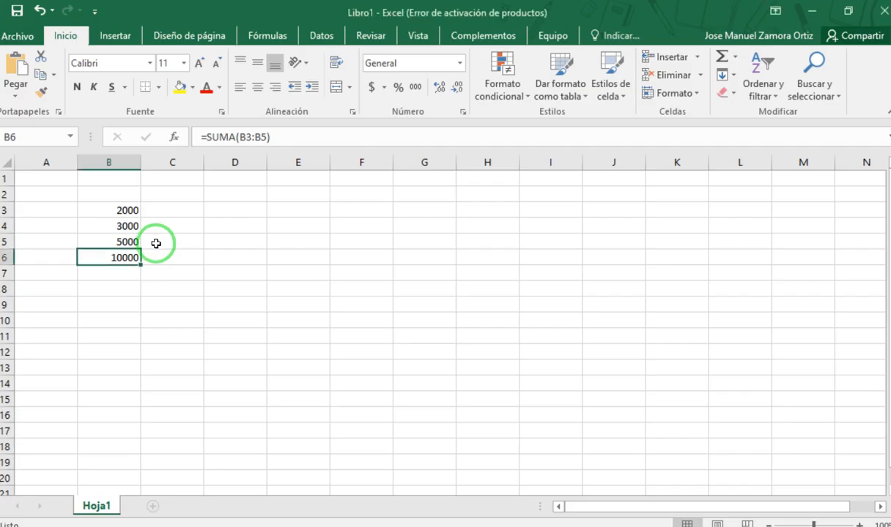
- Switch to Excel and highlight the SUMA function name in the formula of cell B6 without changing it
left_click(212, 137)
left_click_drag(211, 137, 237, 140)
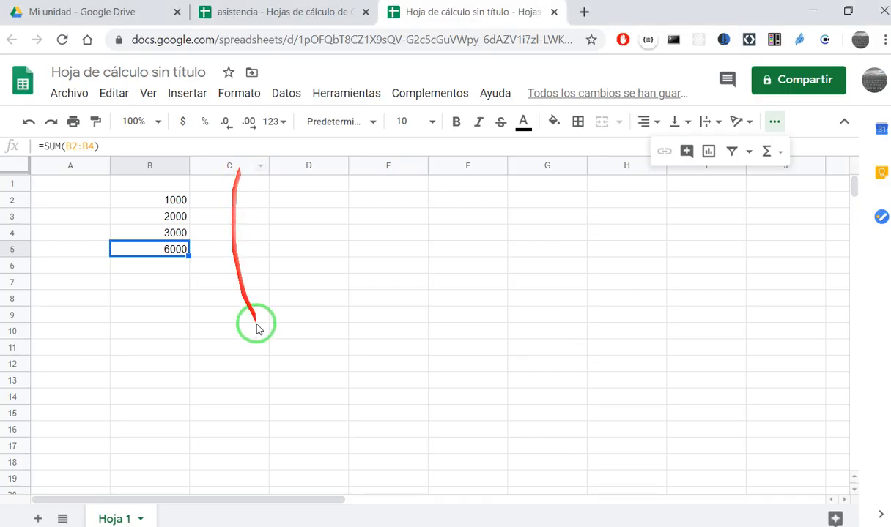
left_click(234, 282)
- Switch back to Google Sheets and highlight the SUM function name in the formula of cell B5 for comparison
left_click(150, 233)
left_click(149, 252)
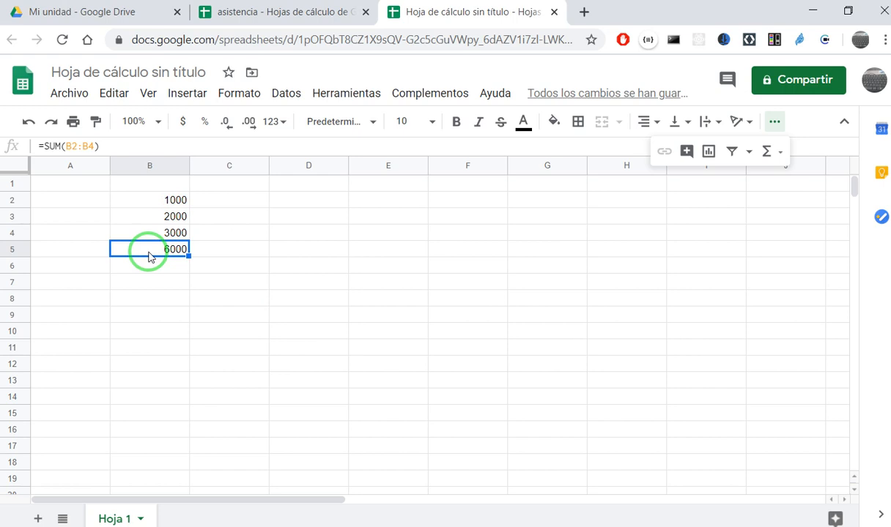
left_click_drag(162, 240, 56, 149)
left_click(57, 147)
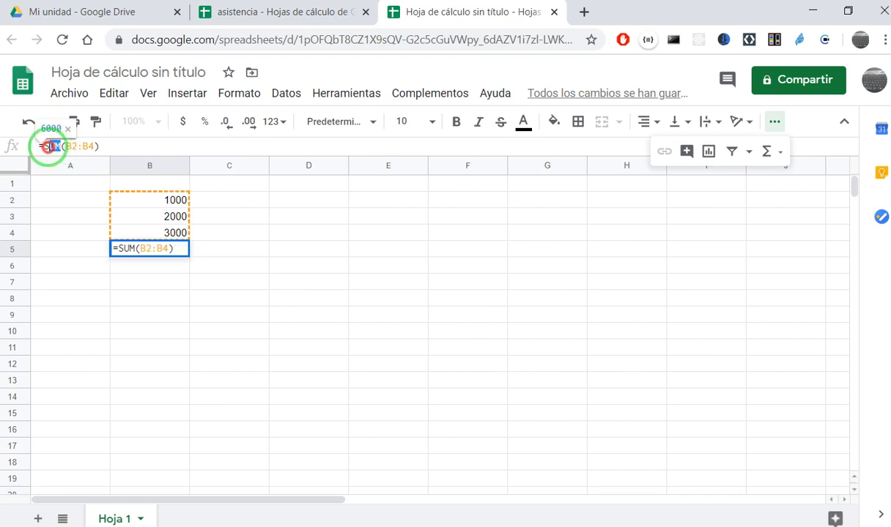
left_click(283, 309)
left_click(197, 255)
left_click(161, 219)
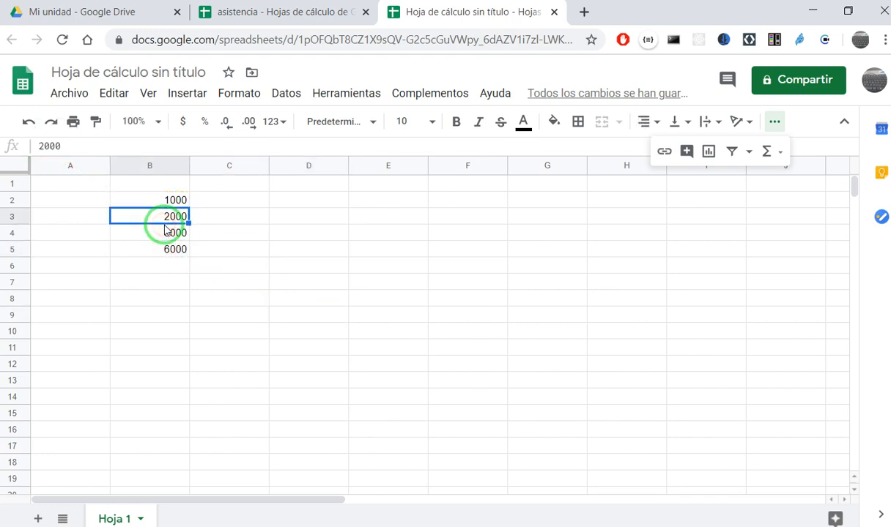
left_click(174, 202)
left_click(165, 228)
left_click(162, 218)
left_click(167, 234)
left_click(170, 217)
left_click(175, 202)
left_click(174, 230)
left_click(174, 217)
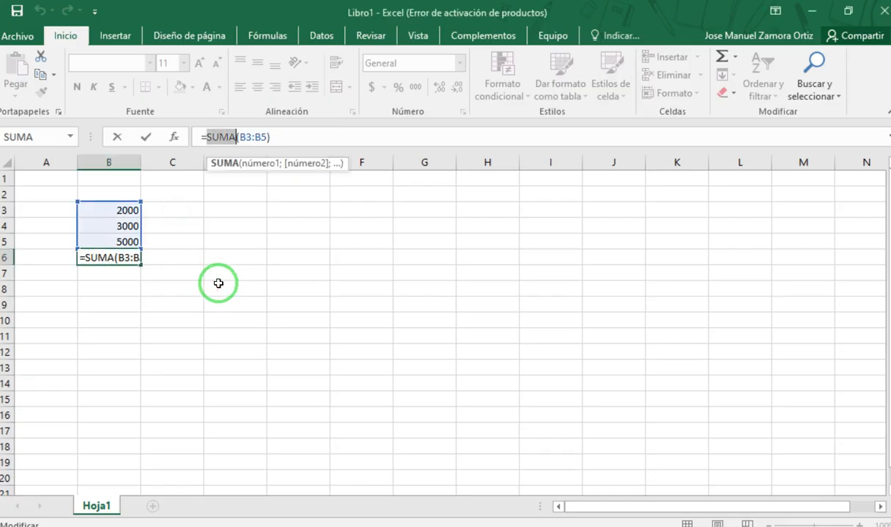
left_click(219, 287)
key("Escape")
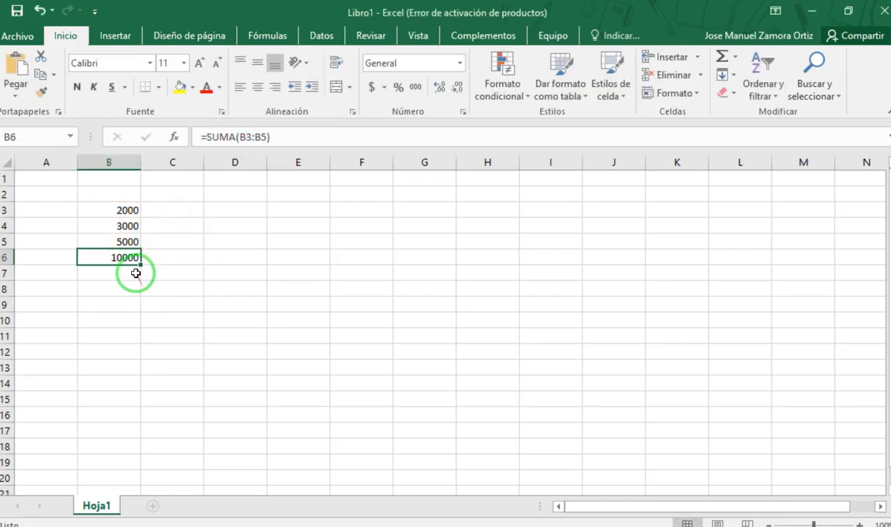
left_click(167, 341)
left_click(132, 262)
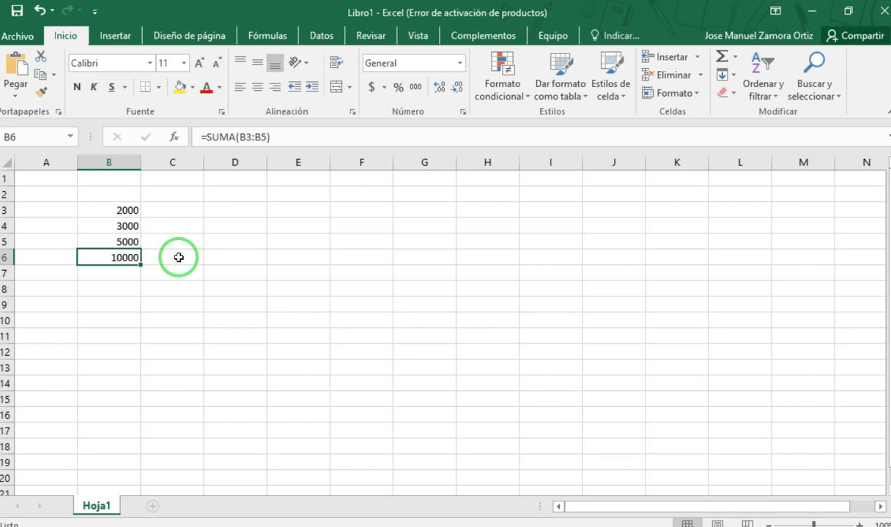
left_click_drag(129, 211, 125, 258)
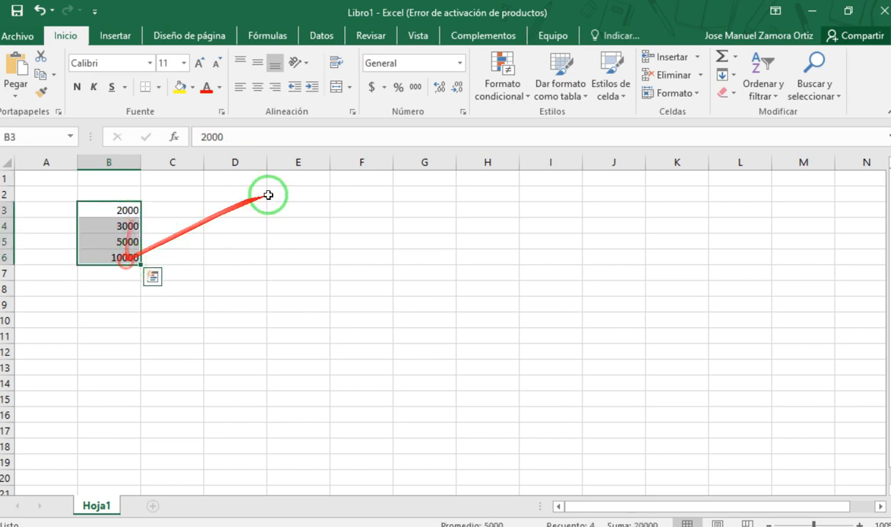
left_click(282, 192)
left_click_drag(267, 206, 253, 206)
left_click(213, 196)
left_click(269, 217)
left_click(242, 208)
left_click(308, 210)
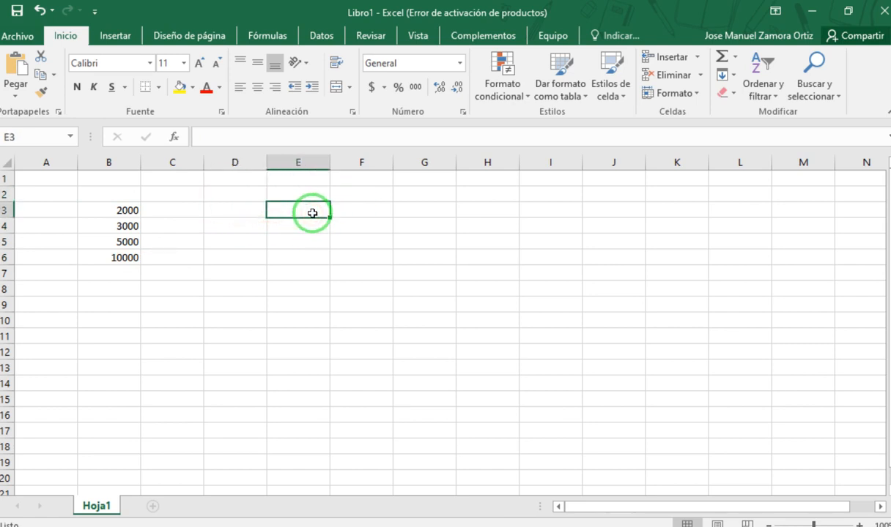
- Enter 10000, 30000 and 5000 in cells D3, E3 and F3
left_click(246, 211)
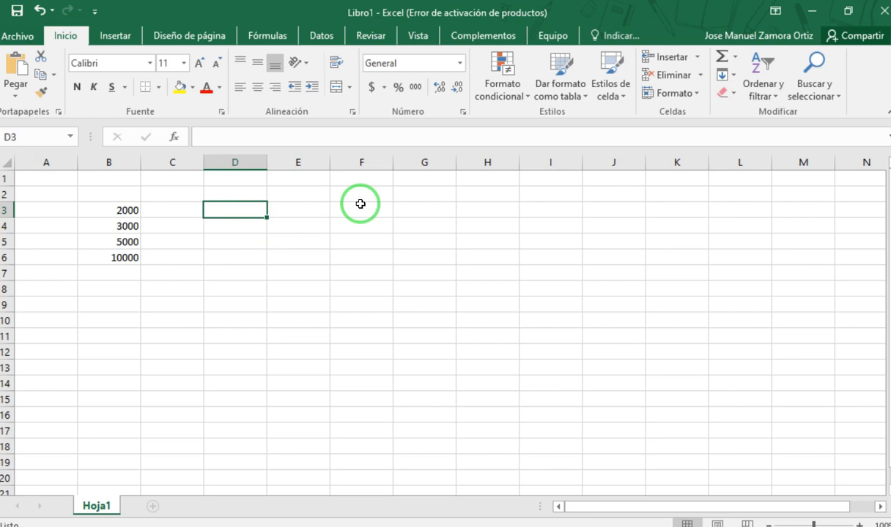
type("10000")
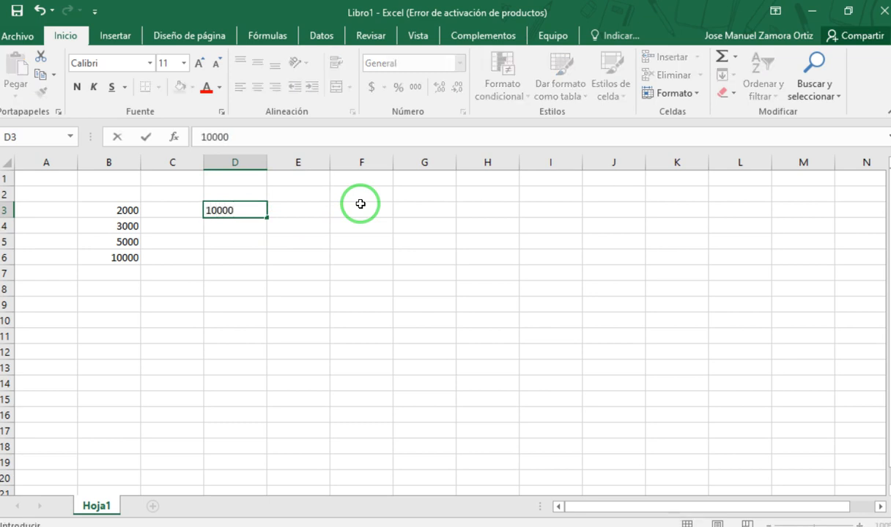
key("Tab")
type("300")
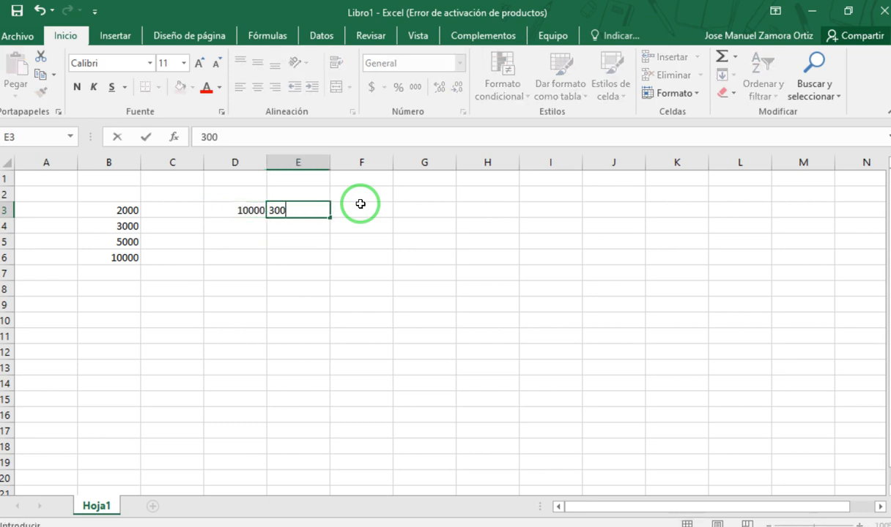
key("Tab")
type("500")
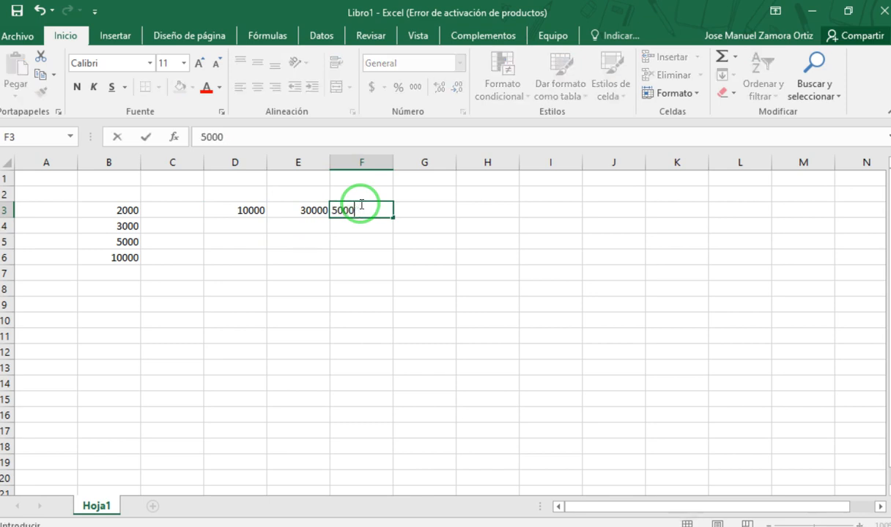
- Fill the number series from D3:F3 across row 3 up to cell K3
left_click(381, 207)
left_click_drag(263, 219, 703, 208)
left_click(593, 325)
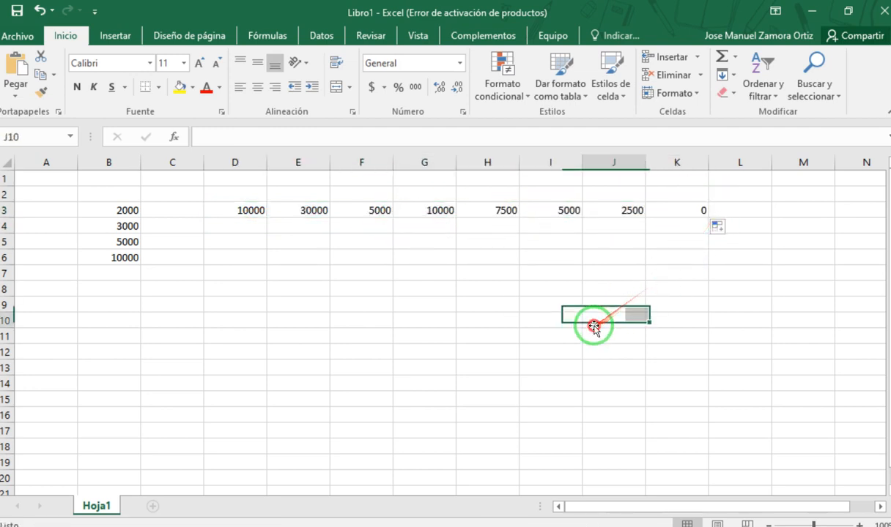
left_click(554, 211)
left_click(440, 271)
left_click_drag(245, 241, 248, 252)
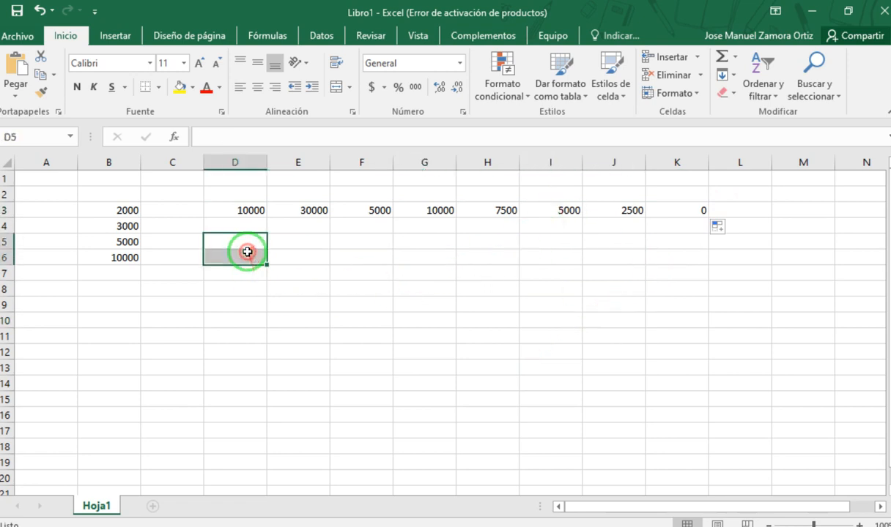
left_click(477, 333)
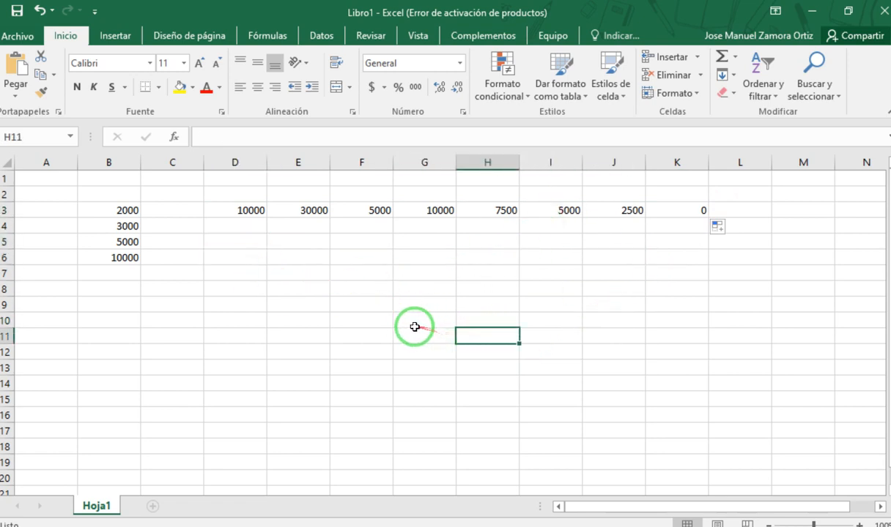
left_click(244, 243)
left_click_drag(251, 211, 609, 213)
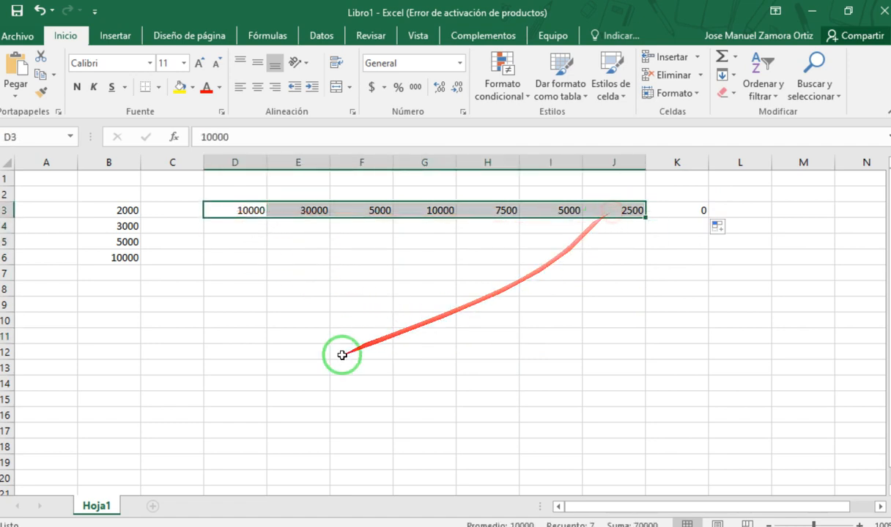
- Enter the formula =D3+E3+F3+G3+H3+I3+J3 in cell D6
left_click(235, 263)
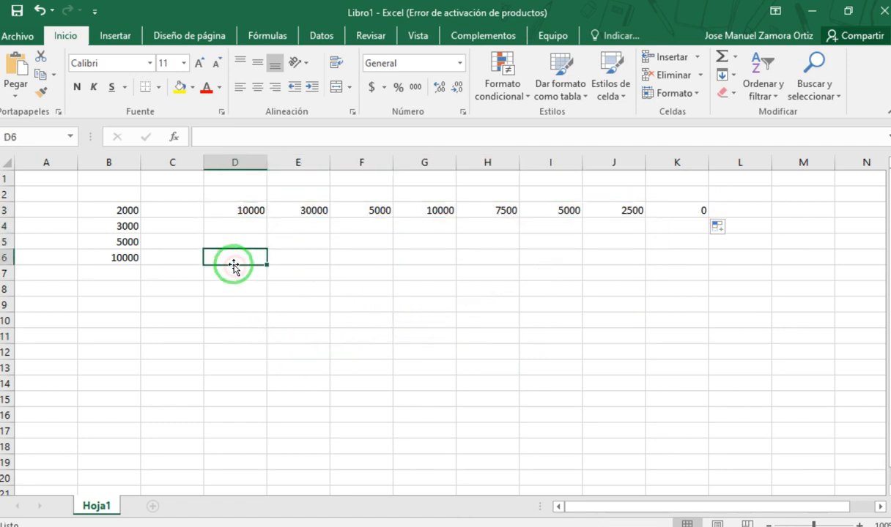
type("=")
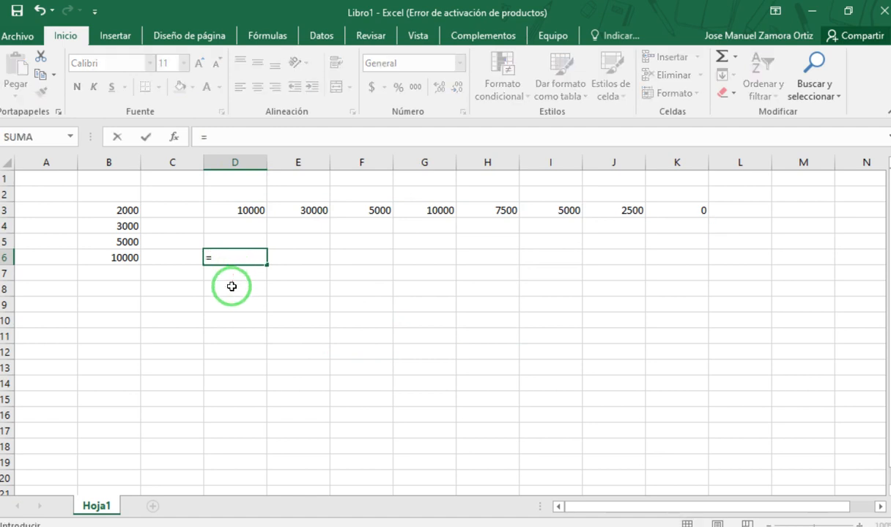
left_click(251, 210)
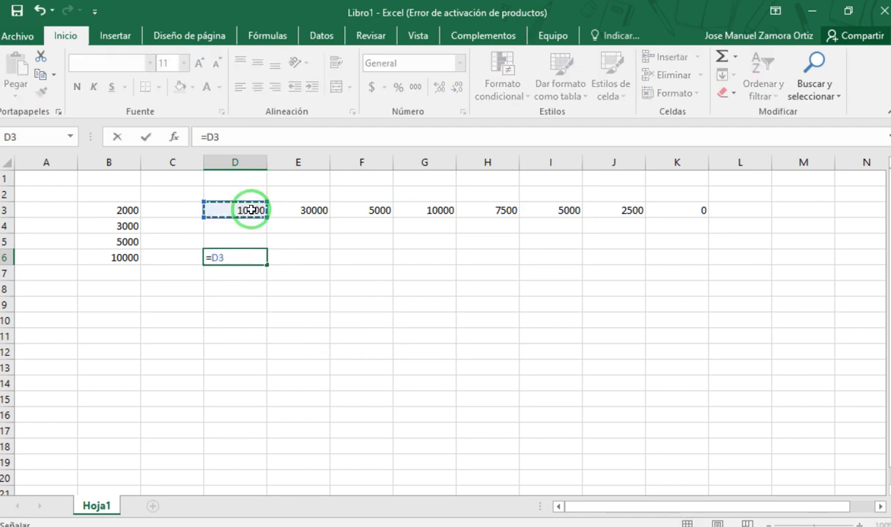
type("+")
left_click(308, 210)
type("+")
left_click(382, 213)
type("+")
left_click(432, 212)
type("+")
left_click(489, 212)
type("+")
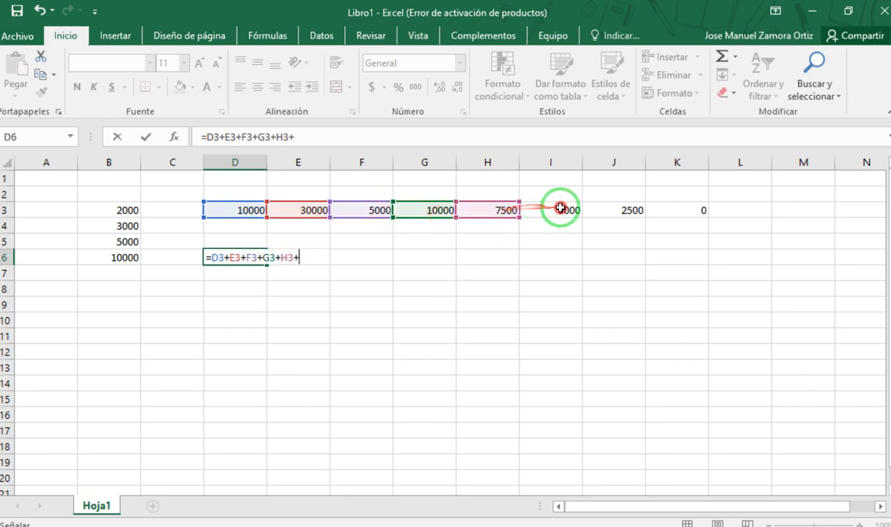
left_click(561, 210)
type("+")
left_click(610, 209)
type("+")
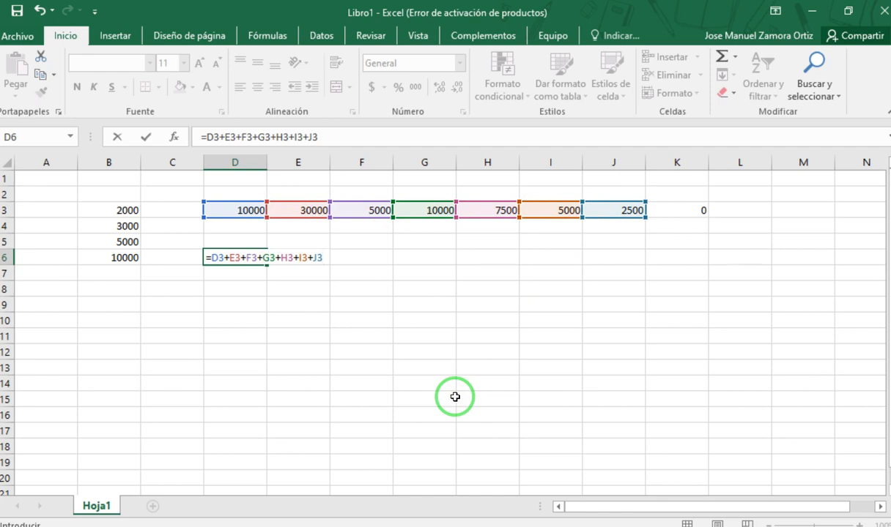
key("Return")
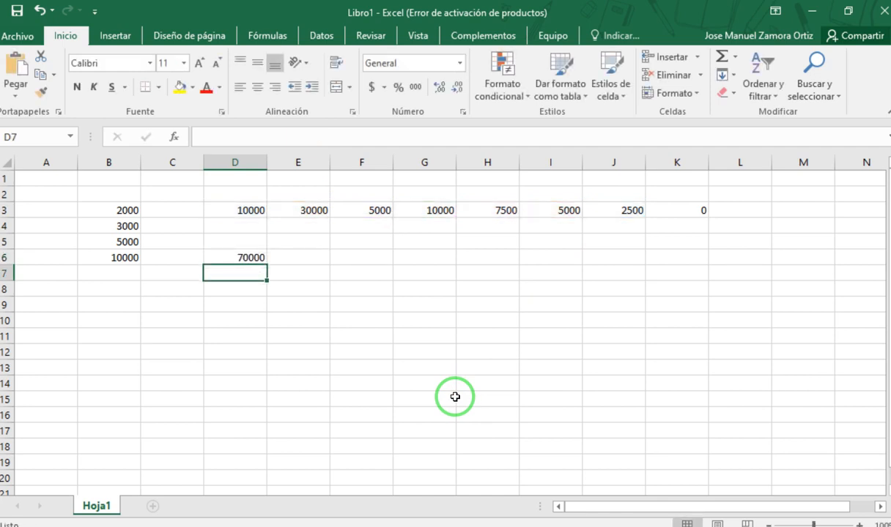
- Extend the addition formula in cell D6 by adding cell K3 at its end
left_click(245, 254)
double_click(247, 254)
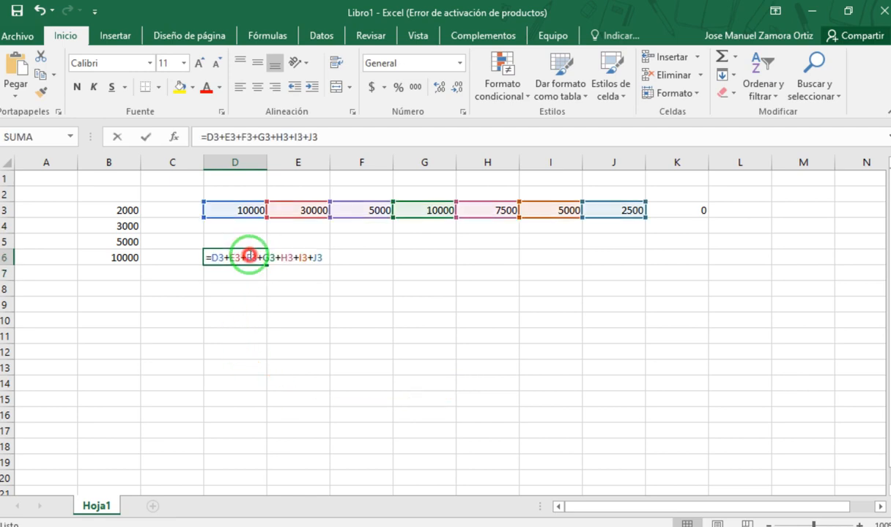
left_click(359, 137)
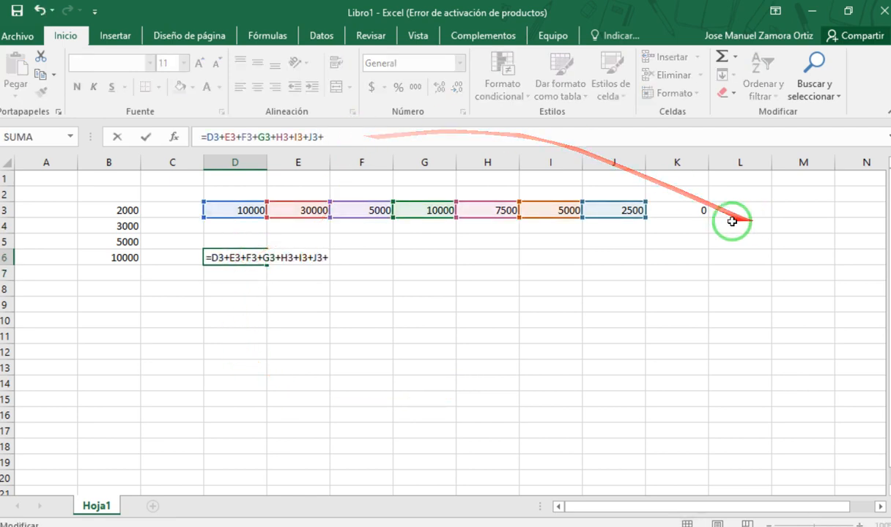
left_click(696, 217)
key("Return")
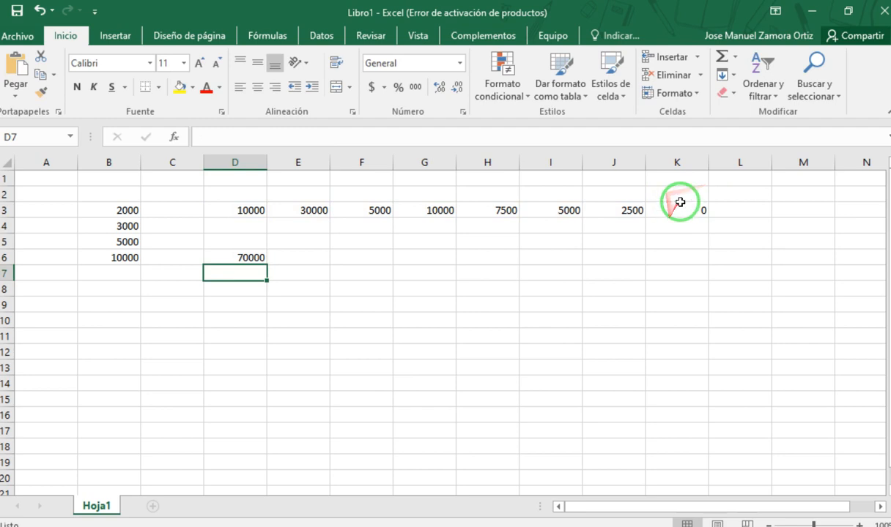
- Set cell K3 to 15
left_click(679, 198)
left_click(677, 208)
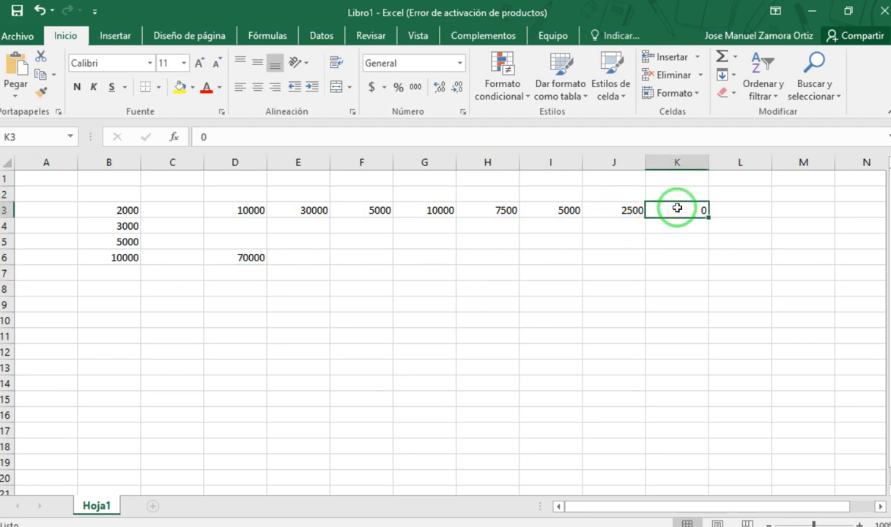
type("15")
left_click(433, 415)
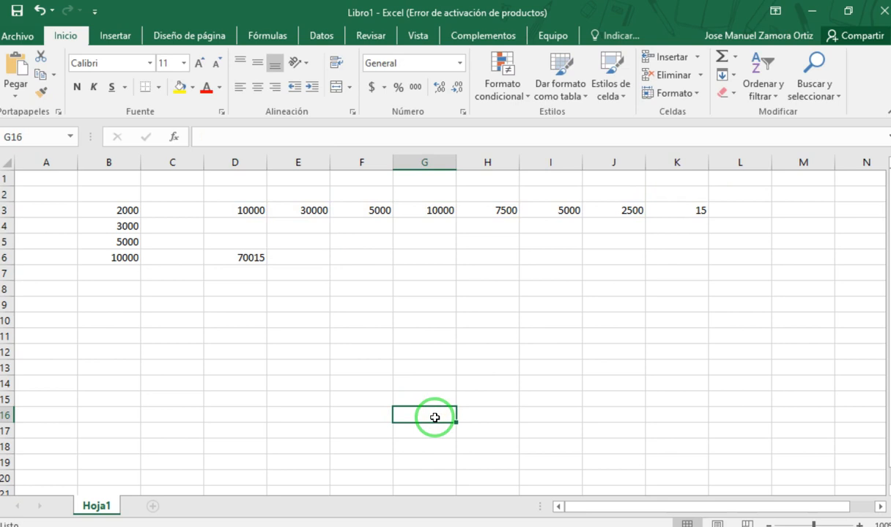
- Examine the plus-sign formula in cell D6 and the row of cells D3:K3 that it adds
left_click(253, 256)
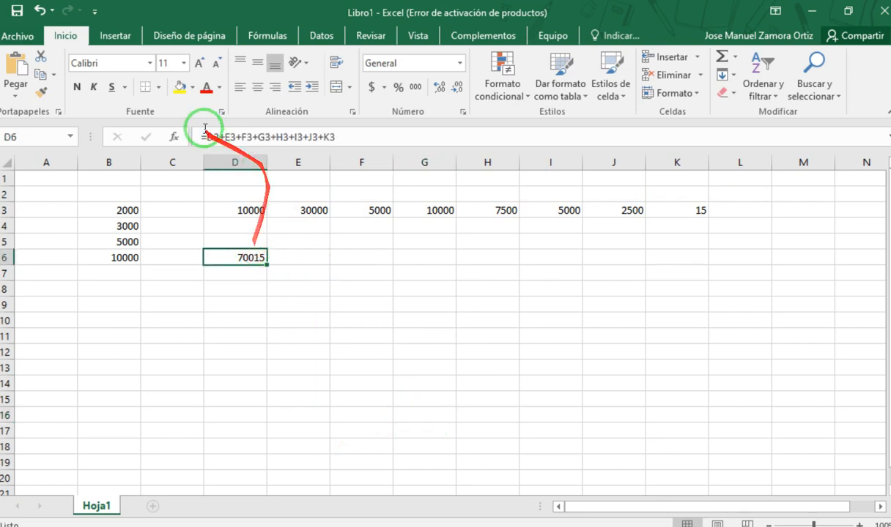
left_click_drag(206, 137, 271, 139)
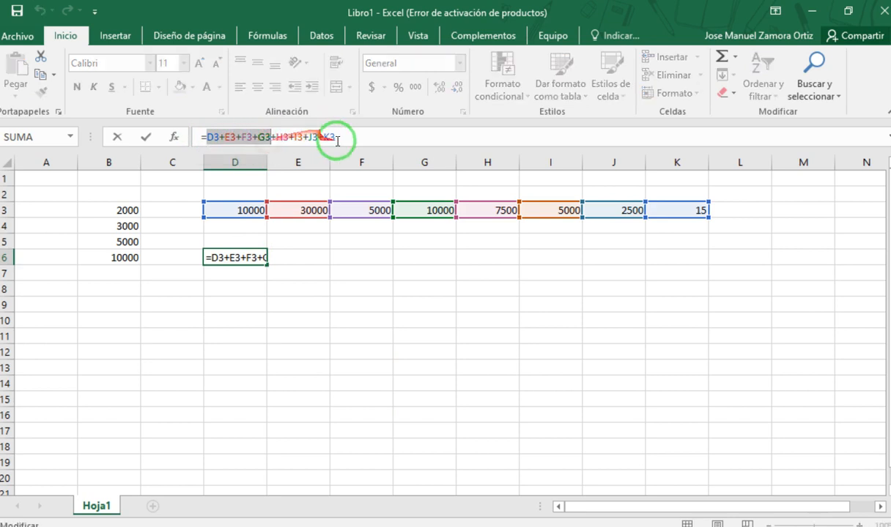
left_click(343, 139)
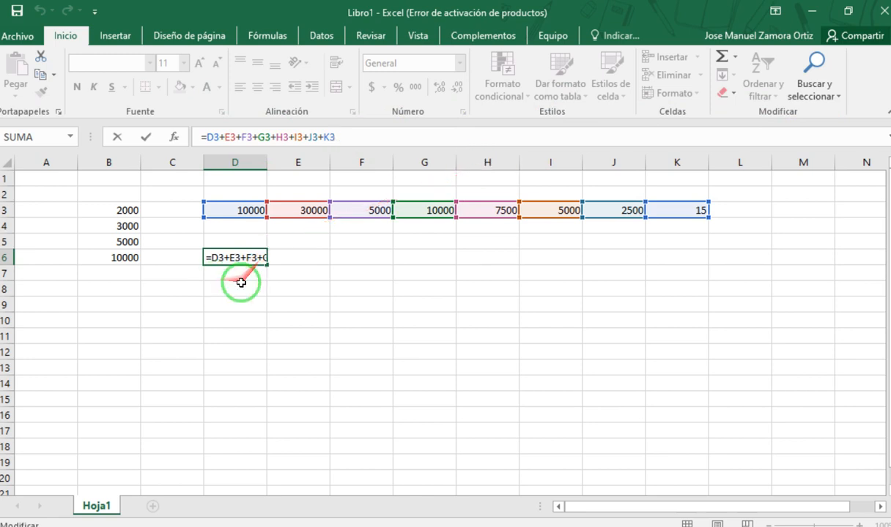
key("Return")
left_click(234, 256)
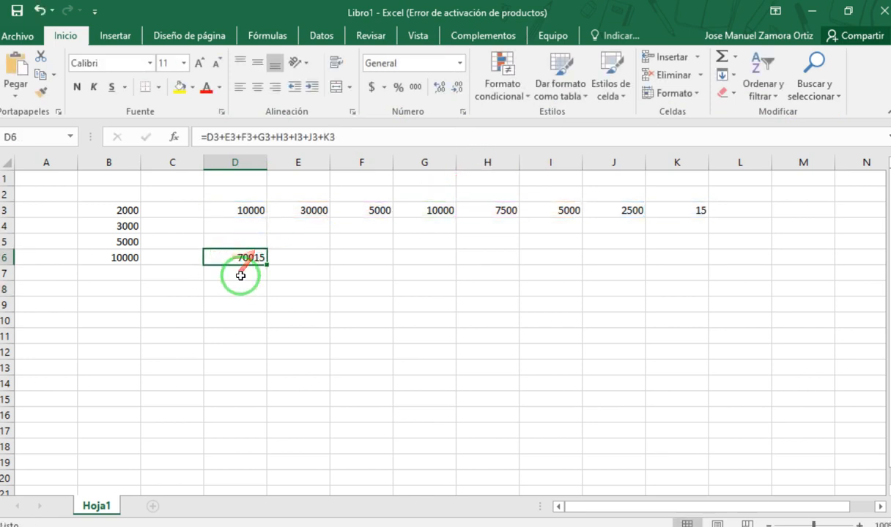
left_click(244, 271)
left_click_drag(253, 211, 662, 211)
left_click(527, 282)
left_click(239, 271)
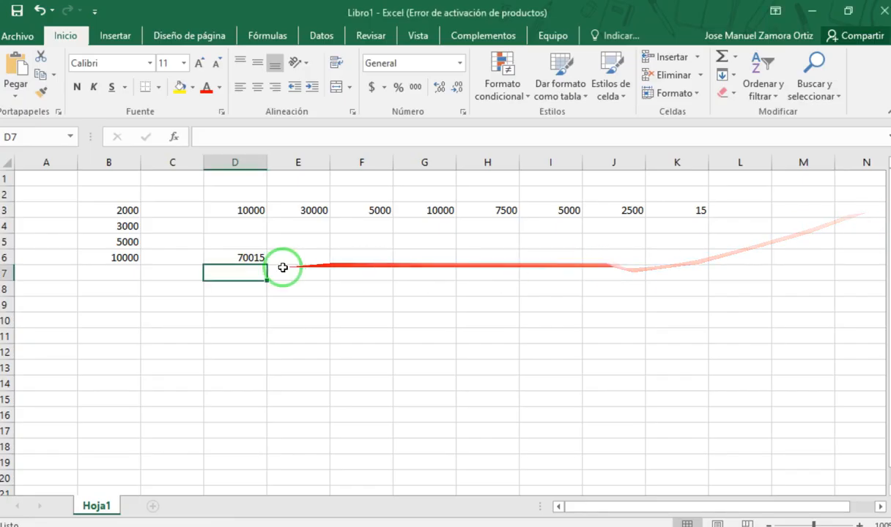
- Move the addition formula from cell D6 to E6 and enter the label "Suma Normal" in D6
left_click(230, 258)
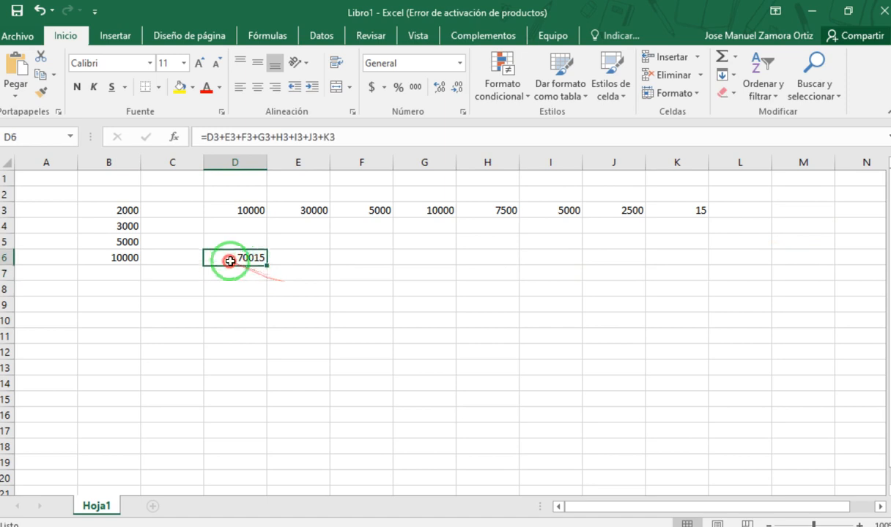
left_click_drag(251, 268, 293, 261)
left_click(230, 260)
type("Suma Normal")
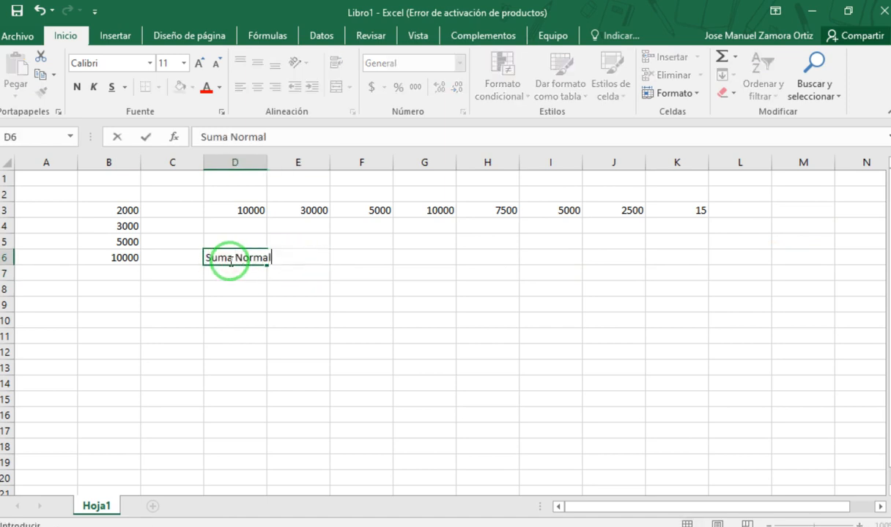
key("Return")
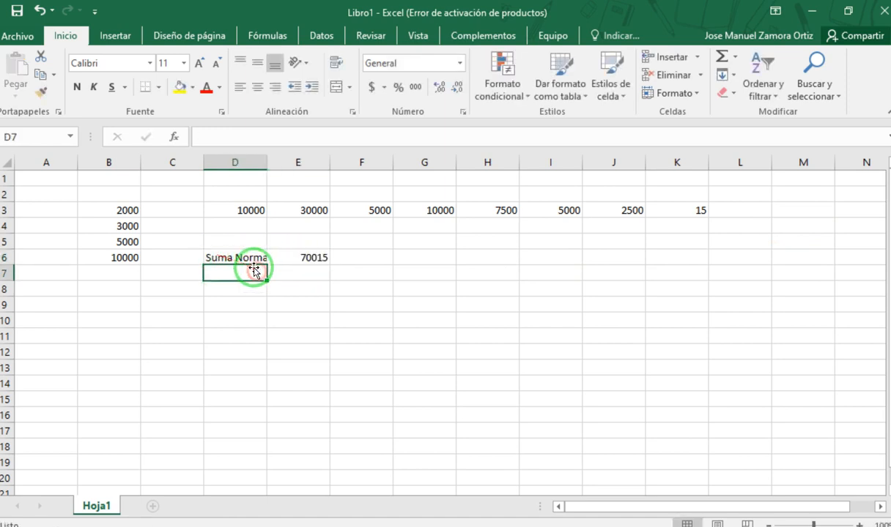
- Complete the labels in D6 and D7 as "Suma Normal:" and "Función suma:", fitting column D to their width
double_click(267, 162)
type("Función suma:")
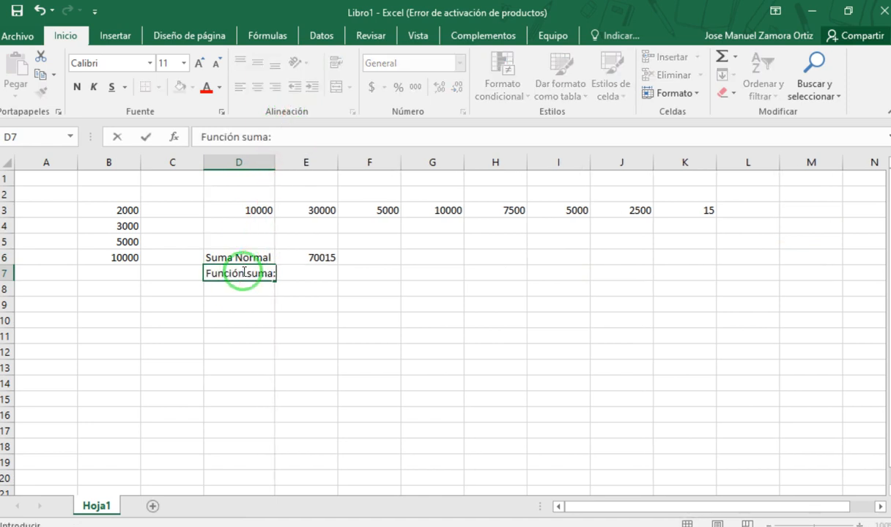
left_click(265, 256)
double_click(272, 257)
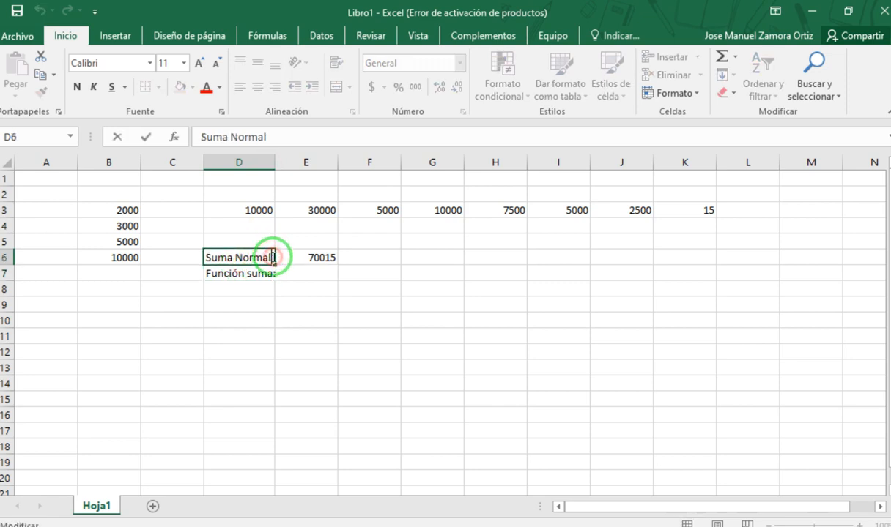
type(":")
left_click(340, 338)
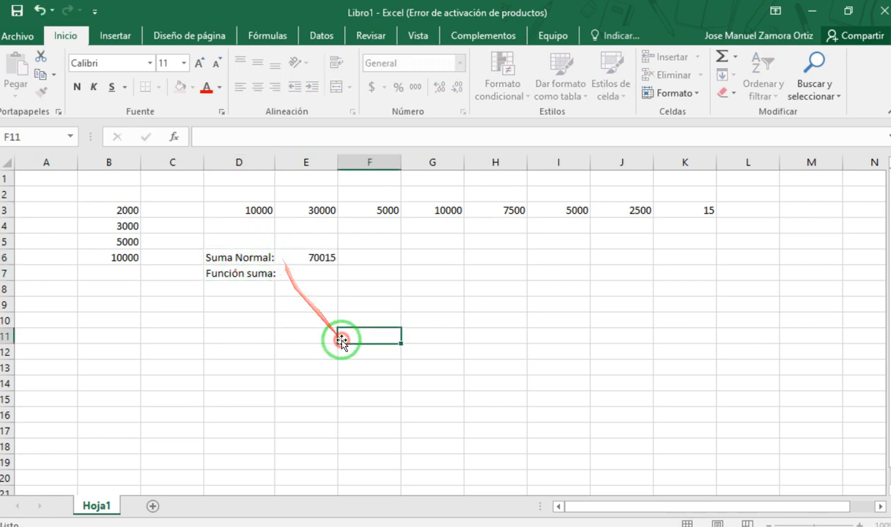
left_click(326, 273)
double_click(280, 165)
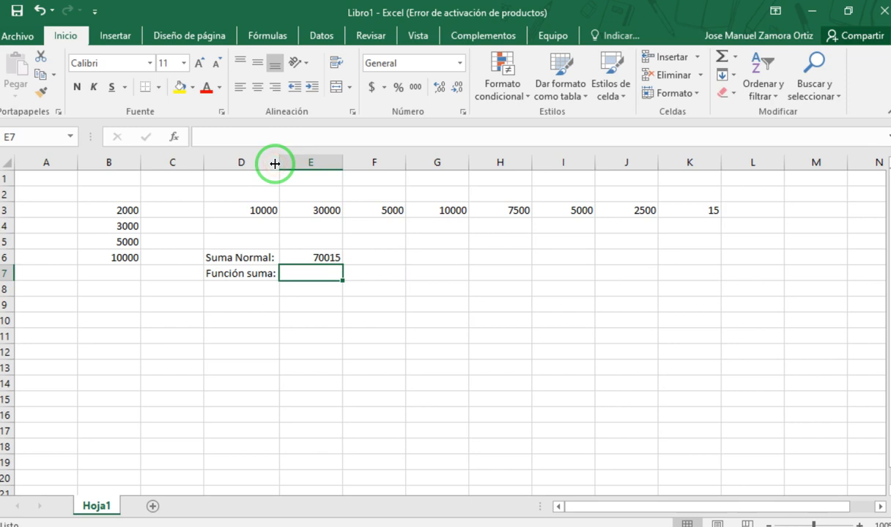
- Enter a SUMA function in cell E7 that adds the range D3:K3
key("Return")
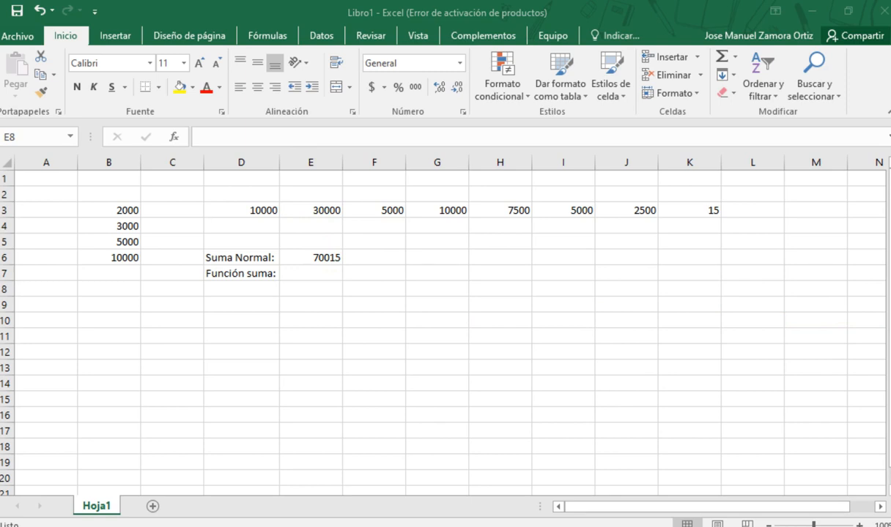
left_click(304, 275)
left_click(303, 272)
left_click(316, 273)
type("=")
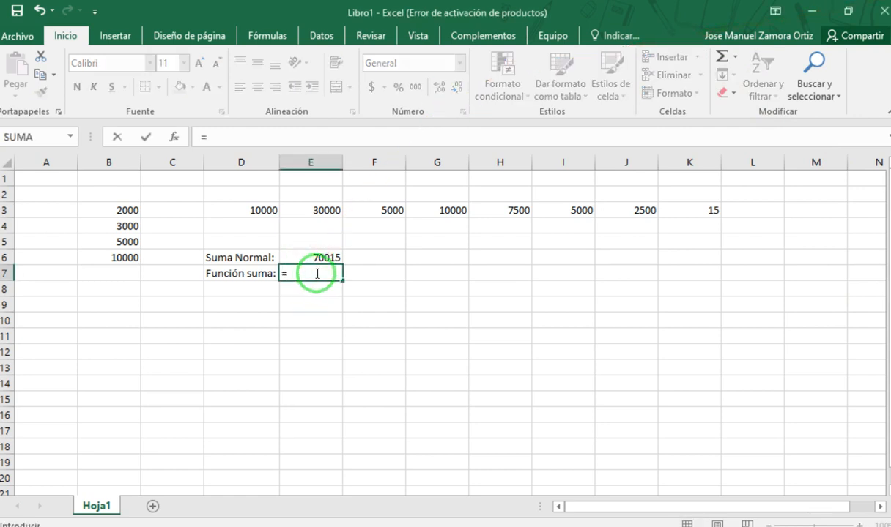
type("sum")
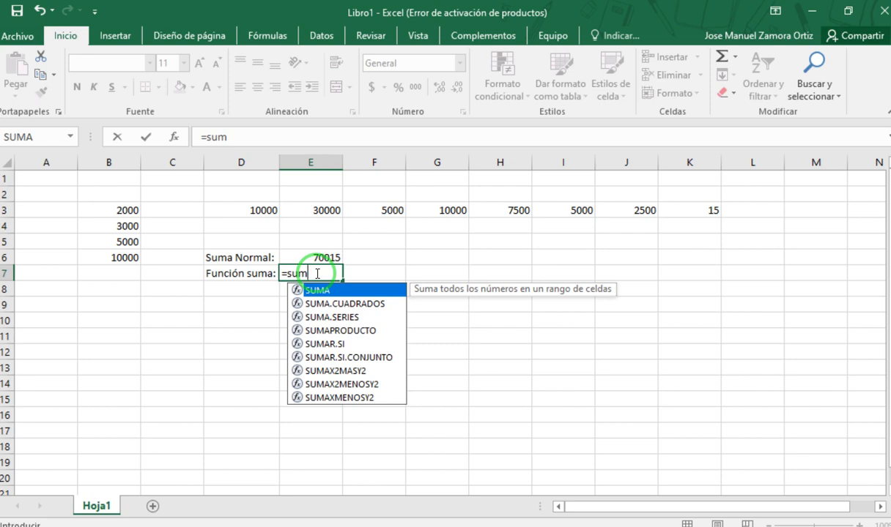
key("Tab")
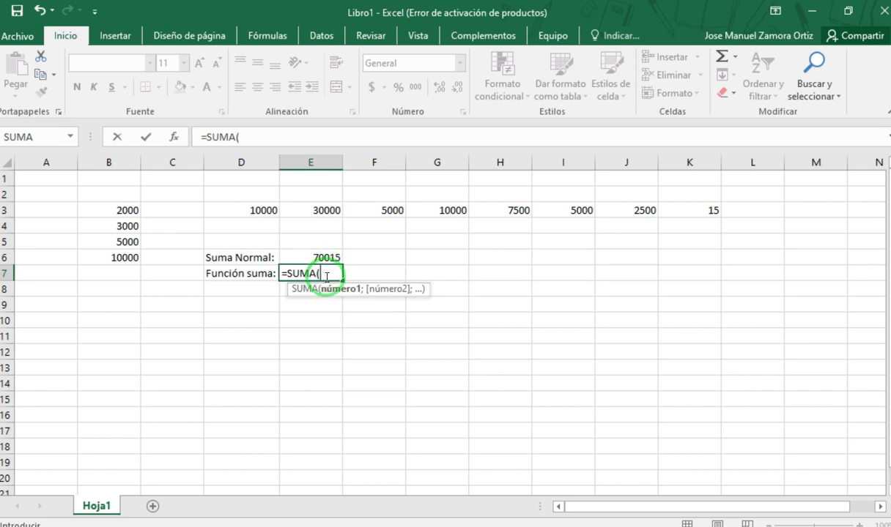
left_click_drag(258, 209, 690, 212)
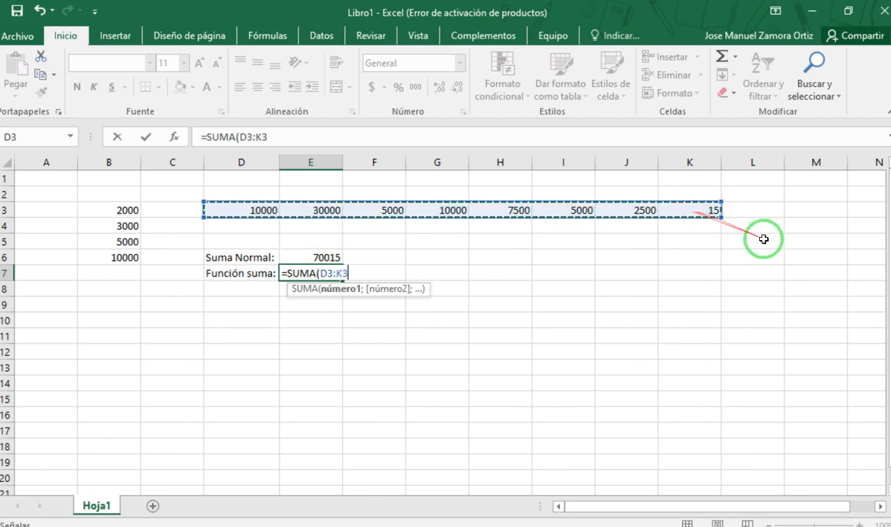
key("Return")
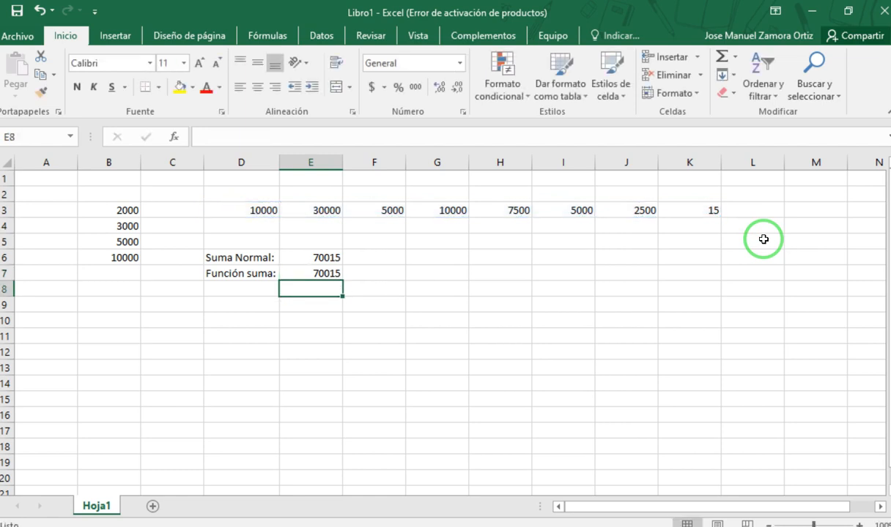
- Capture a delayed snip of cell E6's plus-sign formula and its highlighted cells in row 3 with the Snipping Tool
double_click(310, 271)
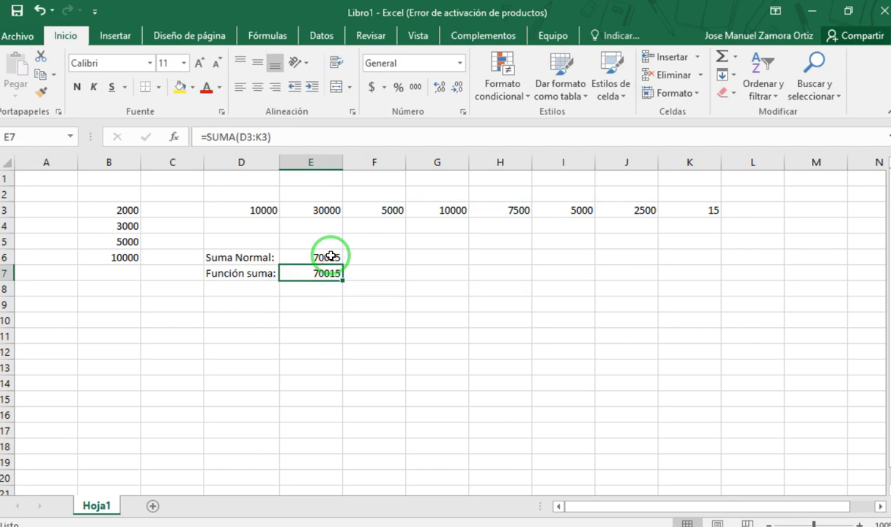
double_click(326, 257)
key("Escape")
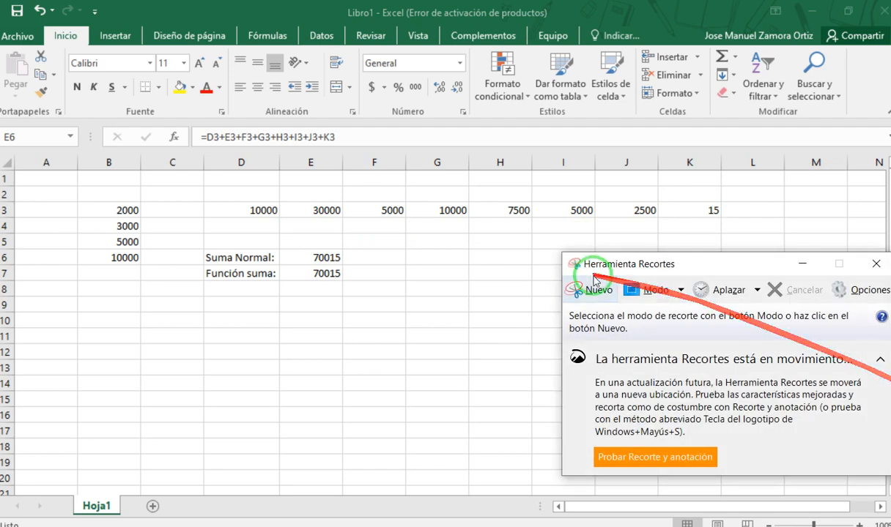
left_click(334, 254)
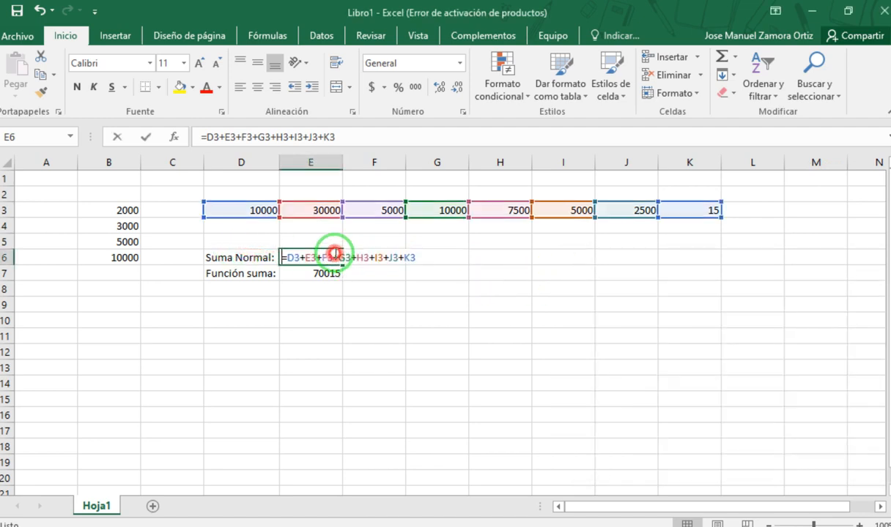
double_click(334, 254)
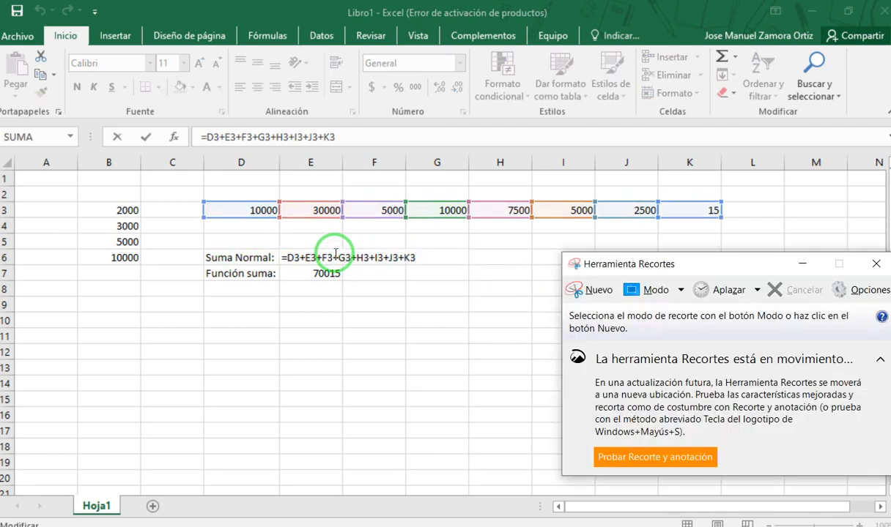
left_click(756, 290)
left_click(728, 330)
left_click(579, 291)
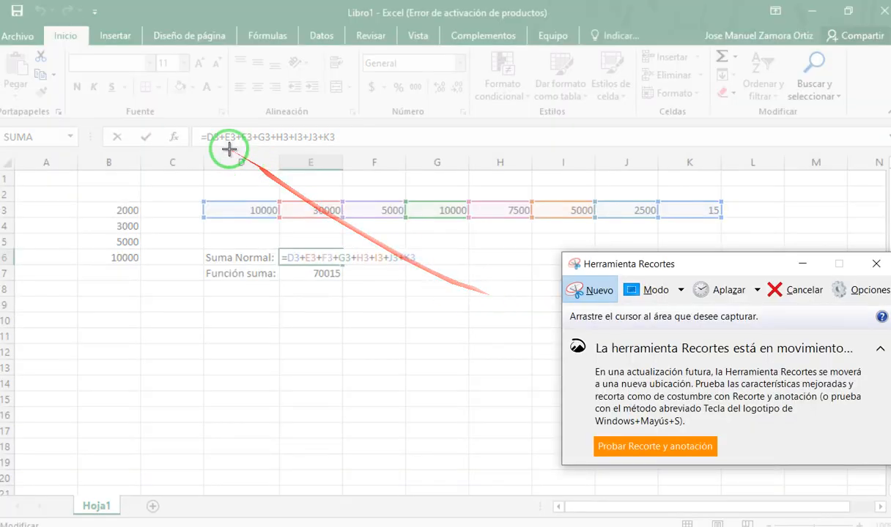
left_click_drag(179, 124, 747, 266)
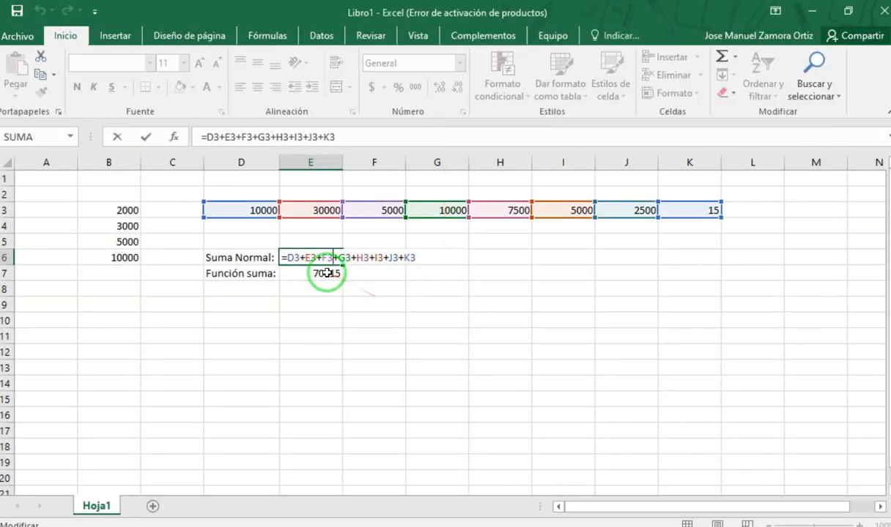
- Compare the SUMA formula in E7 with the snip of the plus-sign formula, close the snip, and open E6's formula for viewing
left_click(326, 272)
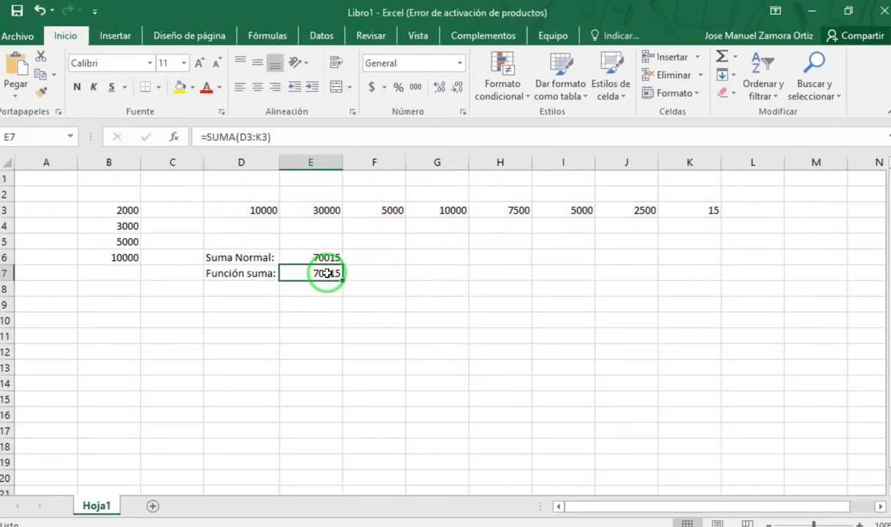
double_click(326, 273)
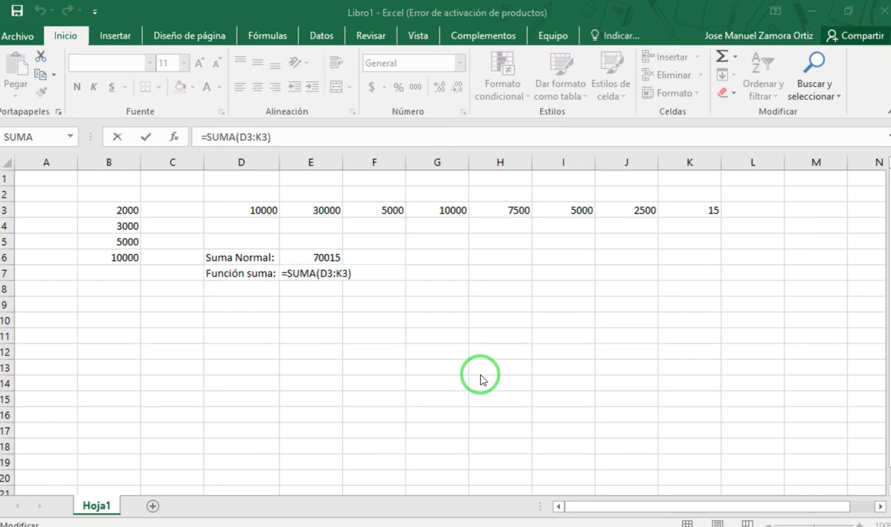
key("alt+Tab")
left_click_drag(378, 16, 442, 276)
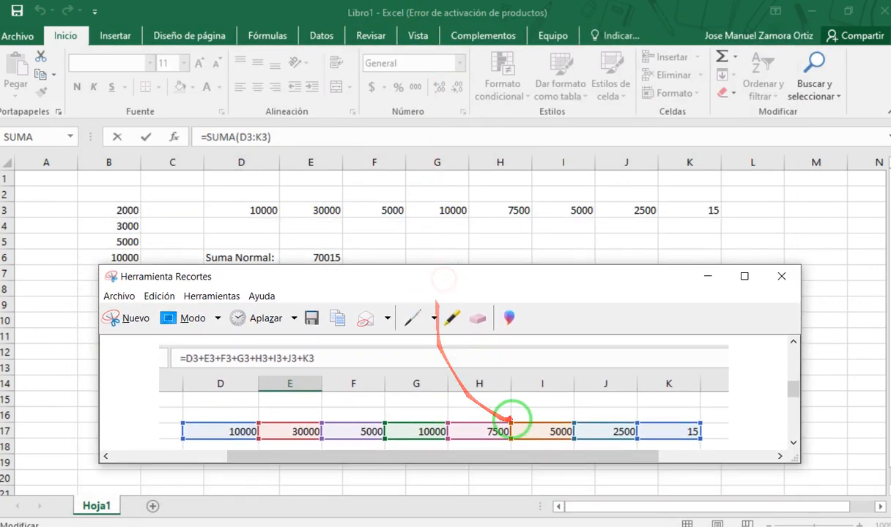
scroll(510, 422, "down", 3)
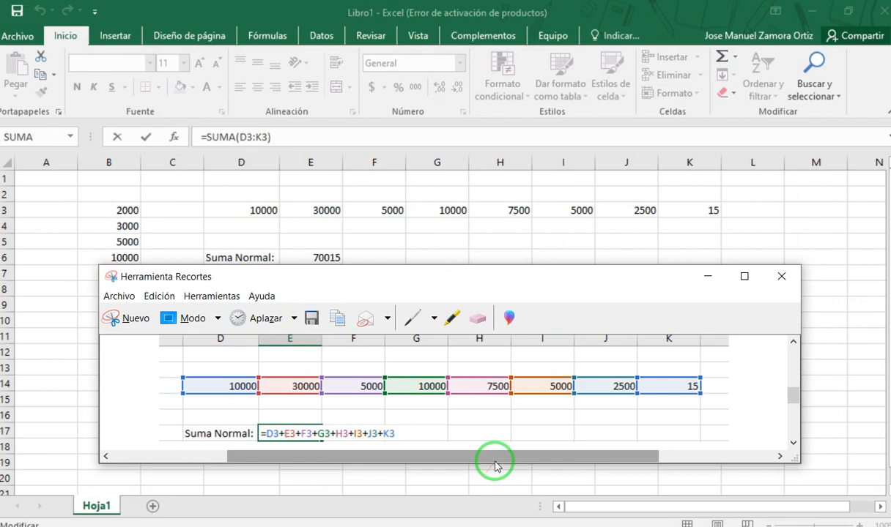
left_click_drag(494, 466, 483, 499)
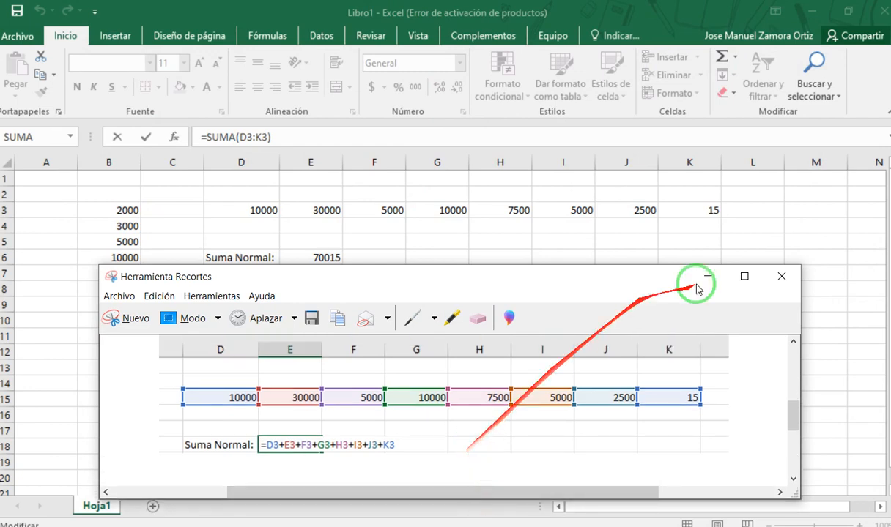
left_click(781, 276)
left_click(529, 346)
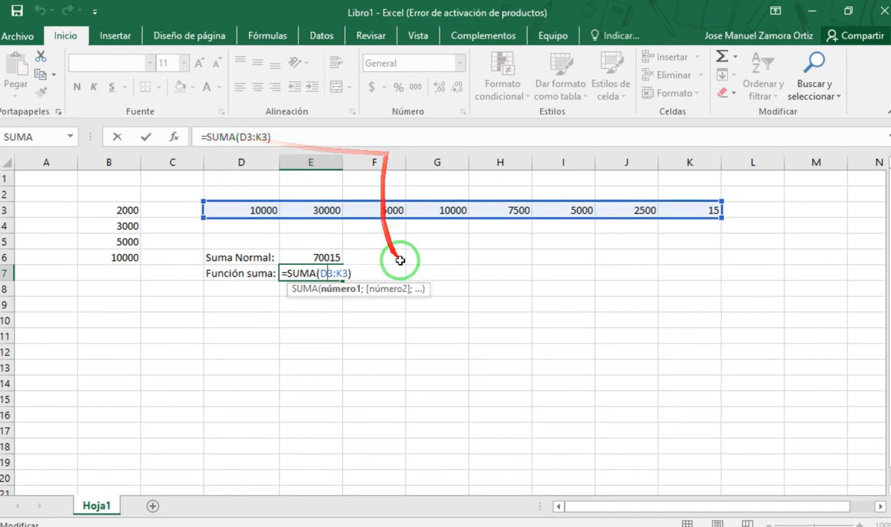
key("Escape")
double_click(315, 257)
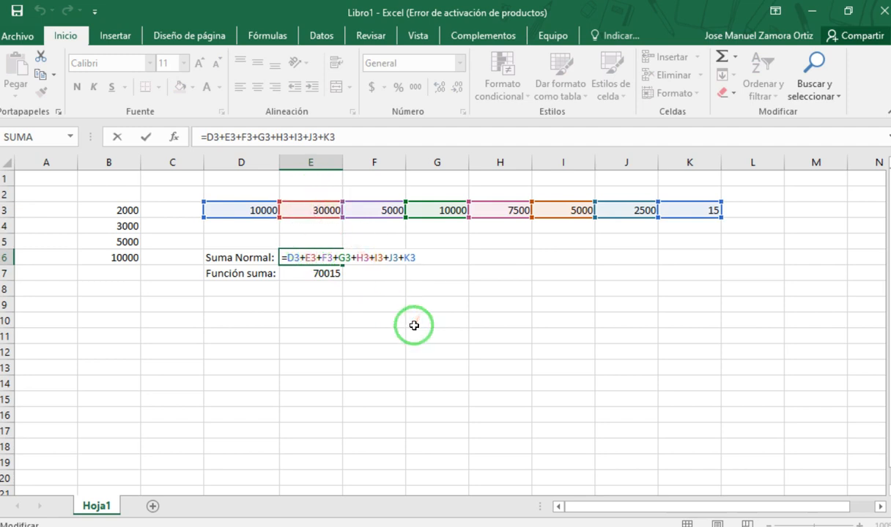
- Close E6's formula without changes and compare the formulas in E7 and E6 together with the row 3 cells they reference
key("Escape")
left_click(324, 272)
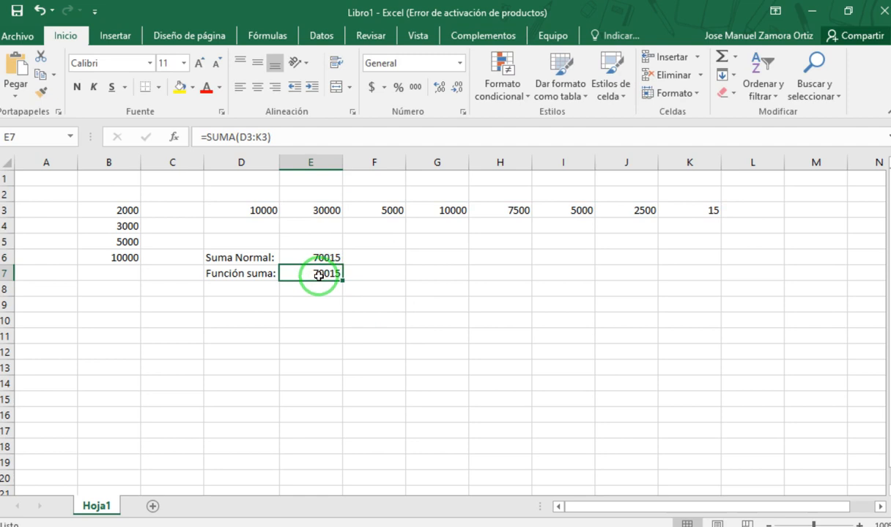
left_click(314, 257)
double_click(314, 257)
key("Escape")
left_click(324, 272)
double_click(330, 272)
key("Escape")
left_click(429, 304)
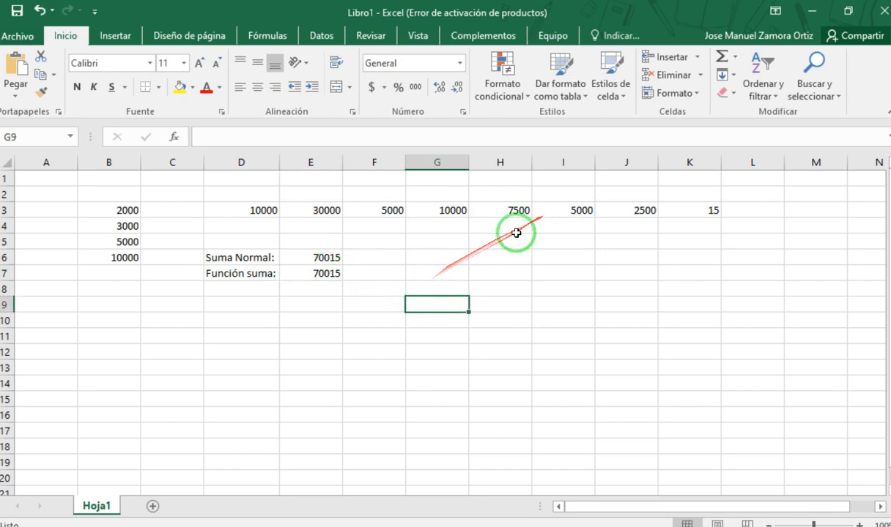
- Examine the individual cell references in E6's plus-sign formula and the range argument in E7's SUMA function, leaving both unedited
left_click(327, 276)
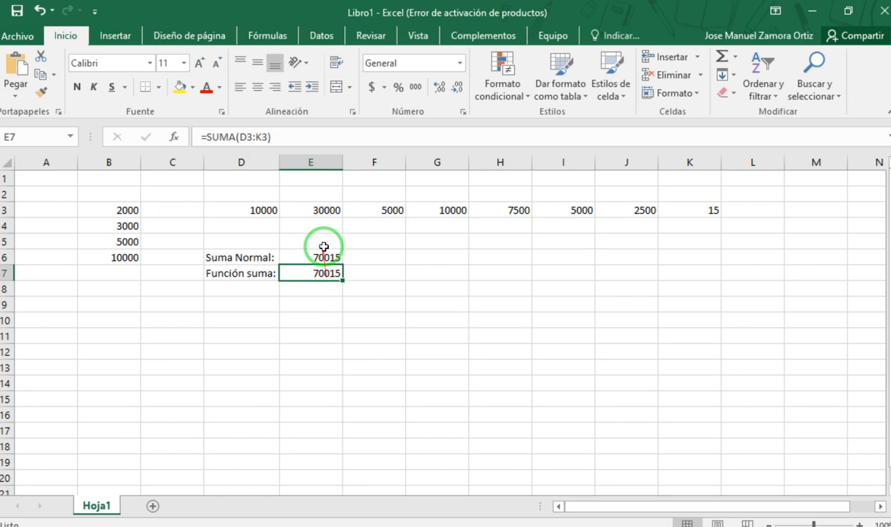
left_click(318, 255)
double_click(320, 255)
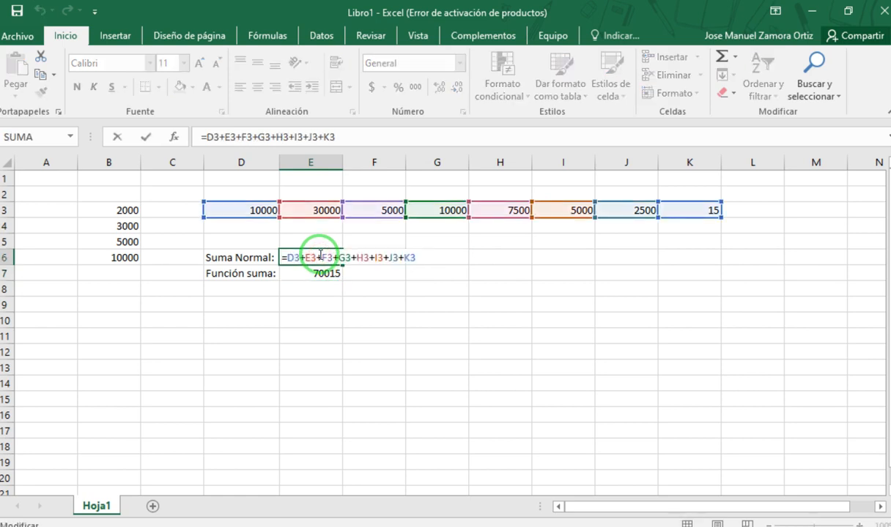
left_click_drag(358, 137, 204, 134)
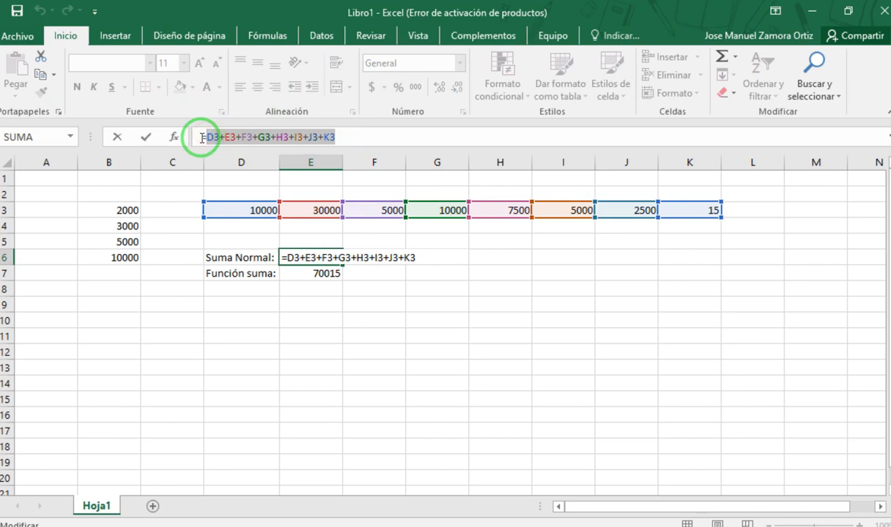
key("Escape")
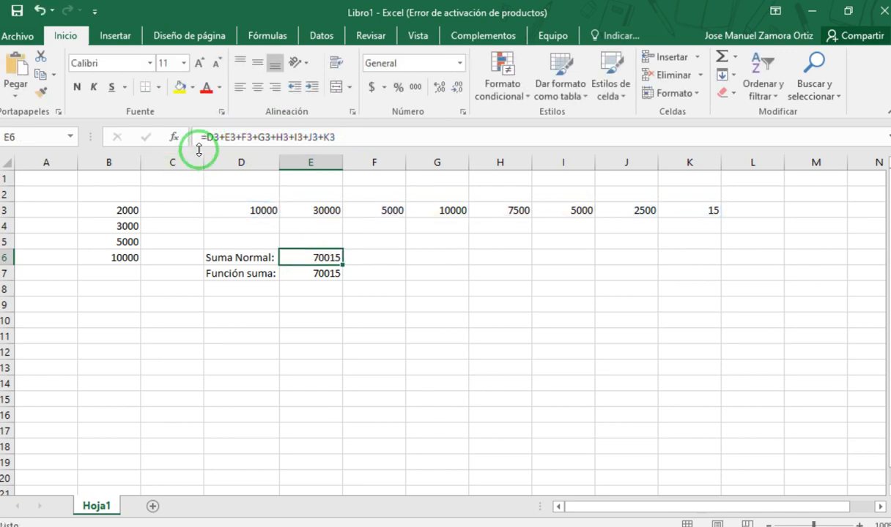
double_click(308, 272)
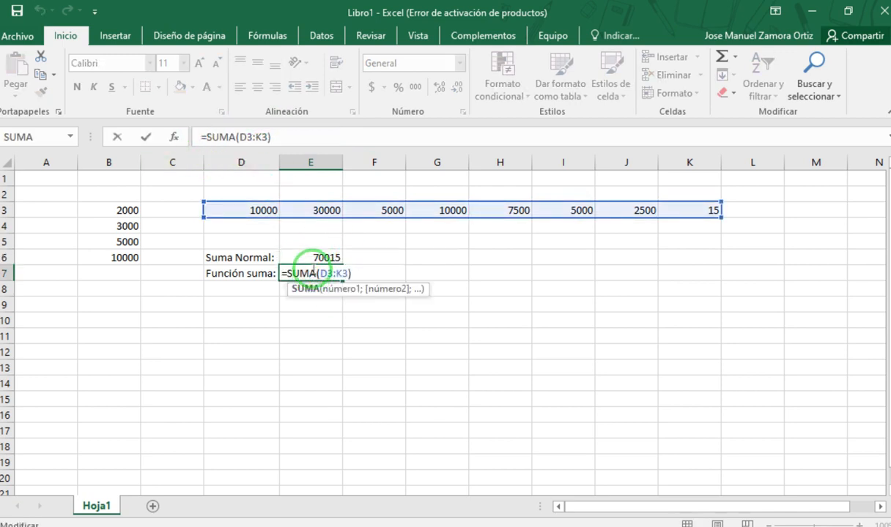
left_click_drag(235, 137, 266, 137)
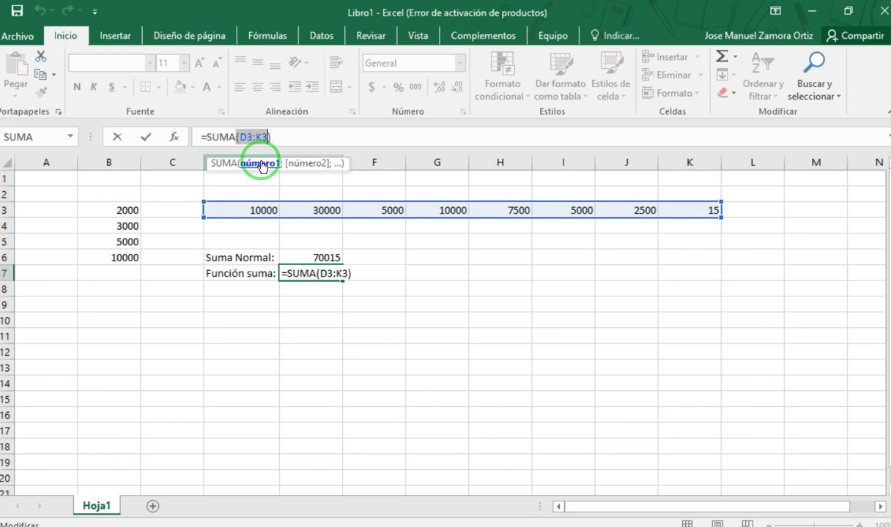
left_click(382, 318)
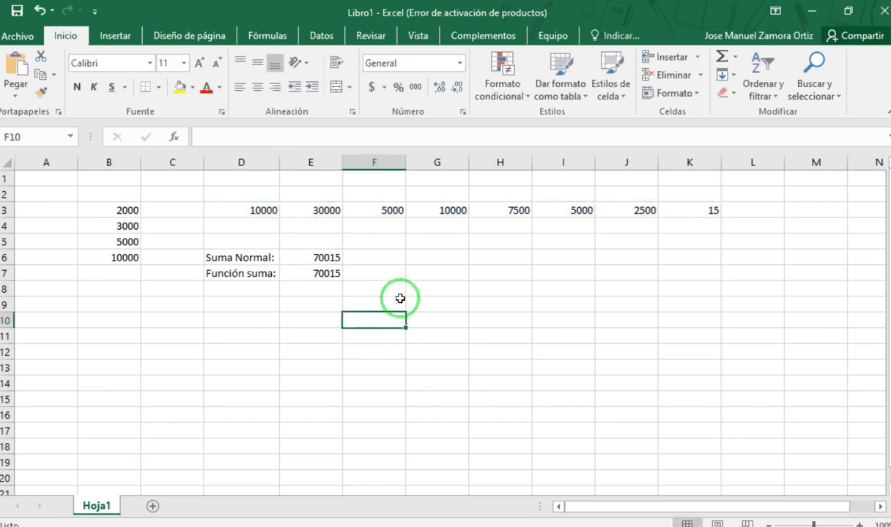
left_click(337, 272)
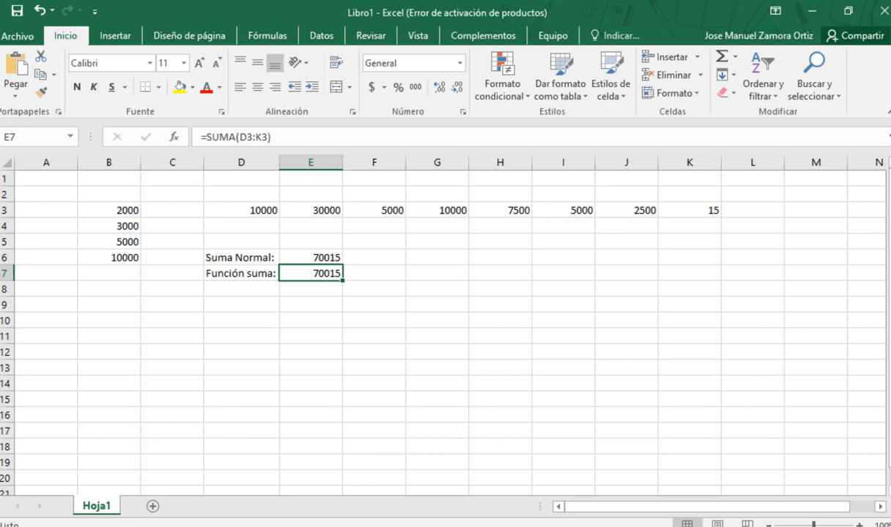
left_click(327, 257)
left_click(368, 294)
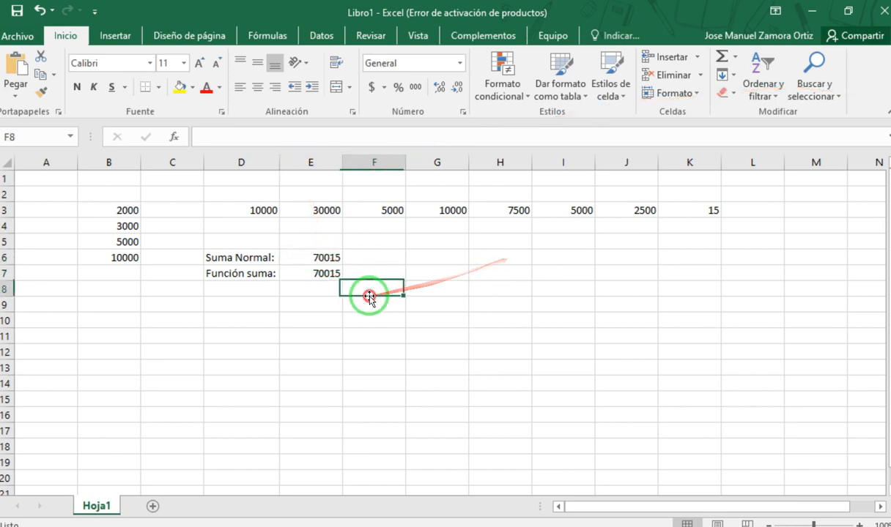
- Clear the plus-sign formula from cell E6
left_click(316, 257)
double_click(316, 257)
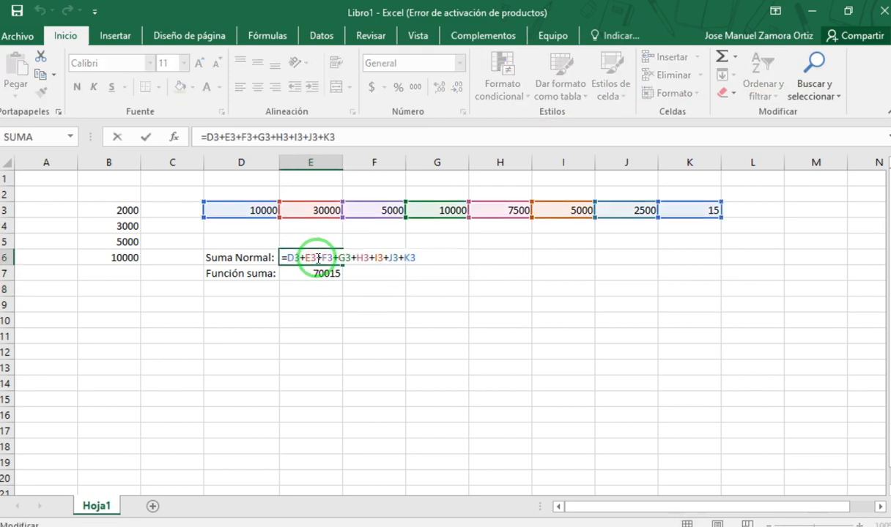
left_click_drag(282, 257, 487, 268)
key("Delete")
key("Return")
- Enter the formula =D3+E3+F3+G3+H3+I3+J3+K3 in cell E6, adding the row 3 values one by one
left_click(318, 257)
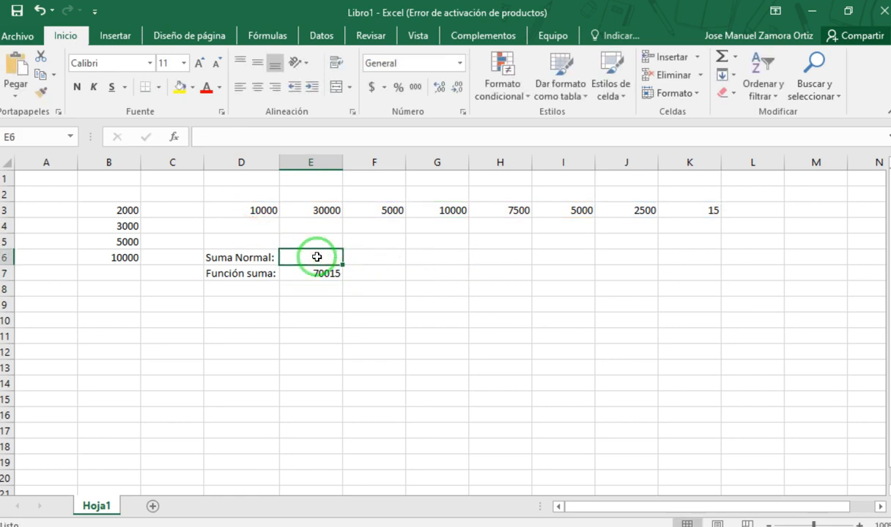
type("=")
left_click(259, 211)
type("+")
left_click(332, 210)
type("+")
left_click(391, 211)
type("+")
left_click(451, 211)
type("+")
left_click(498, 211)
type("+")
left_click(567, 211)
type("+")
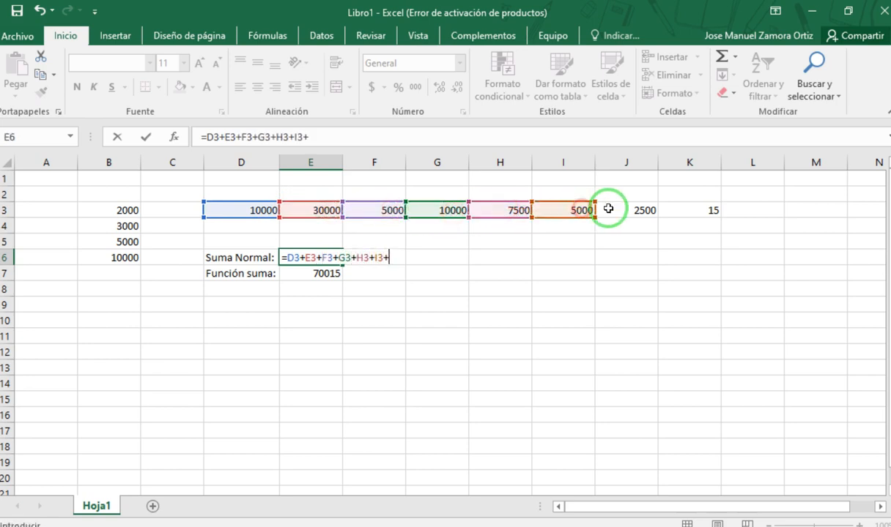
left_click(630, 211)
type("+")
left_click(700, 211)
type("+")
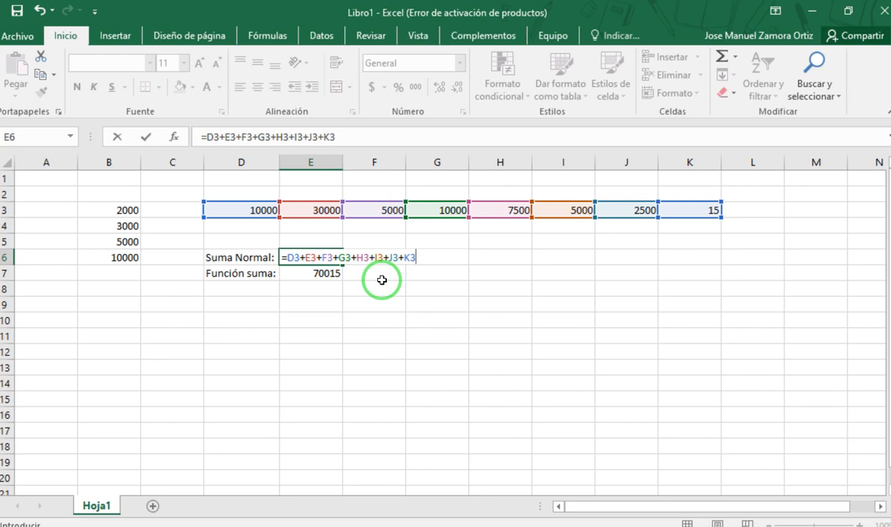
key("Return")
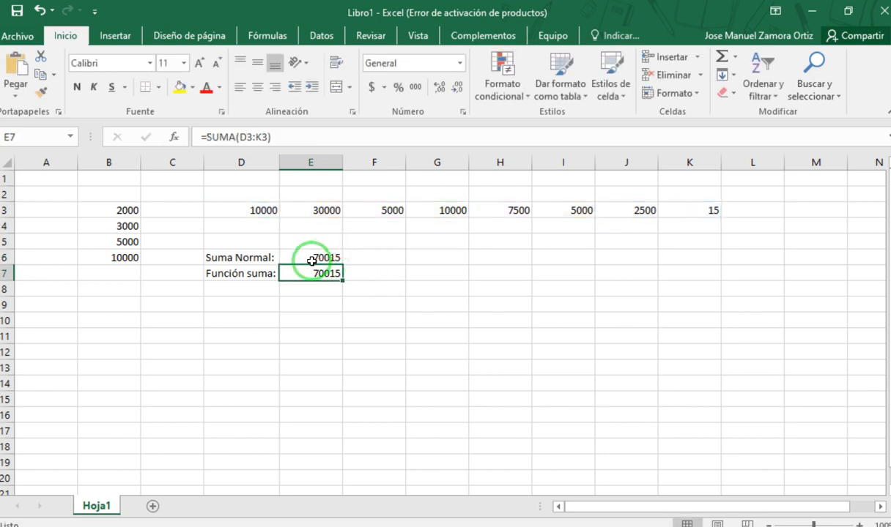
- Clear the SUMA formula from cell E7 and reselect the cell
key("Delete")
left_click(388, 318)
left_click(313, 272)
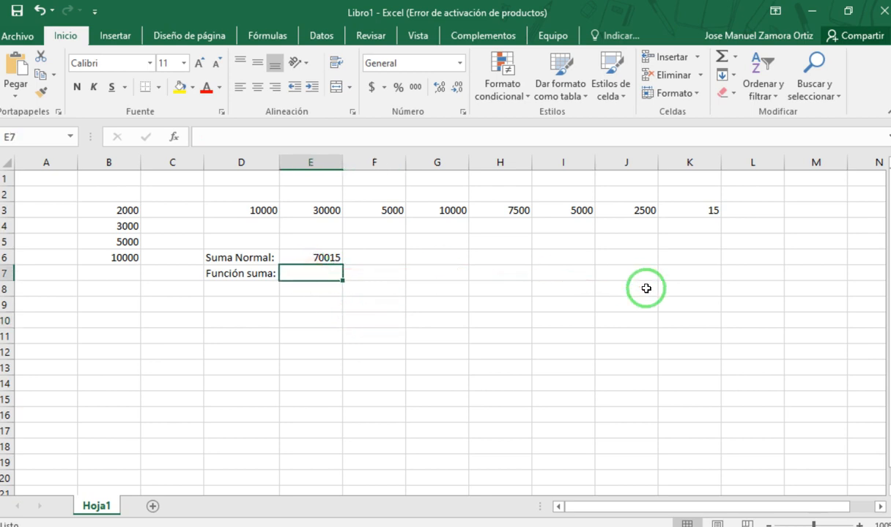
- Begin a formula in E7 and browse the function suggestions for "su" and "s"
type("=")
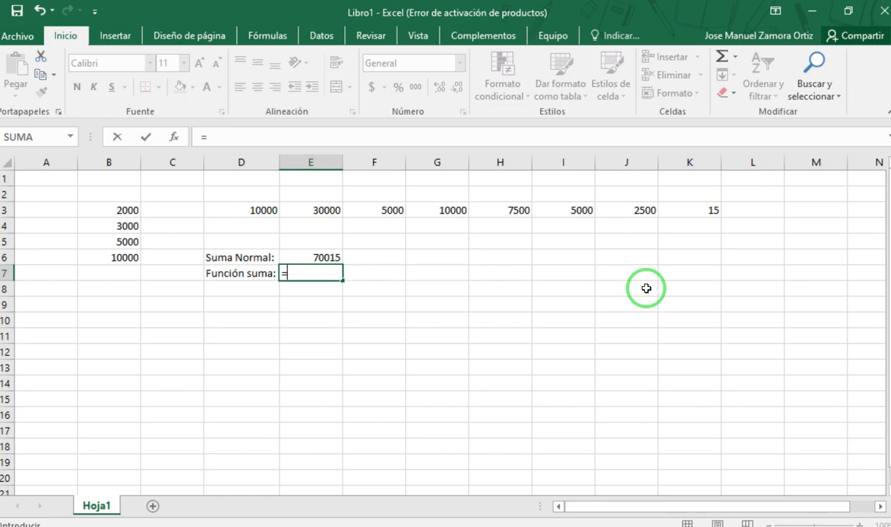
type("su")
key("BackSpace")
key("BackSpace")
type("su")
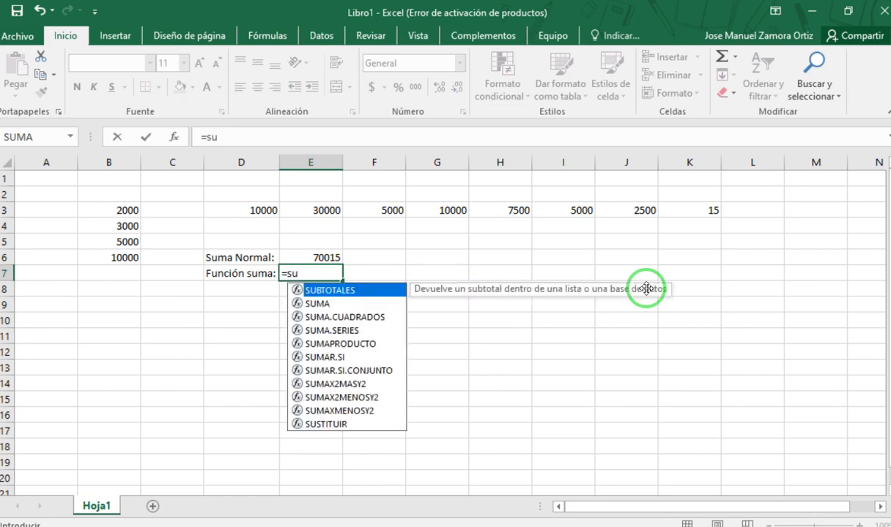
key("BackSpace")
key("Down")
key("Down")
key("Down")
key("Down")
key("Down")
key("Down")
key("Down")
key("Down")
key("Down")
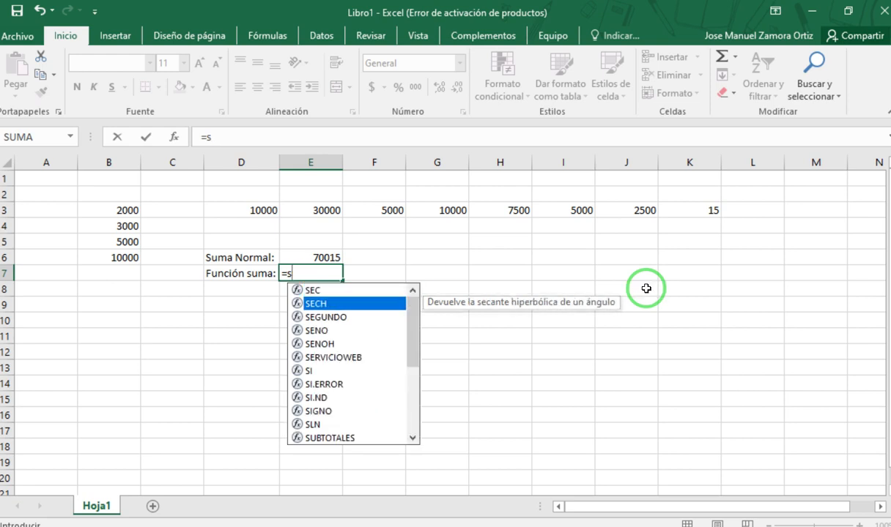
key("Up")
key("Up")
key("Up")
key("Up")
key("Up")
key("Up")
key("Up")
key("Up")
key("Up")
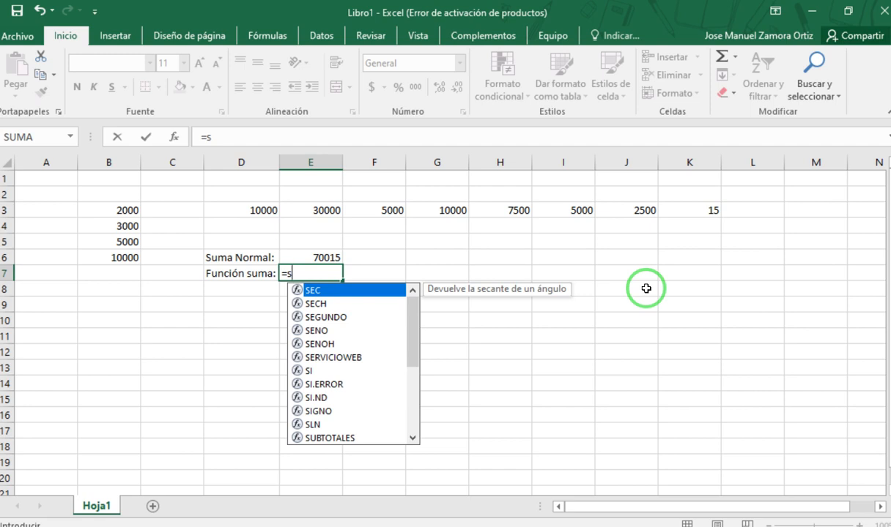
- Complete the formula in E7 as a SUMA function adding the range D3:K3
type("u")
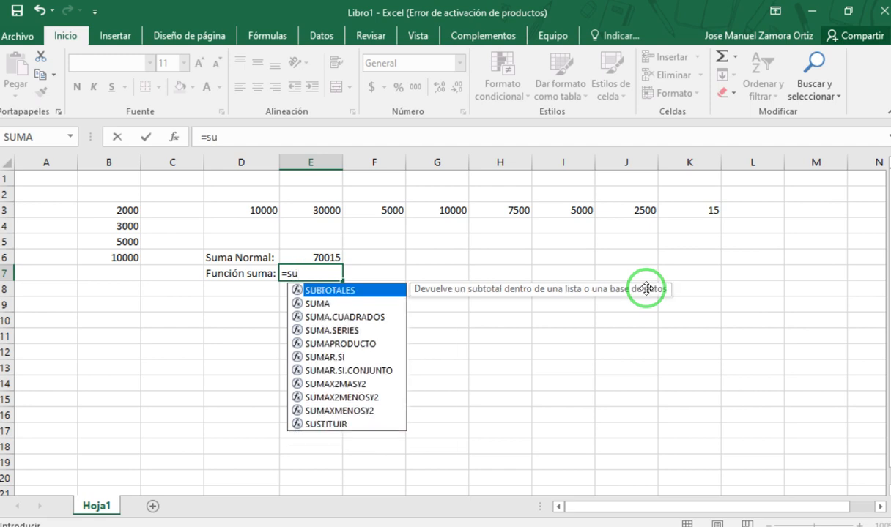
type("ma")
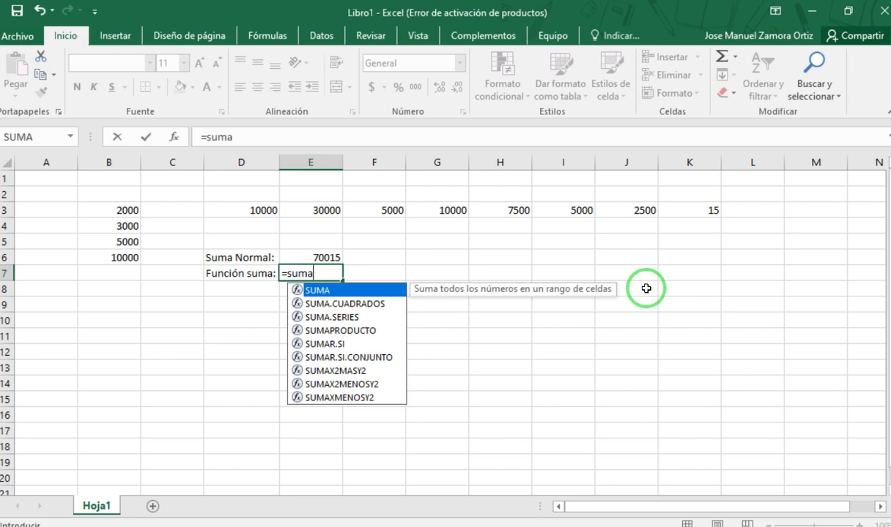
type("(")
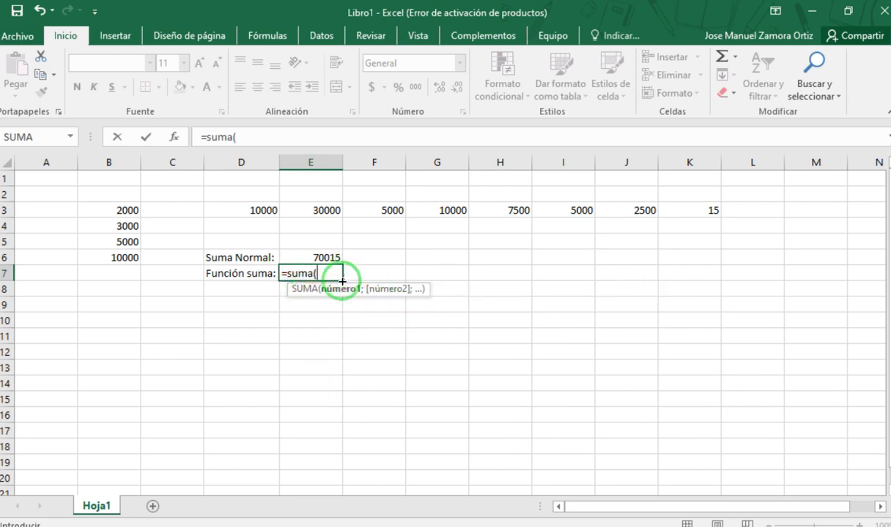
left_click(248, 208)
left_click_drag(247, 209, 695, 210)
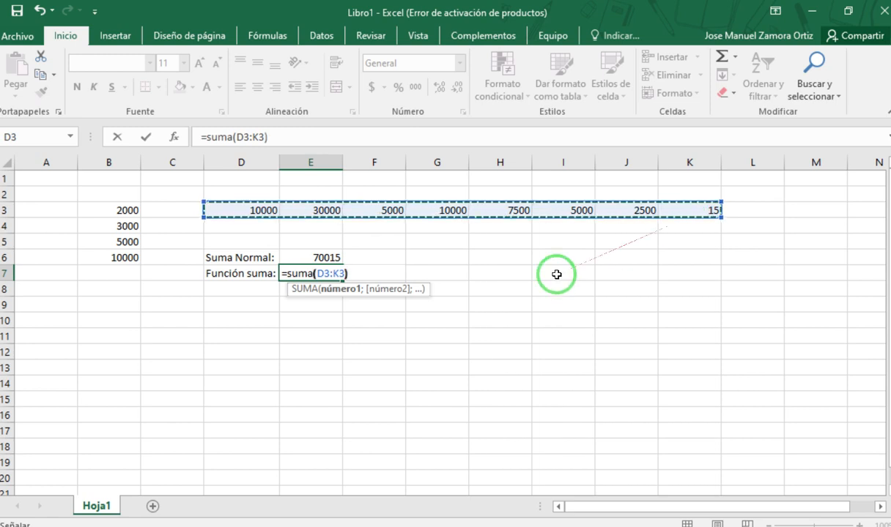
type(")")
key("Return")
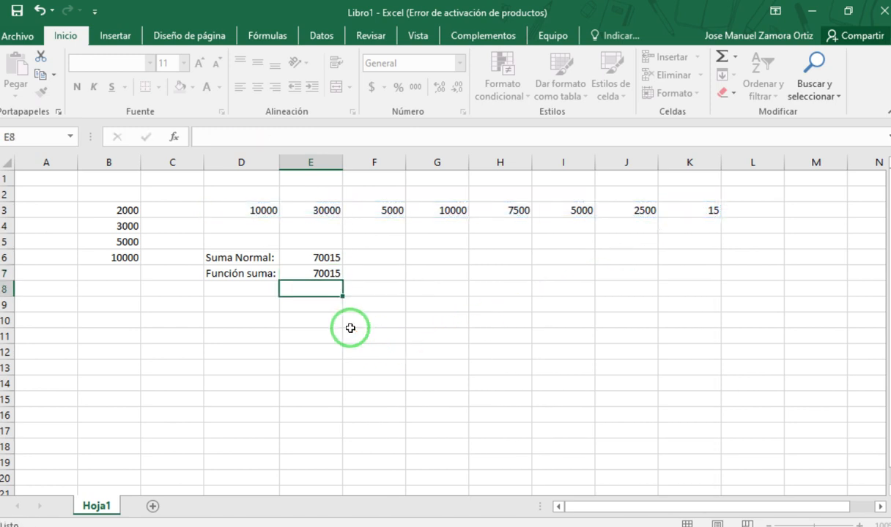
- Inspect the SUMA formula in E7 and compare it with the plus-sign sum in E6
left_click(326, 274)
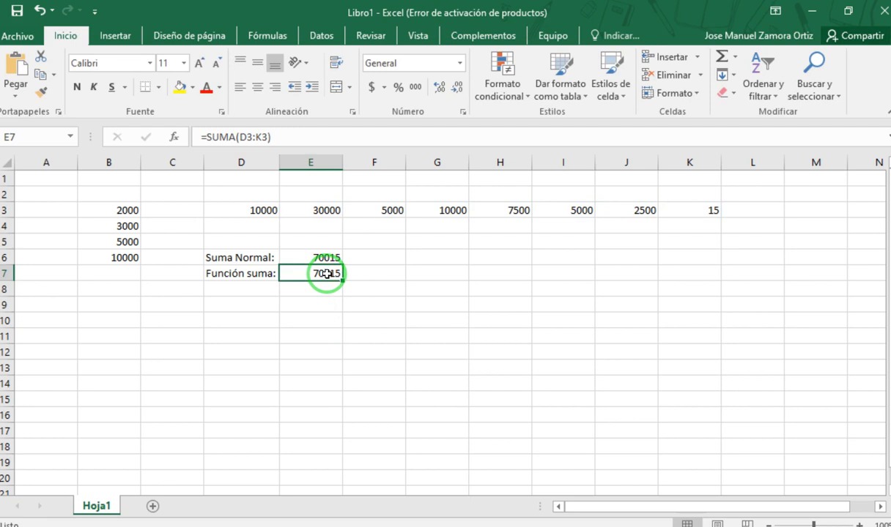
double_click(318, 274)
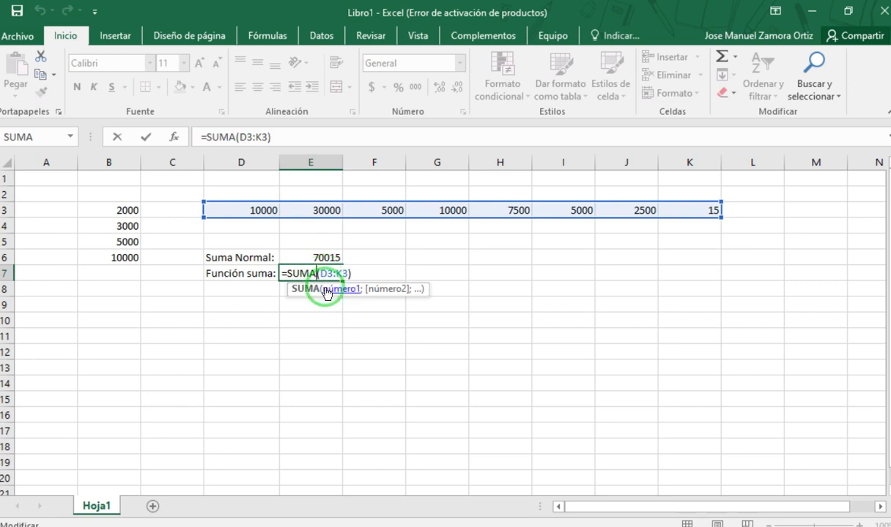
key("Return")
left_click(330, 258)
left_click(330, 273)
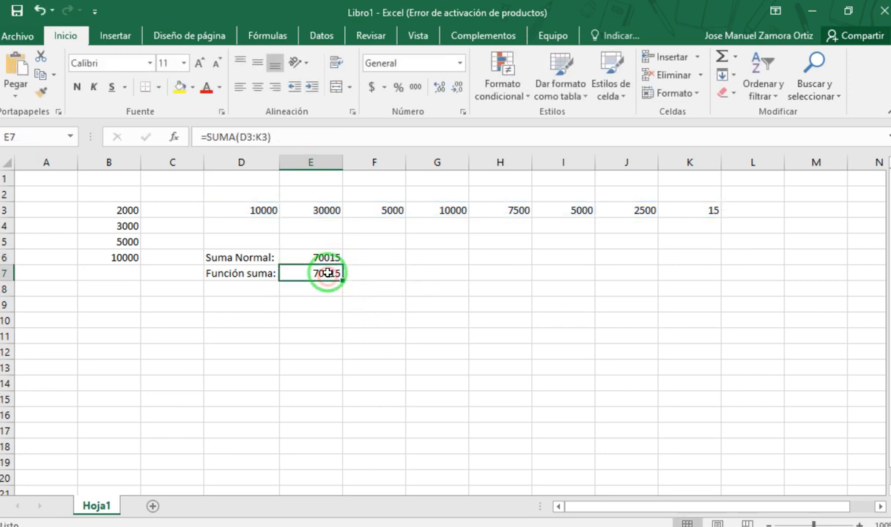
- Change the value in cell F3 to 30000
left_click(377, 215)
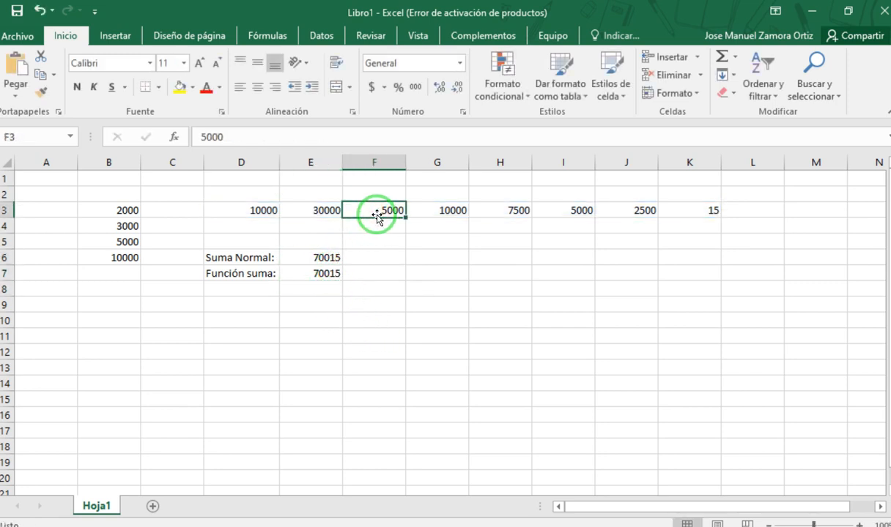
type("300")
key("Return")
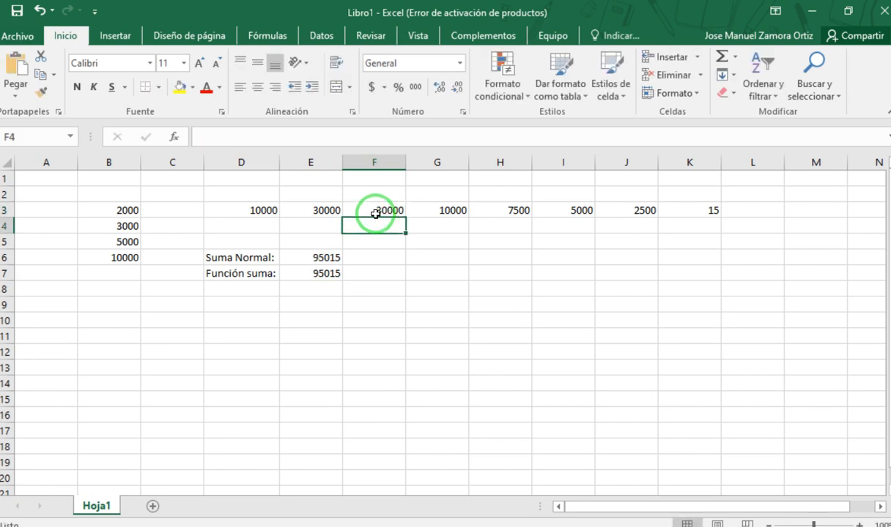
- Compare the updated sums in E6 and E7, and open E7's SUMA formula for viewing
left_click(411, 258)
left_click(309, 252)
left_click(310, 269)
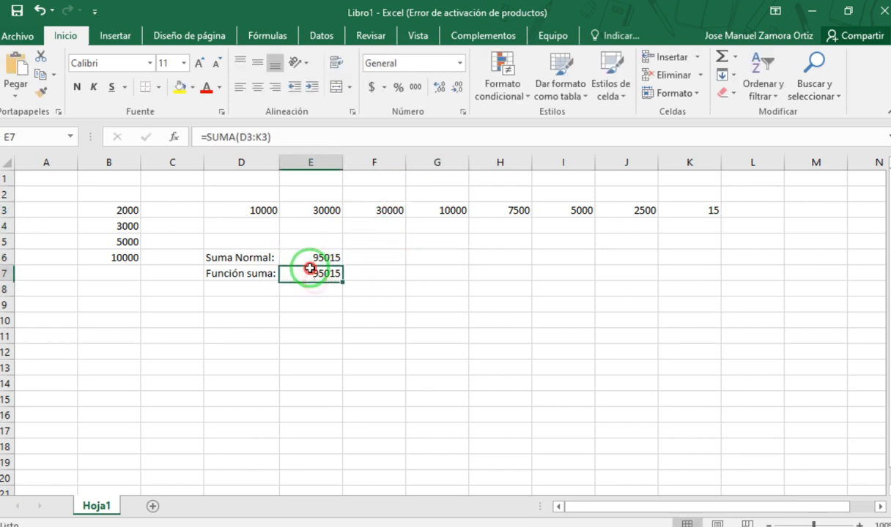
left_click(310, 261)
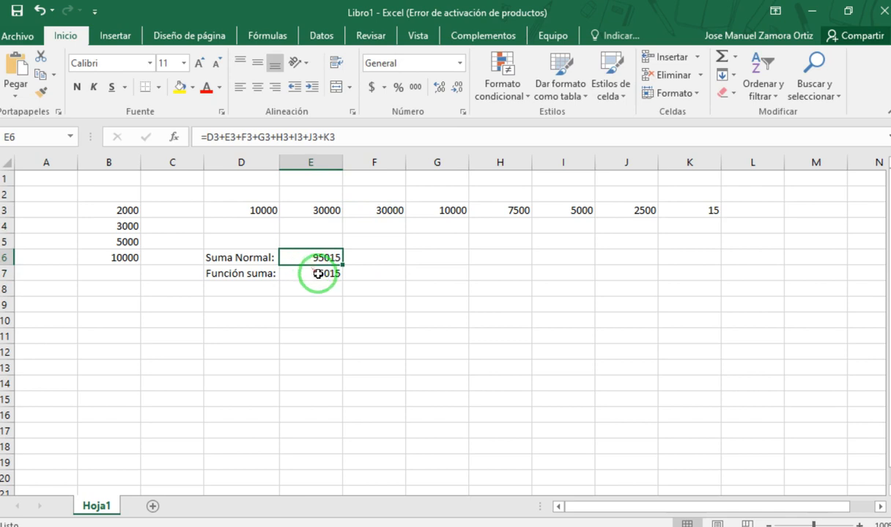
left_click(318, 274)
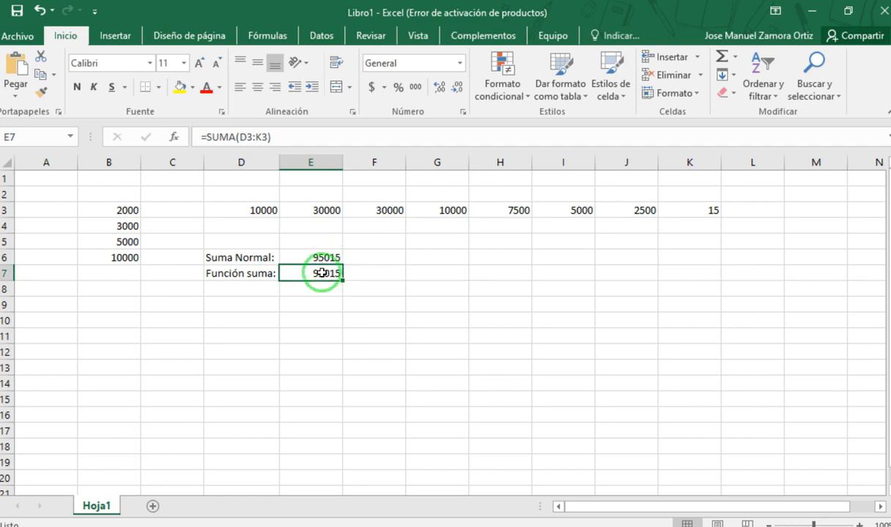
double_click(321, 274)
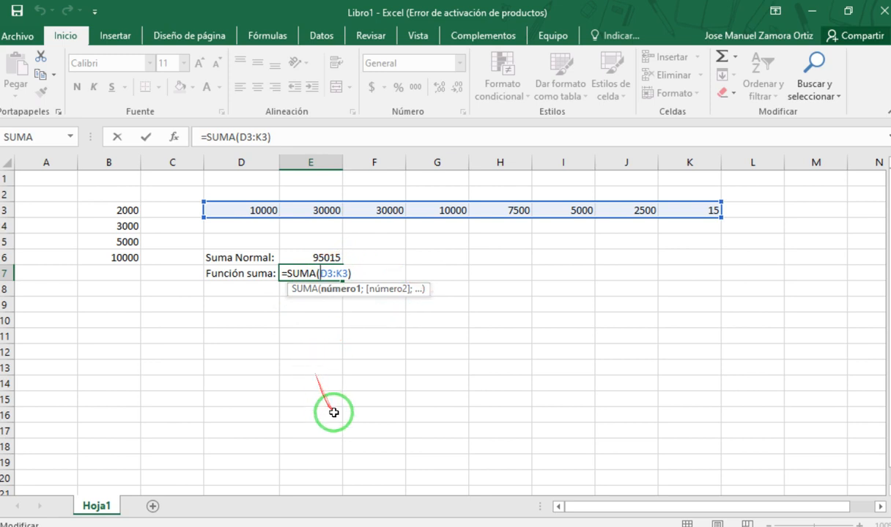
- Examine the function name SUMA and its range argument D3:K3 in E7's formula, and close the cell without editing it
left_click(315, 360)
key("Escape")
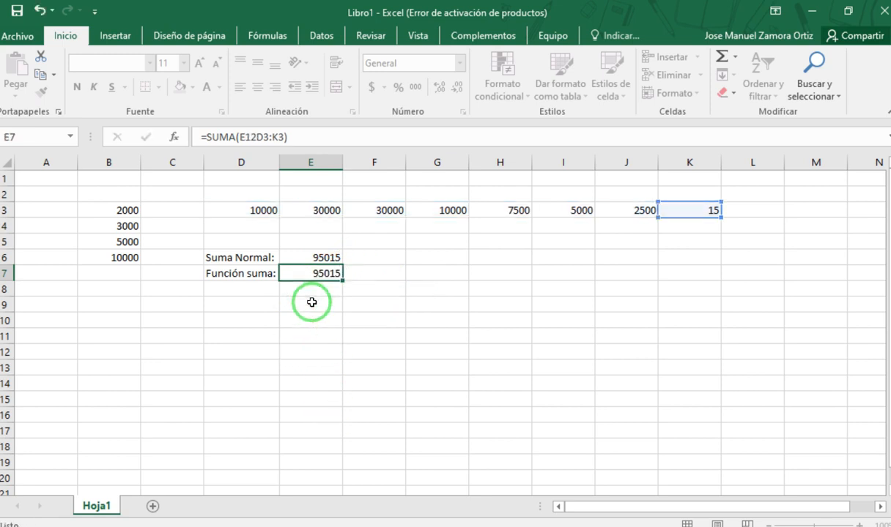
double_click(320, 273)
double_click(294, 273)
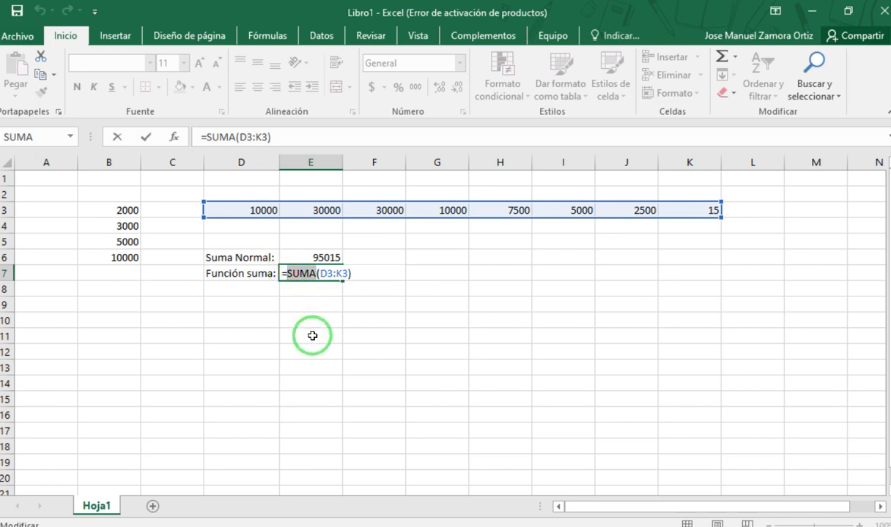
left_click(315, 273)
left_click_drag(315, 273, 347, 273)
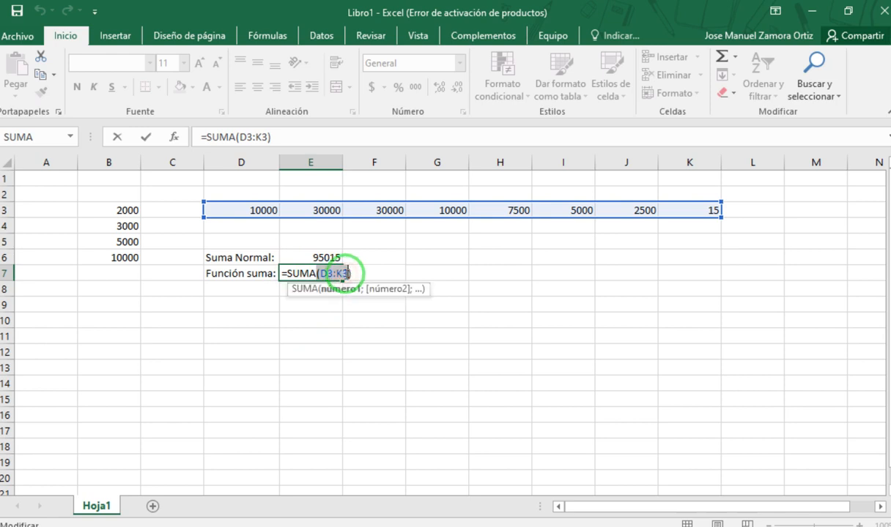
left_click(325, 339)
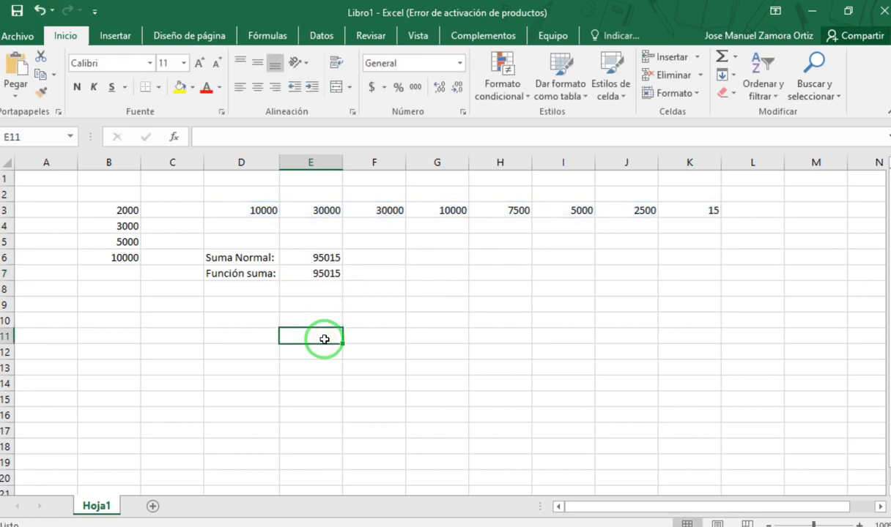
- Switch to Paint and draw an empty rectangle about 277 × 127 pixels near the middle of the blank canvas
key("F10")
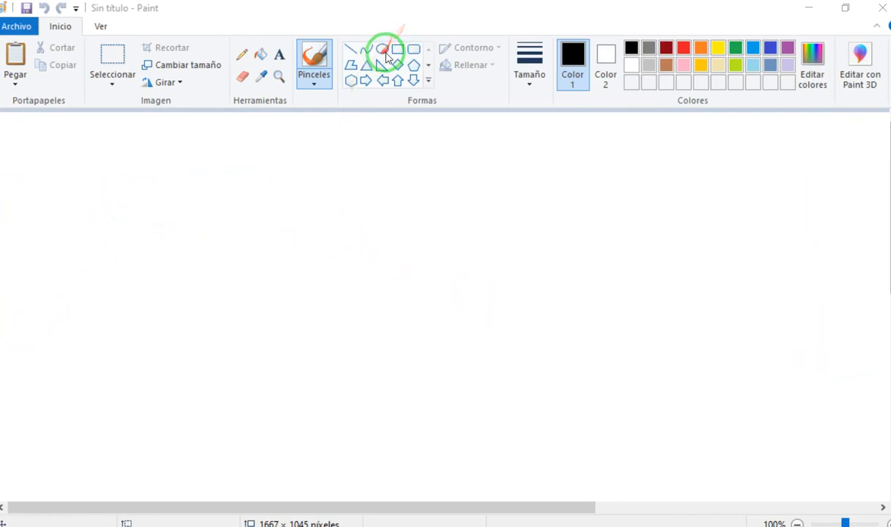
left_click_drag(329, 212, 368, 259)
key("ctrl+z")
left_click(397, 49)
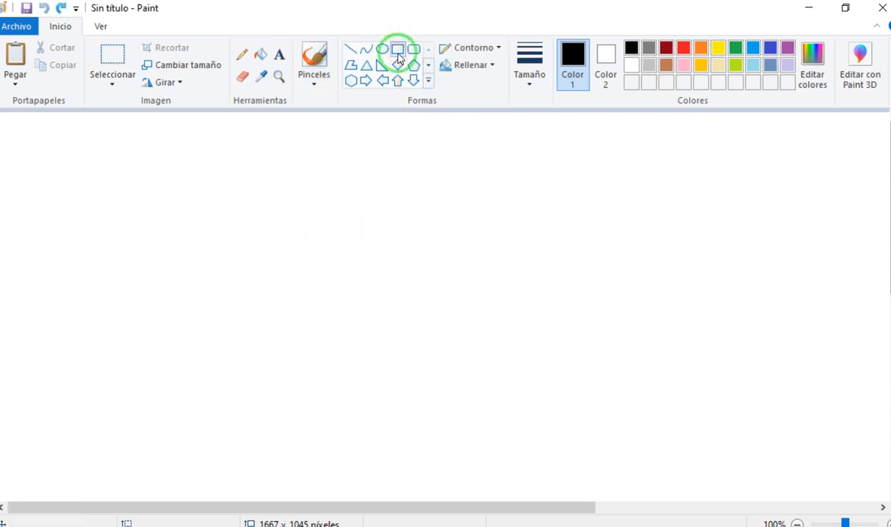
mouse_move(309, 199)
left_mouse_down()
mouse_move(398, 296)
mouse_move(526, 301)
left_mouse_up()
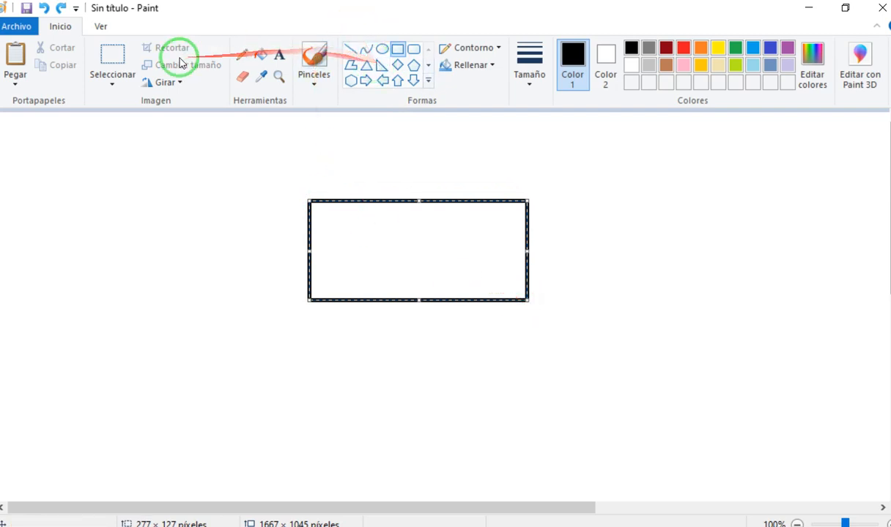
- Add the text "sistema" inside the rectangle
left_click(279, 54)
left_click_drag(323, 242, 507, 268)
type("sistema")
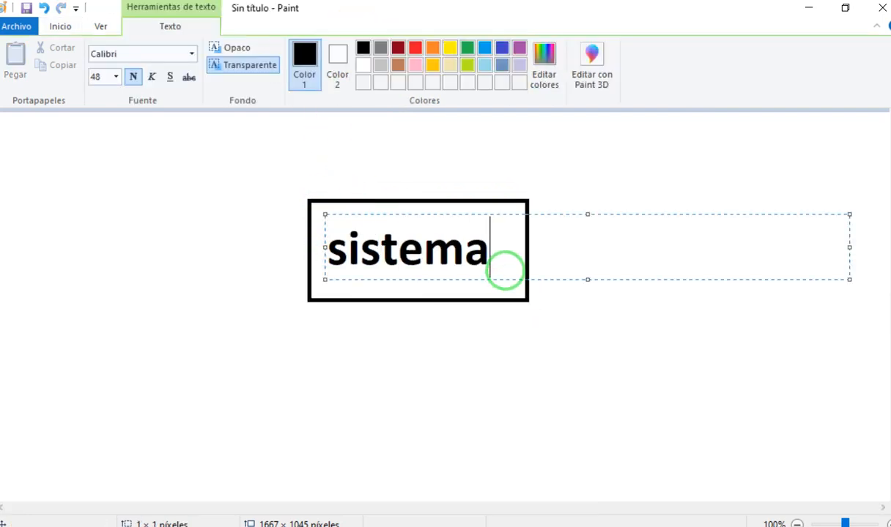
left_click(468, 374)
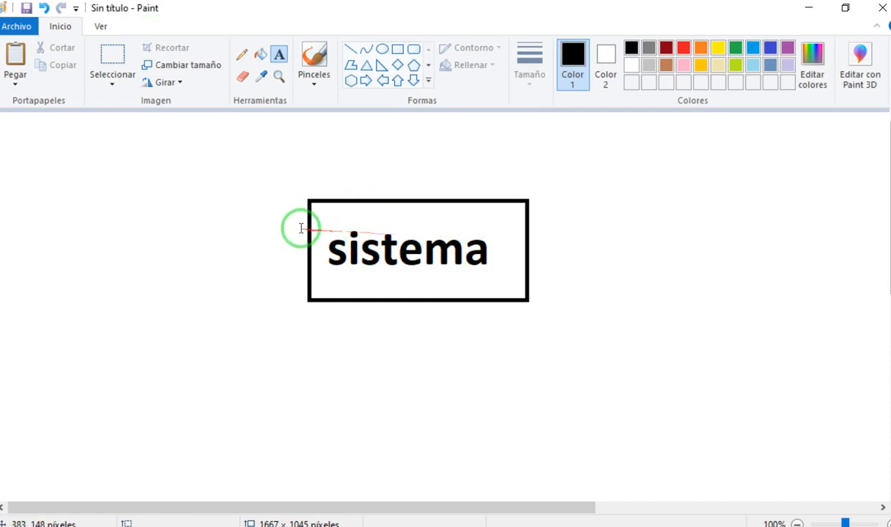
- Draw a straight-line arrow that points into the rectangle's left side
left_click(350, 49)
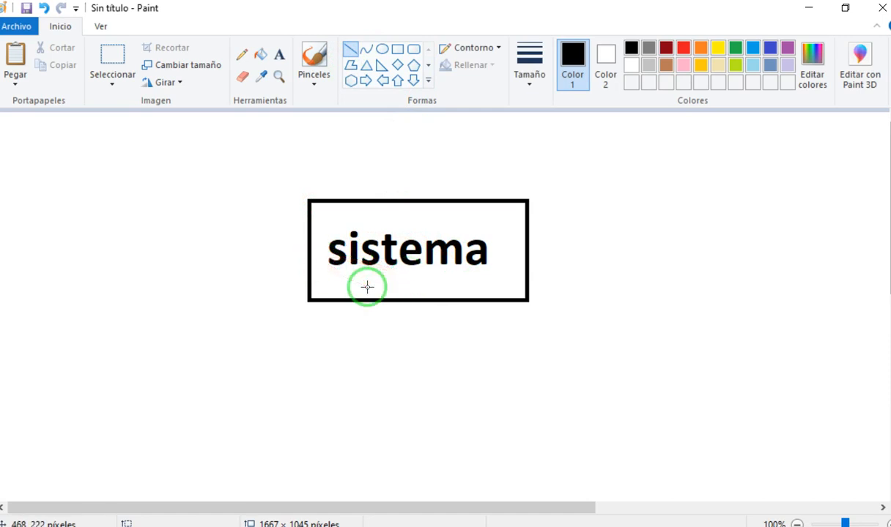
left_click_drag(193, 252, 307, 252)
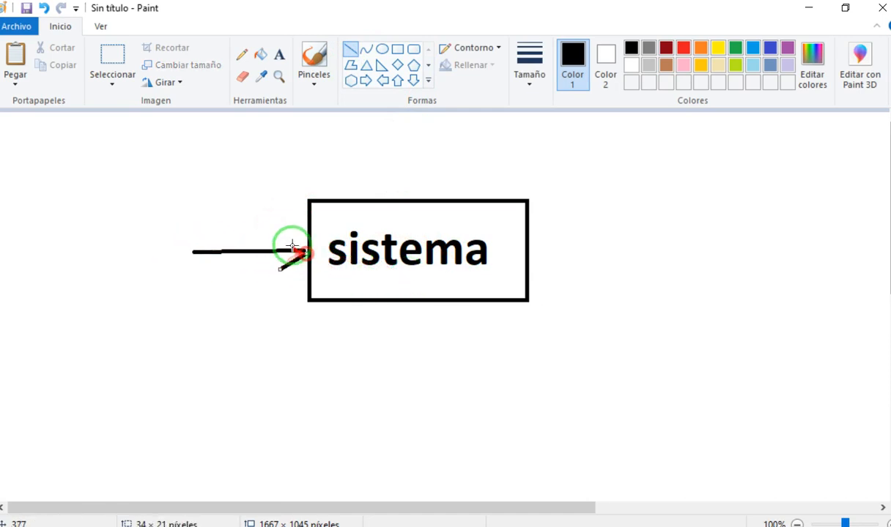
left_click_drag(275, 218, 307, 250)
- Label the incoming arrow "entradas" at font size 40, placing the text above the arrow and clear of the rectangle
left_click(279, 54)
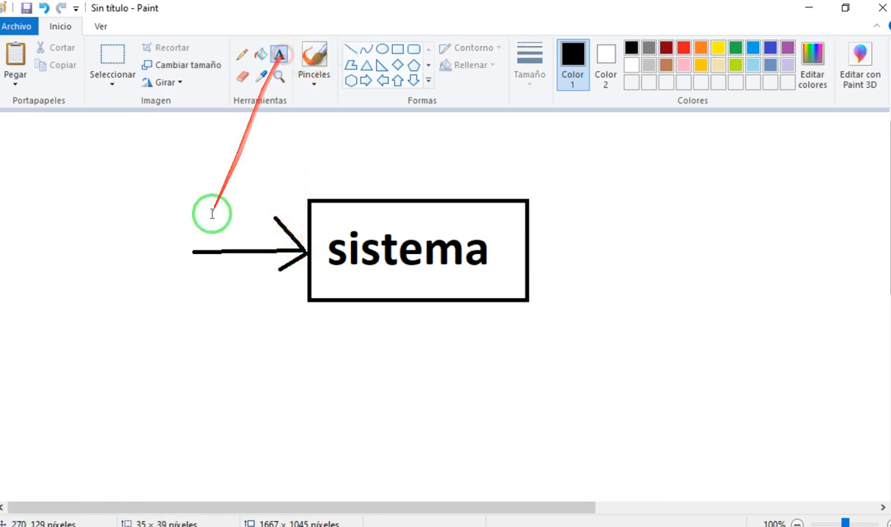
left_click(184, 194)
type("entradas")
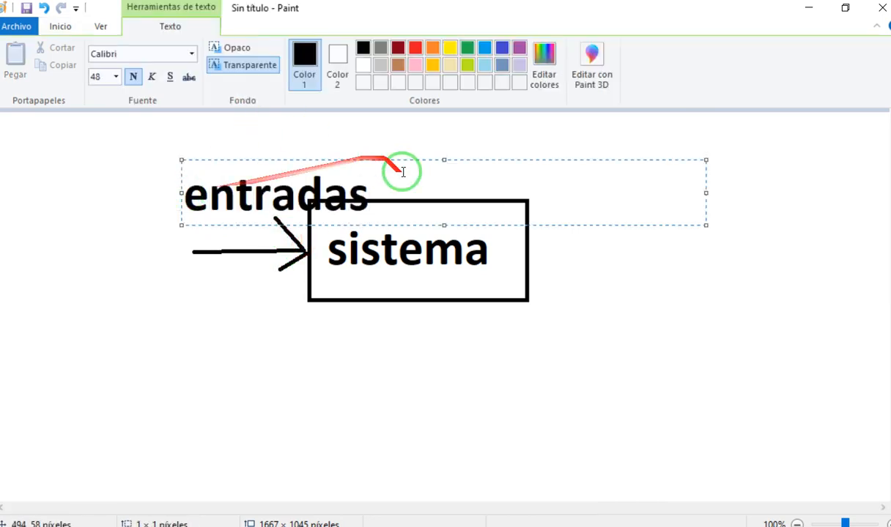
left_click_drag(403, 171, 169, 171)
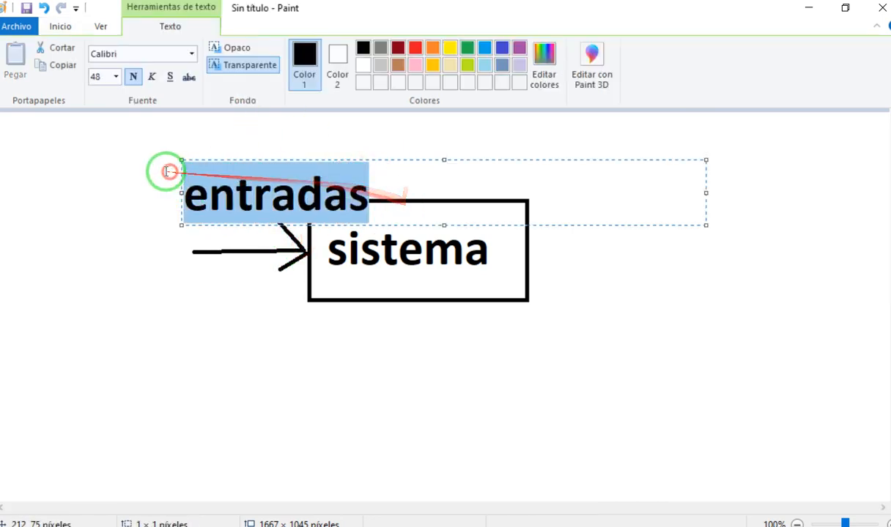
left_click(116, 76)
left_click(94, 77)
type("40")
key("Return")
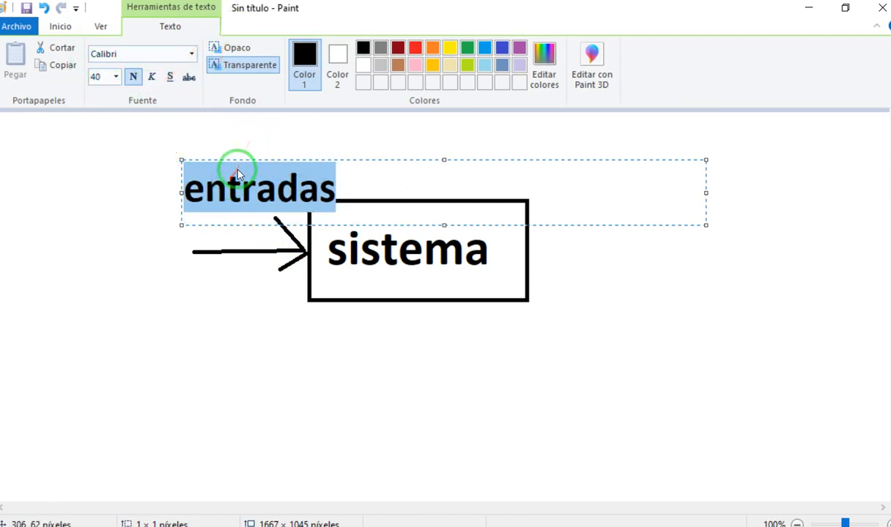
left_click_drag(239, 161, 167, 175)
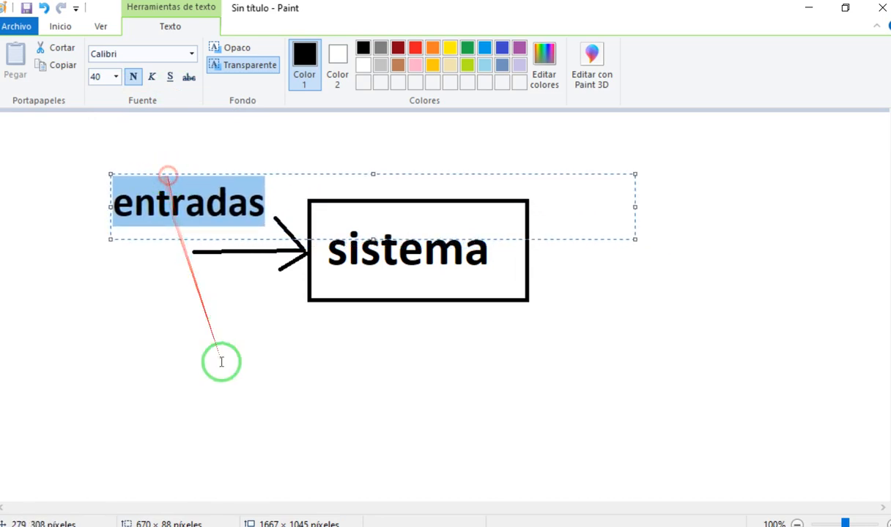
left_click(227, 368)
- Draw a straight-line arrow leading outward from the rectangle's right side
left_click(242, 54)
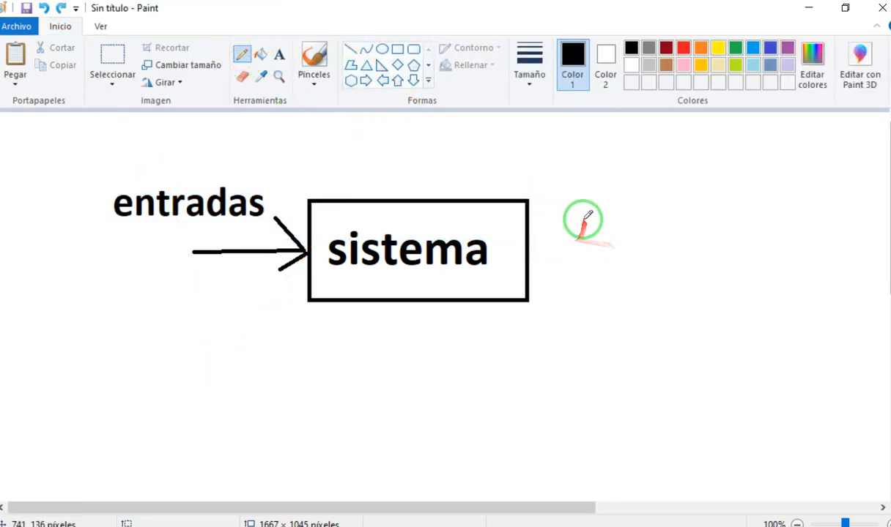
left_click(350, 49)
left_click_drag(529, 245, 634, 244)
mouse_move(588, 199)
left_mouse_down()
mouse_move(634, 244)
mouse_move(593, 277)
mouse_move(634, 247)
left_mouse_up()
- Add the label "salidas" above the outgoing arrow
left_click(286, 56)
left_click(537, 174)
type("sald")
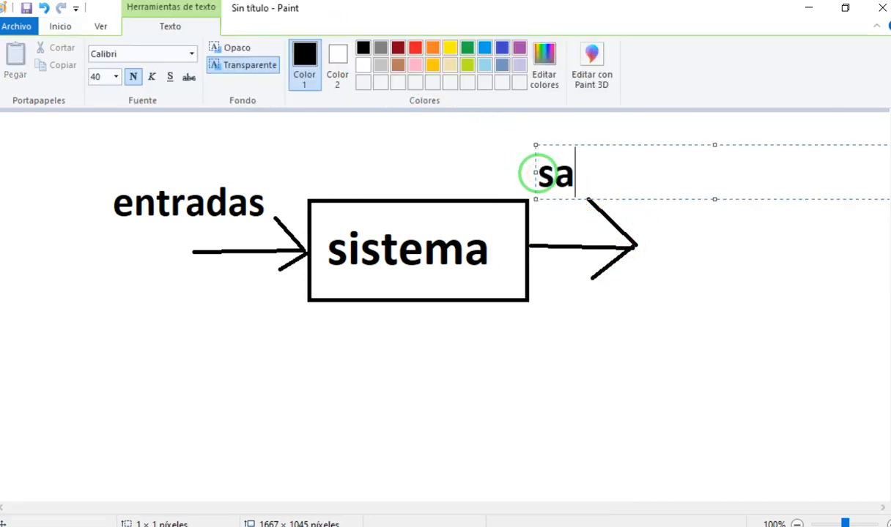
key("BackSpace")
type("idas")
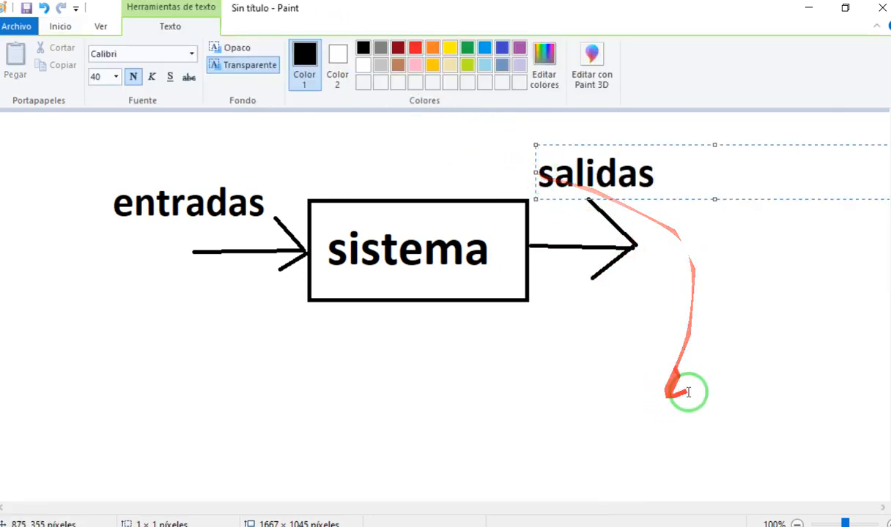
left_click(687, 392)
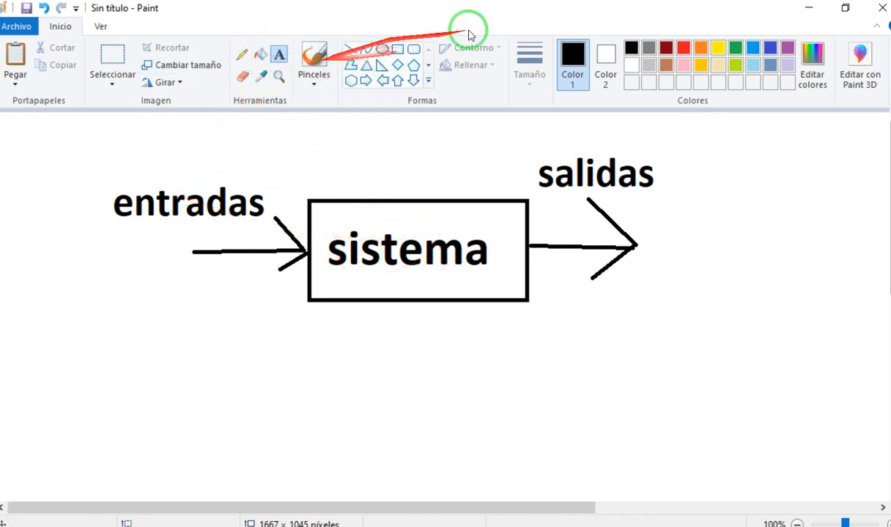
- Erase the word "sistema" inside the rectangle and put the text "procesos" in its place
left_click(242, 77)
mouse_move(441, 250)
left_mouse_down()
mouse_move(358, 236)
mouse_move(351, 247)
mouse_move(355, 238)
mouse_move(331, 246)
mouse_move(482, 252)
mouse_move(428, 261)
mouse_move(458, 260)
left_mouse_up()
left_click(279, 55)
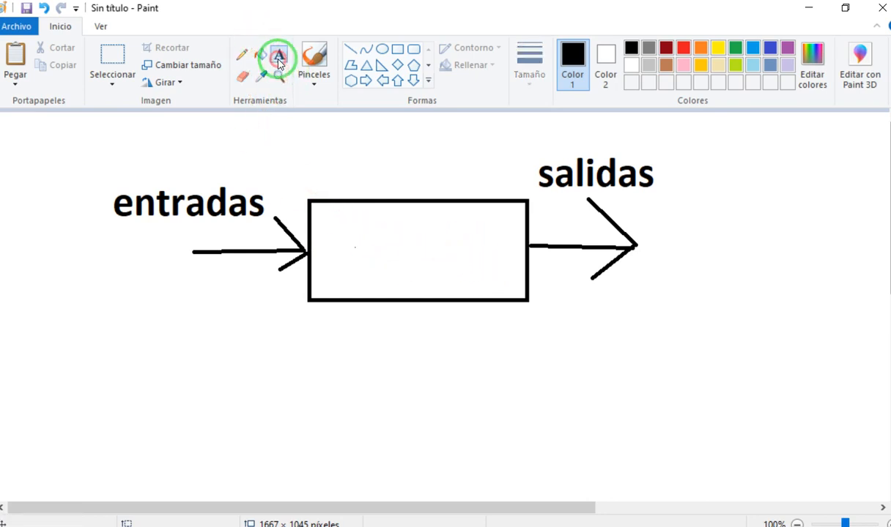
left_click(334, 221)
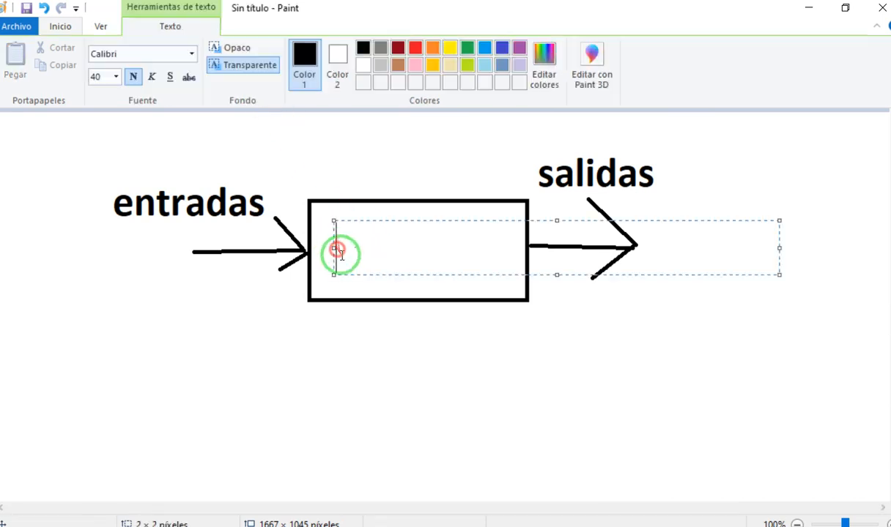
type("procesos")
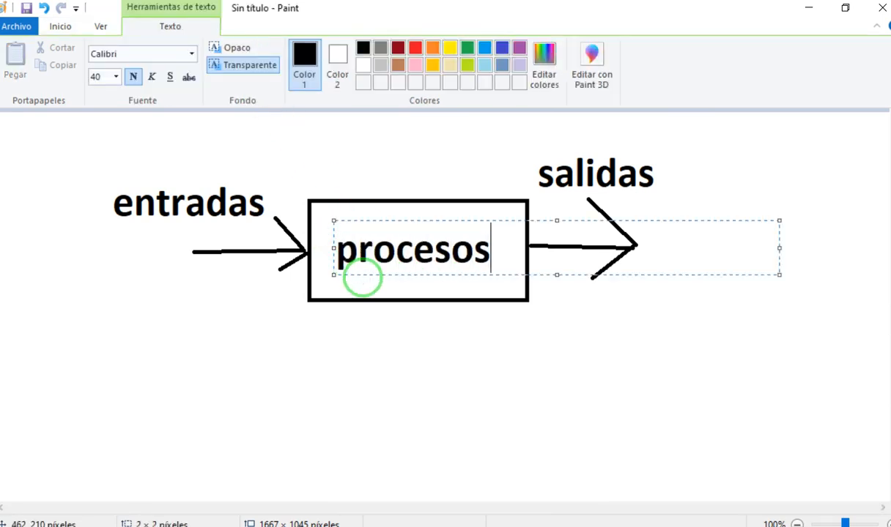
left_click(623, 395)
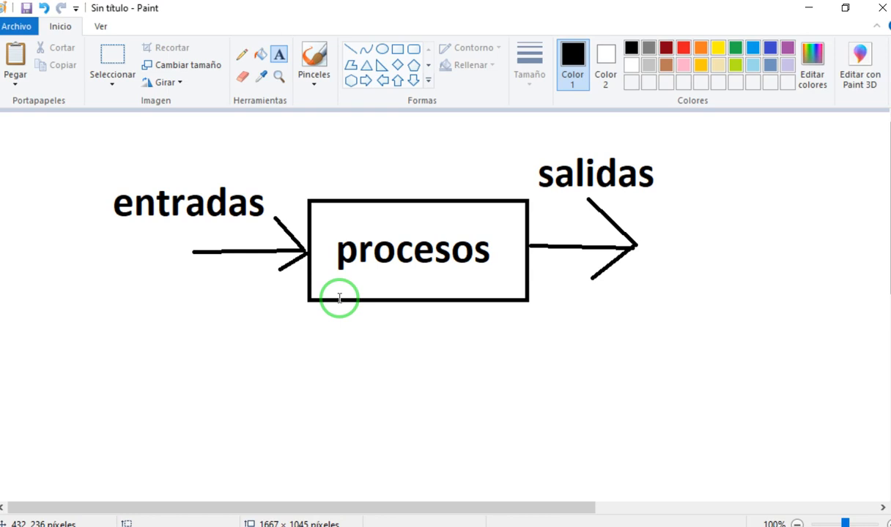
left_click_drag(551, 176, 665, 173)
left_click(725, 253)
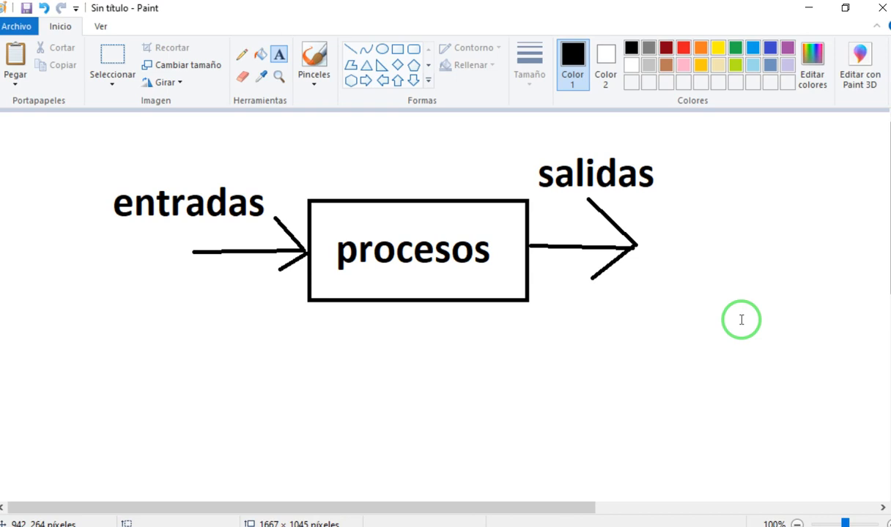
left_click_drag(524, 173, 657, 174)
left_click(698, 249)
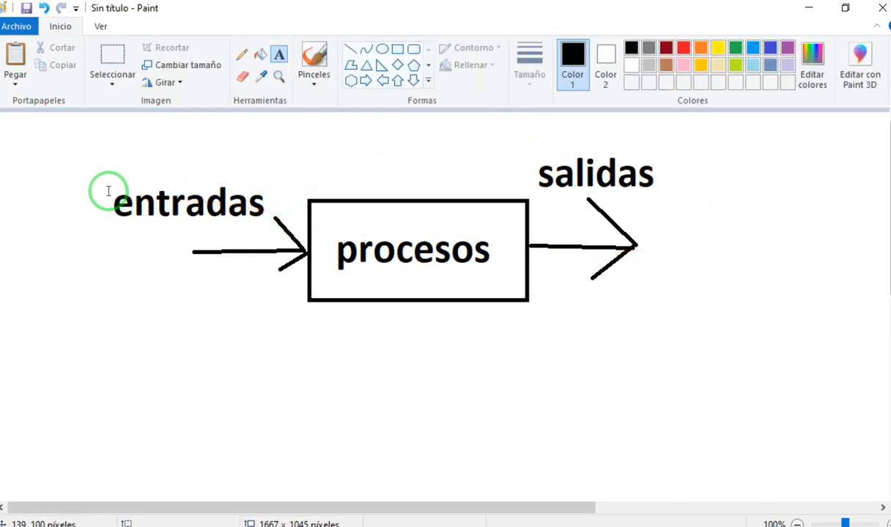
mouse_move(99, 174)
left_mouse_down()
mouse_move(250, 206)
mouse_move(284, 236)
left_mouse_up()
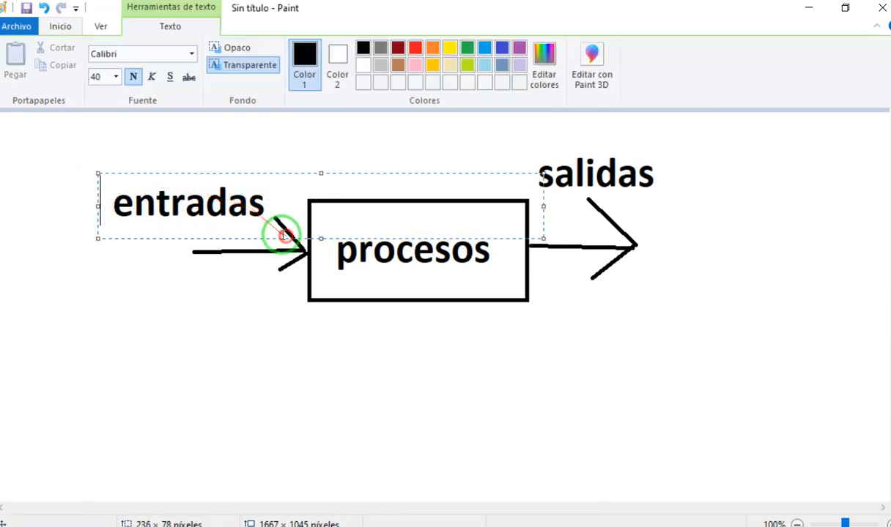
left_click(440, 382)
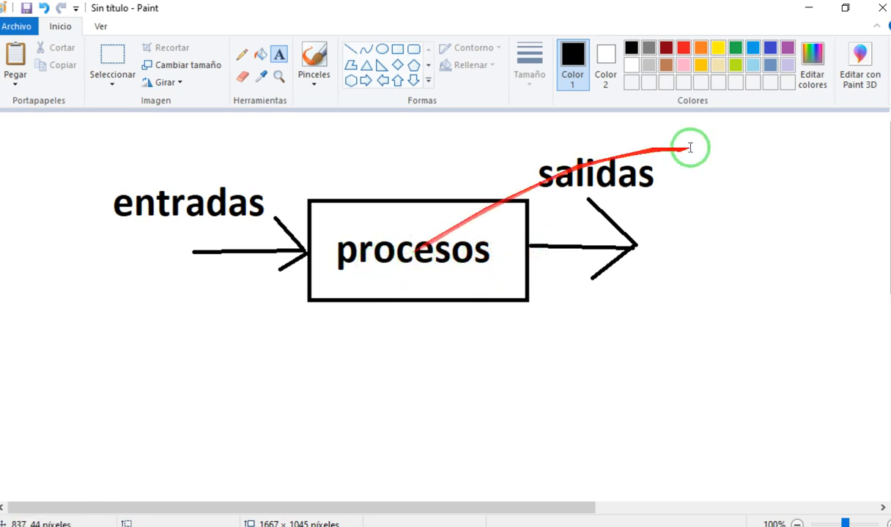
left_click_drag(520, 159, 698, 196)
left_click(741, 252)
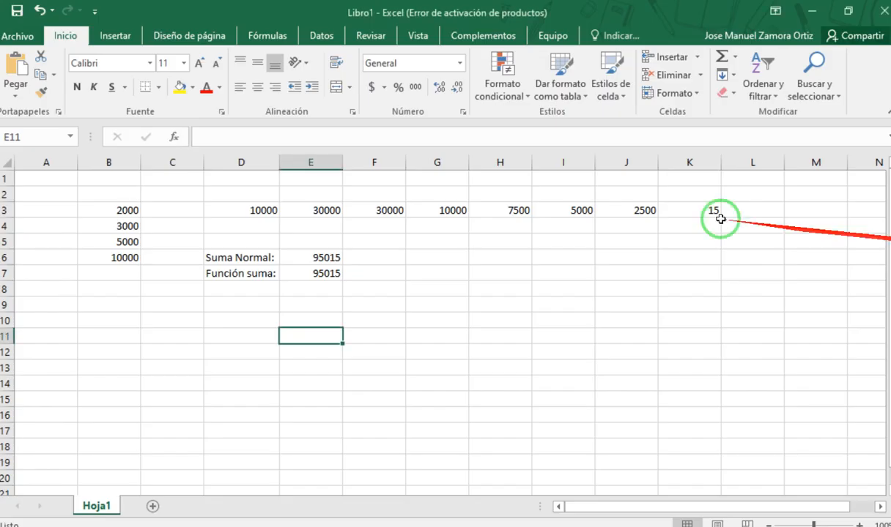
- Switch back to Excel and compare the plus-sign formula in E6 with the SUMA function in E7
left_click(360, 315)
double_click(326, 258)
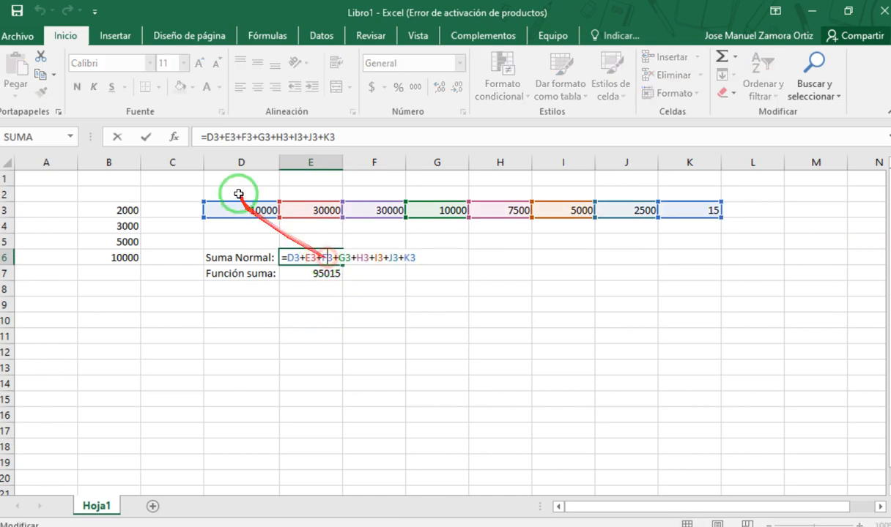
key("Escape")
left_click(332, 273)
left_click_drag(210, 141, 236, 137)
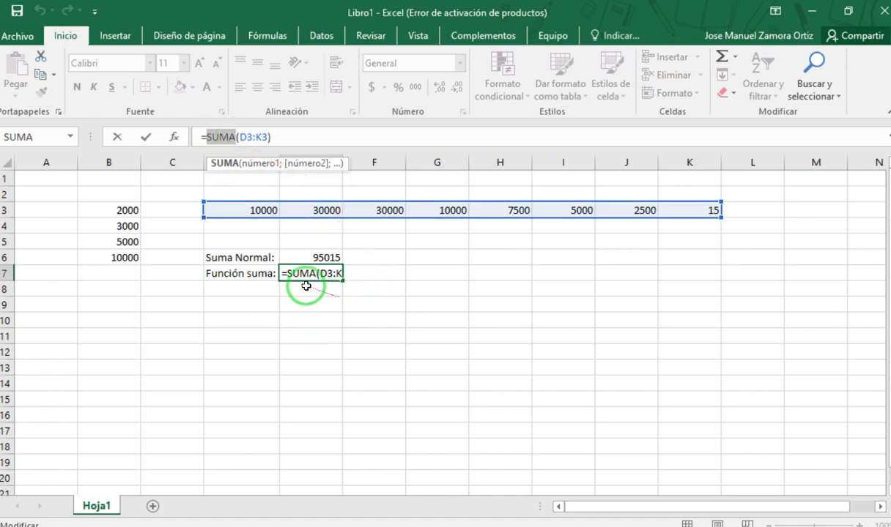
key("Escape")
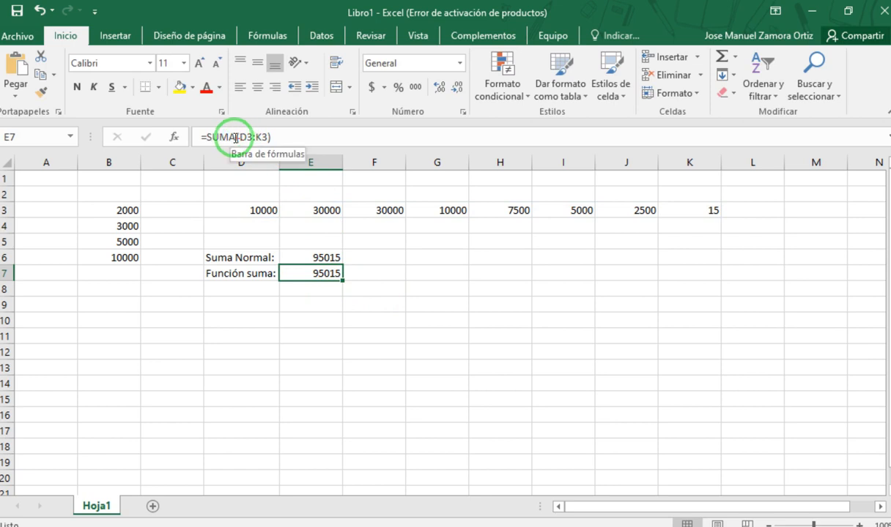
- Examine the range argument D3:K3 and the function name in E7's formula, and close the formula for editing
left_click_drag(241, 138, 263, 138)
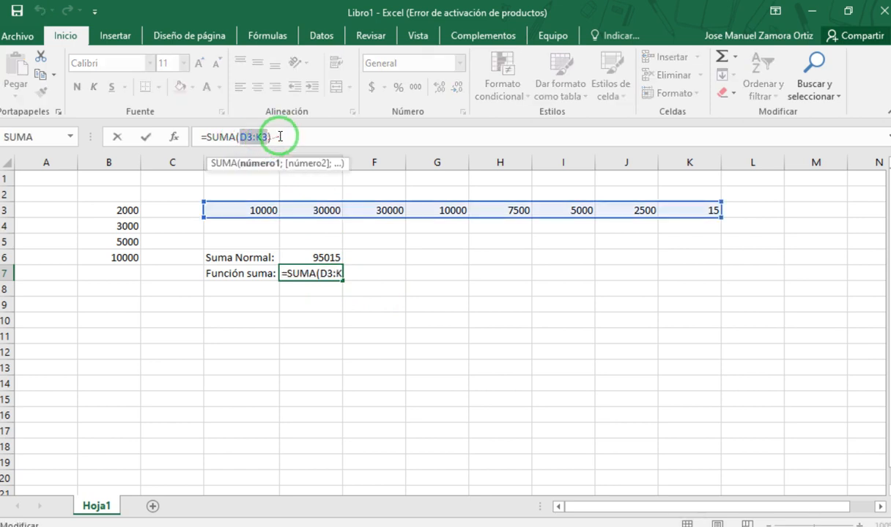
left_click_drag(206, 137, 237, 136)
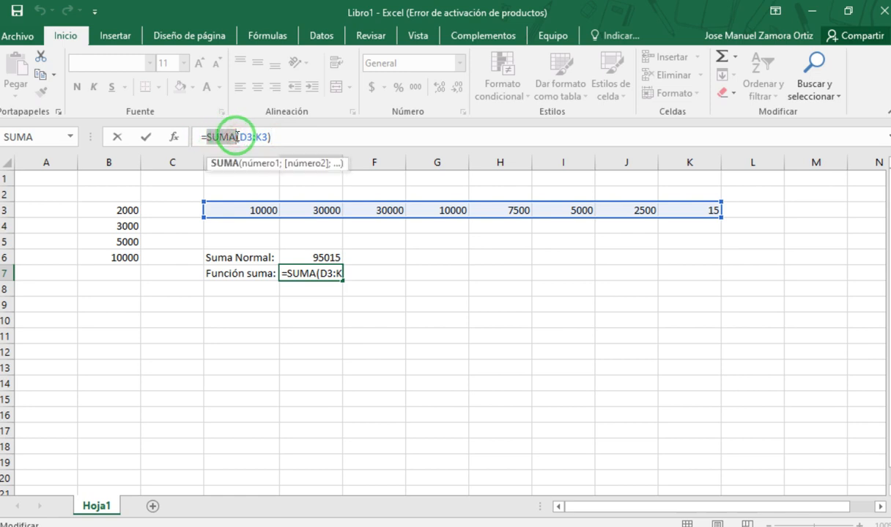
left_click(312, 139)
key("ctrl+Return")
key("Return")
left_click(335, 273)
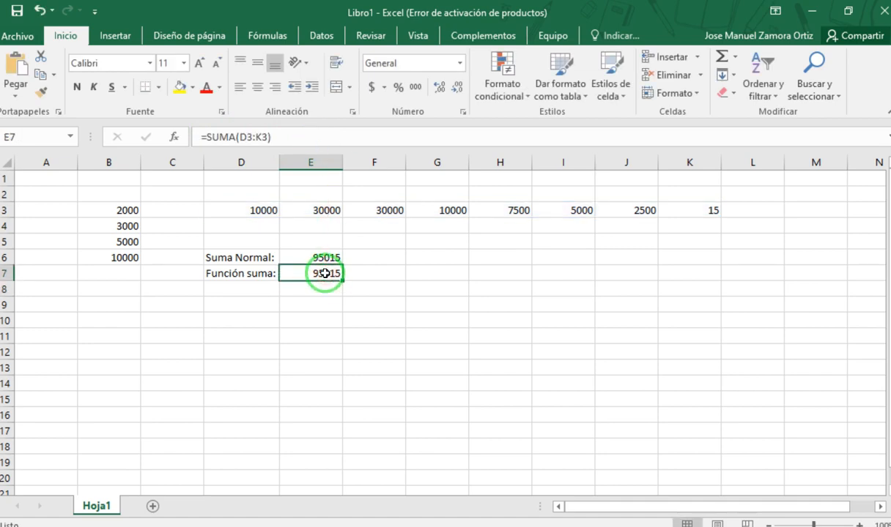
- Switch to Paint, cross out "entradas" and put a check mark beside "salidas" with the Pencil, and undo these marks
key("alt+Tab")
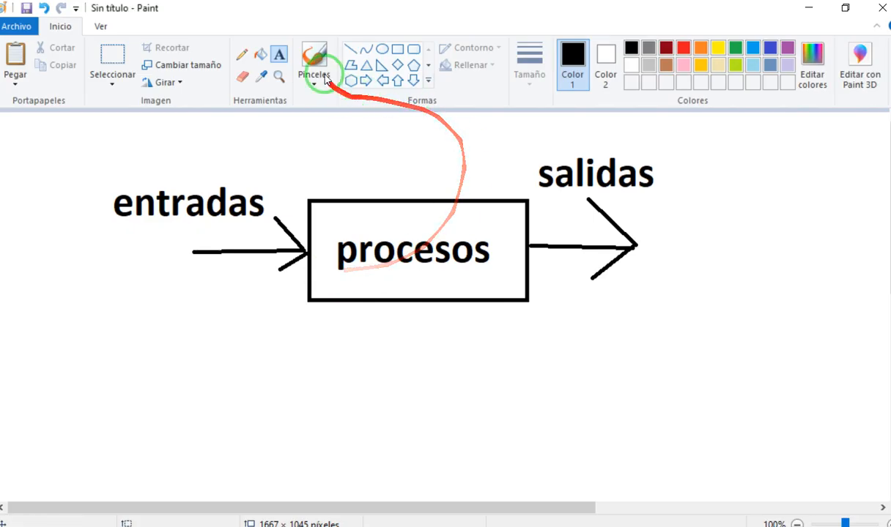
left_click(242, 54)
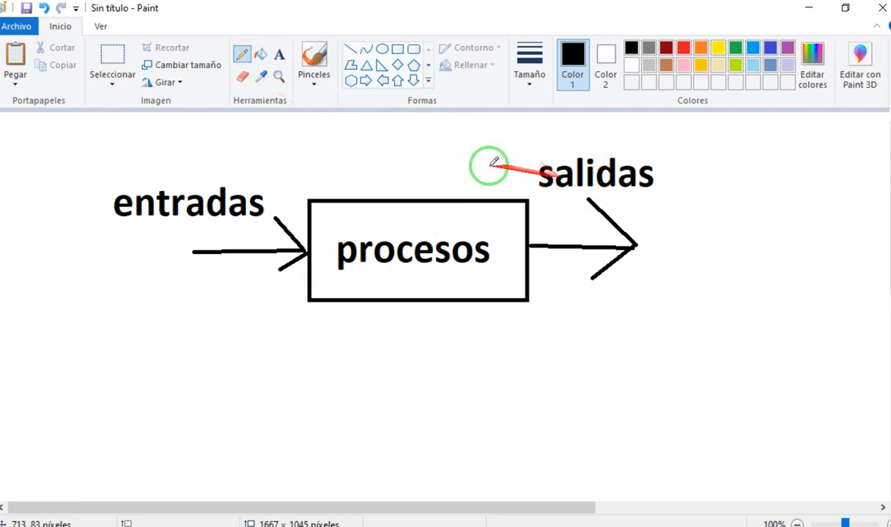
left_click_drag(122, 174, 266, 246)
mouse_move(269, 188)
left_mouse_down()
mouse_move(209, 183)
mouse_move(87, 270)
left_mouse_up()
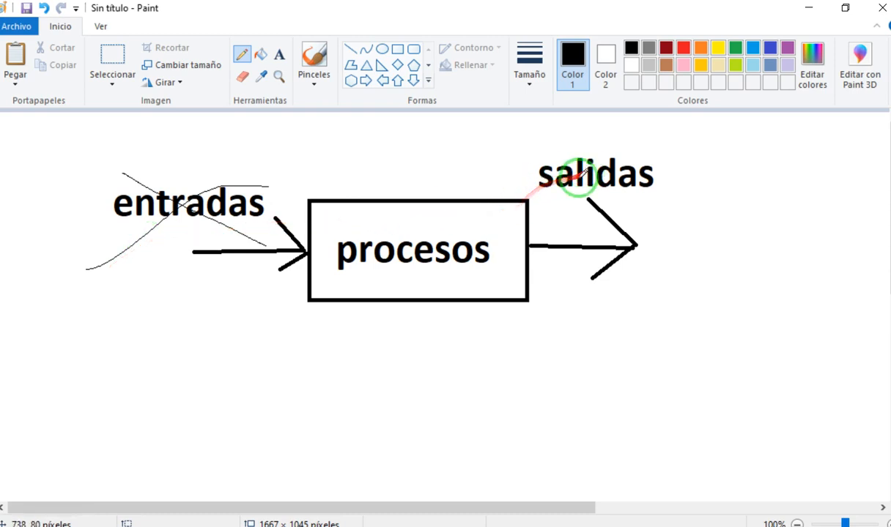
left_click_drag(660, 160, 708, 123)
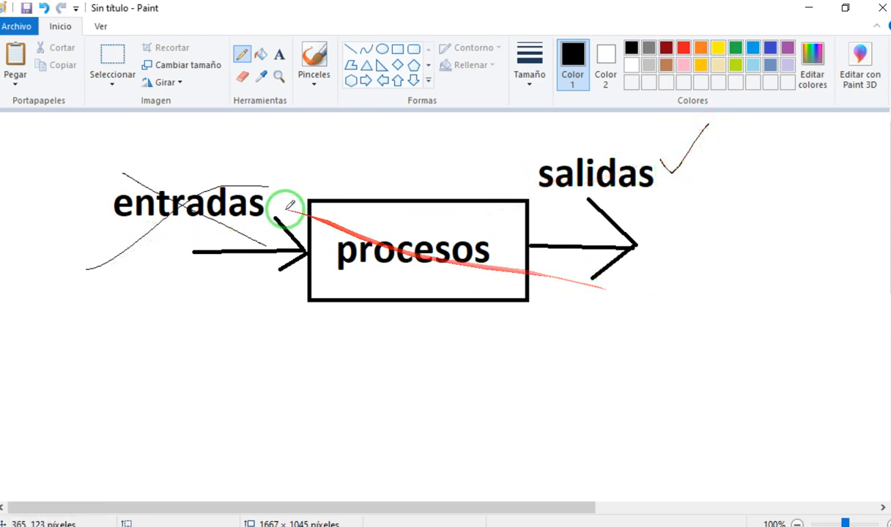
key("ctrl+z")
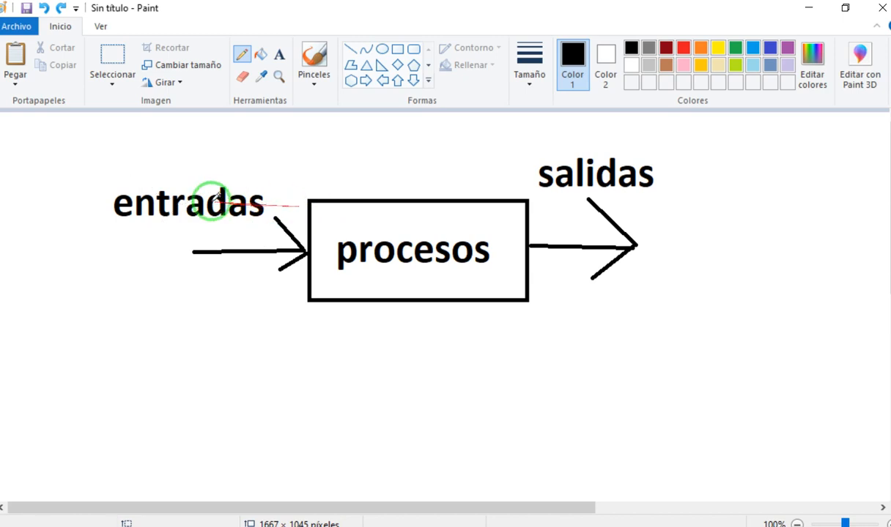
- Sketch small arrows pointing at the top edge of the "procesos" rectangle and undo all the pencil marks
mouse_move(324, 175)
left_mouse_down()
mouse_move(372, 195)
mouse_move(379, 177)
mouse_move(432, 195)
left_mouse_up()
mouse_move(410, 189)
left_mouse_down()
mouse_move(455, 184)
mouse_move(486, 205)
mouse_move(490, 176)
left_mouse_up()
mouse_move(698, 162)
left_mouse_down()
mouse_move(637, 176)
mouse_move(660, 177)
left_mouse_up()
key("ctrl+z")
key("ctrl+z")
key("ctrl+z")
key("ctrl+z")
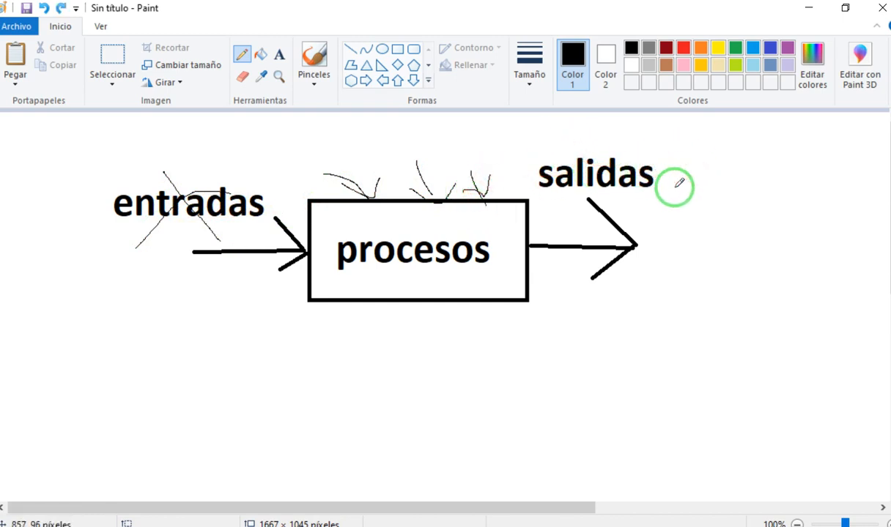
key("ctrl+z")
key("ctrl+z")
key("ctrl+z")
key("ctrl+z")
key("ctrl+z")
key("ctrl+z")
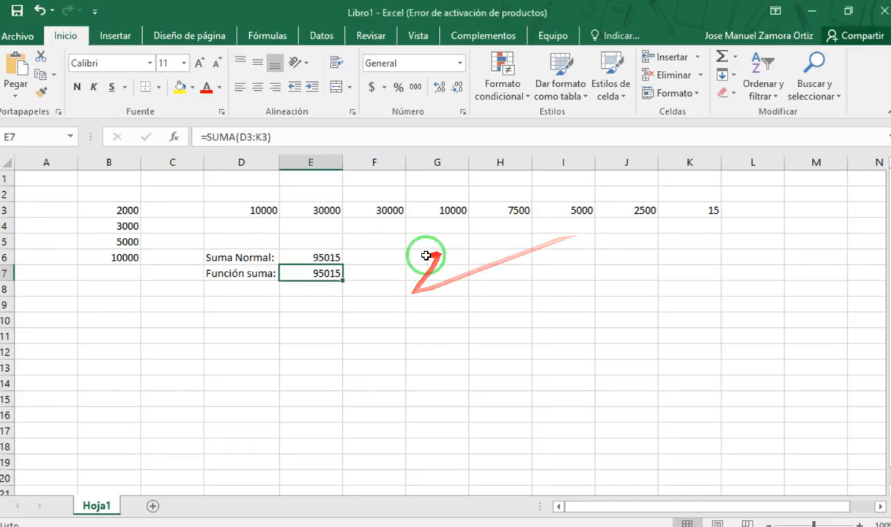
- Switch to Excel and try entering the formula =hoy in cell G6 without parentheses
left_click(416, 261)
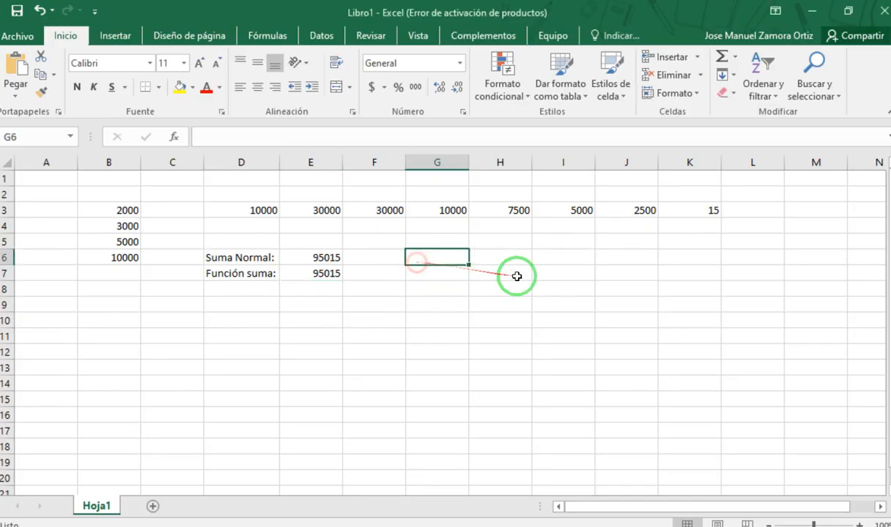
type("=")
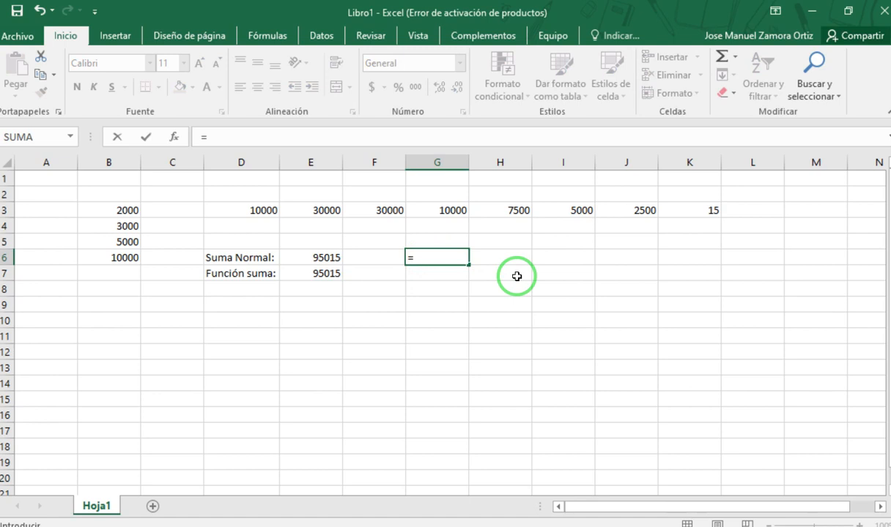
type("hoy")
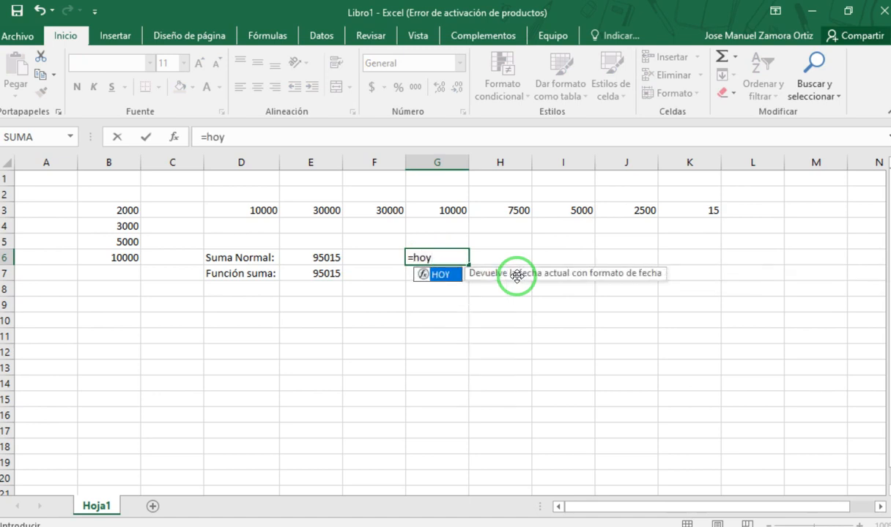
key("Return")
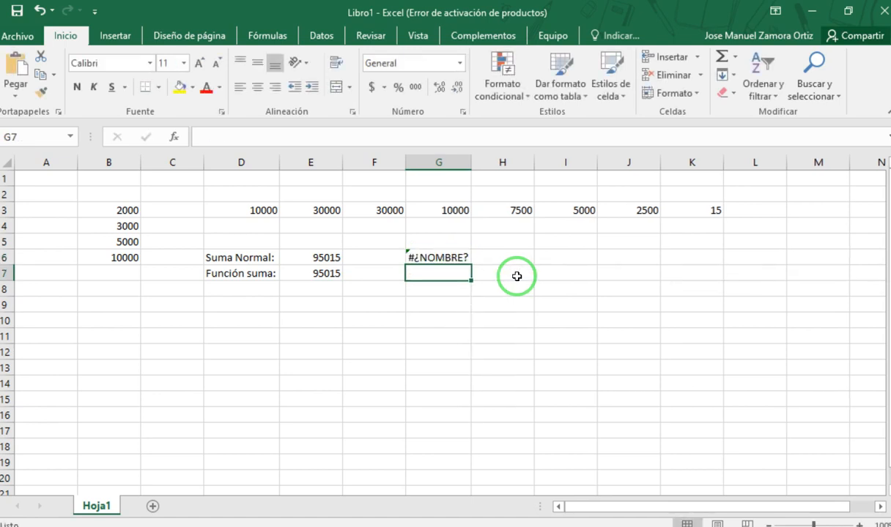
- Correct the formula in G6 to =HOY()
left_click(427, 255)
left_click(260, 137)
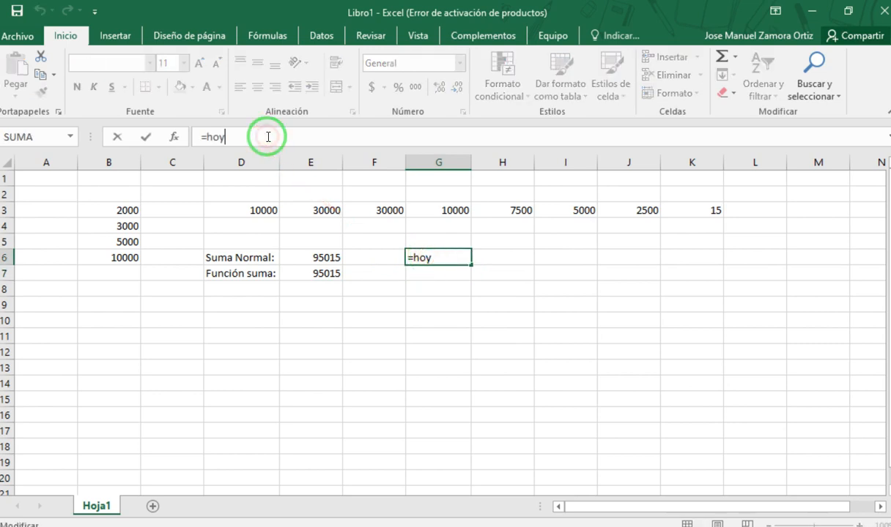
key("Return")
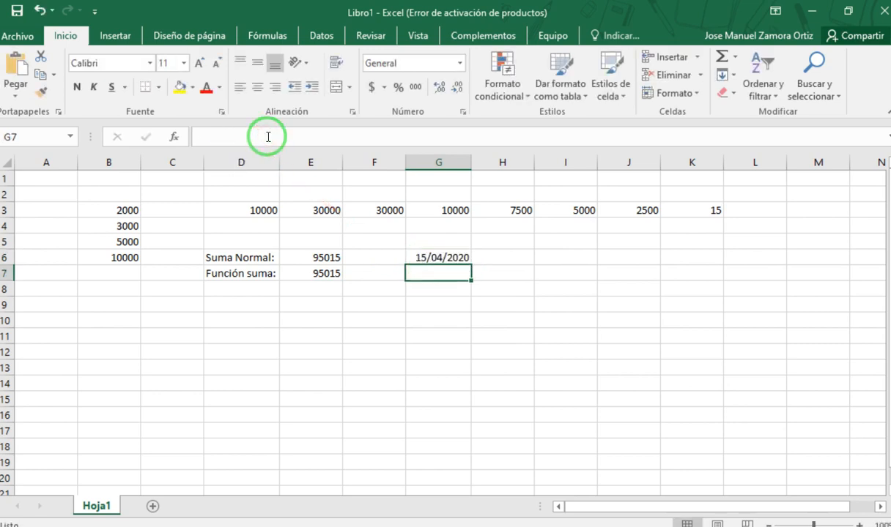
- Examine the HOY formula in G6 and its empty parentheses, comparing it with the date shown in the cell
double_click(448, 256)
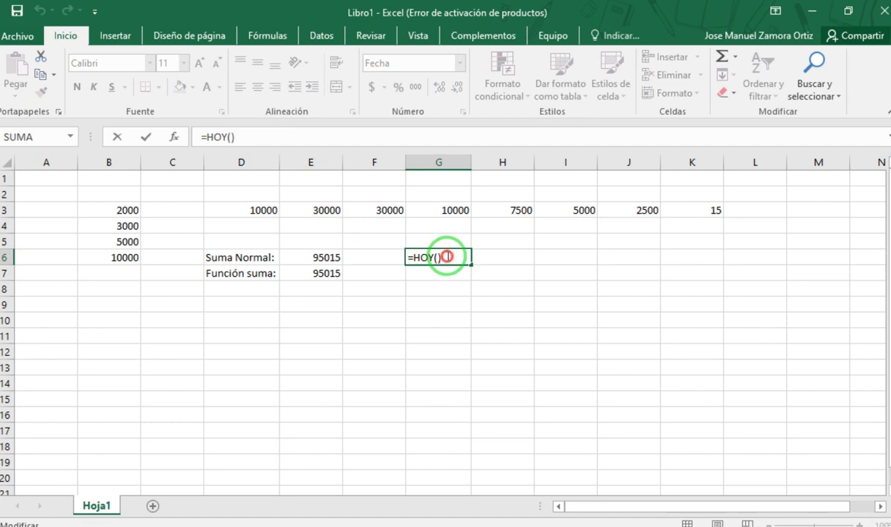
left_click_drag(408, 256, 469, 250)
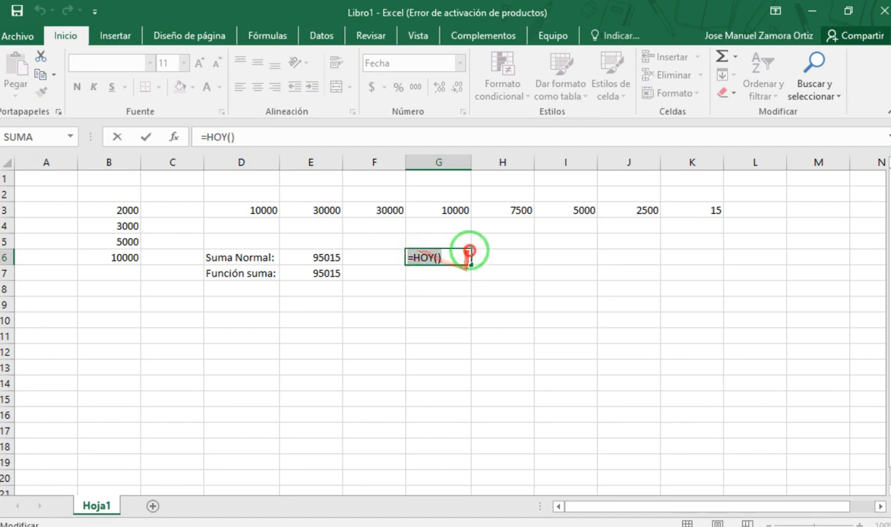
key("Return")
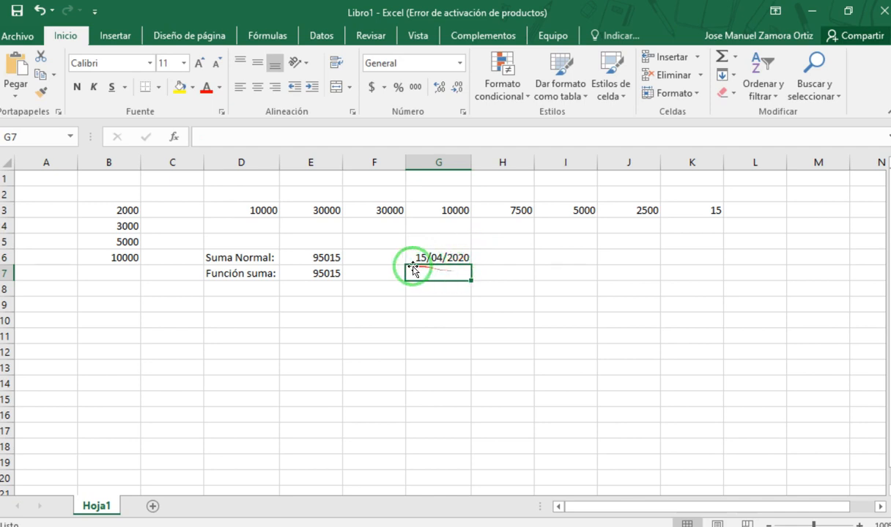
double_click(448, 255)
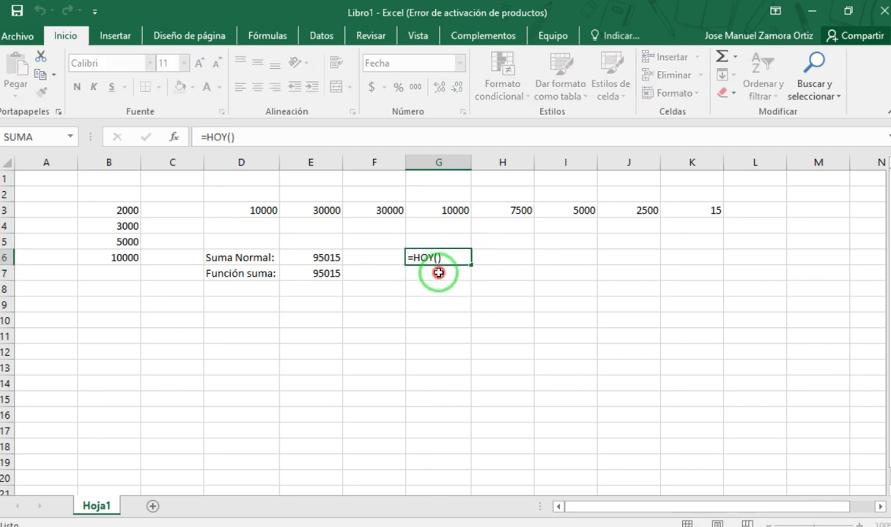
left_click(438, 273)
left_click(439, 258)
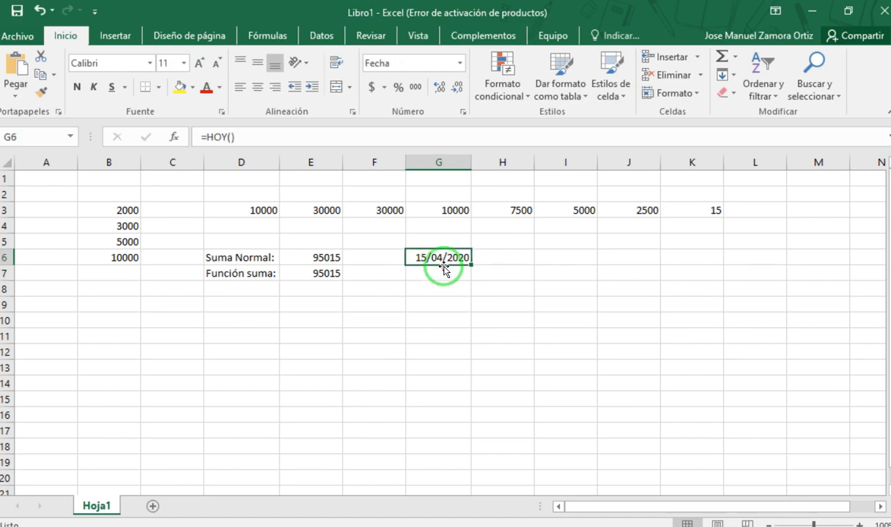
double_click(444, 257)
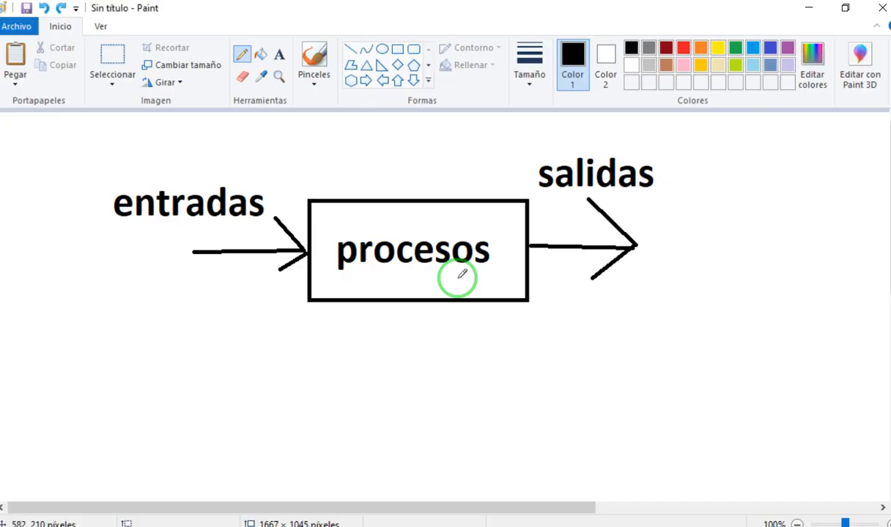
- Switch to Paint and cross out the word "entradas" with several pencil strokes
left_click_drag(211, 208, 222, 217)
left_click_drag(241, 167, 159, 241)
left_click_drag(167, 176, 240, 232)
left_click_drag(244, 168, 160, 221)
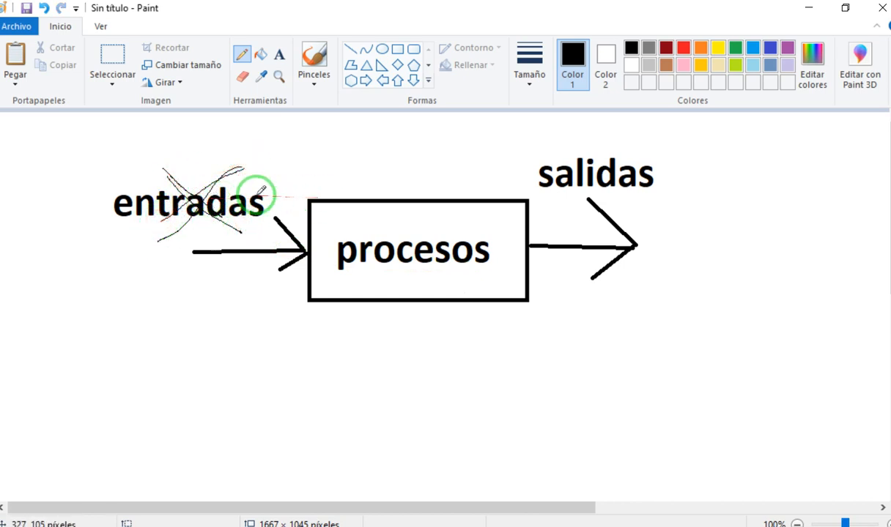
left_click_drag(170, 152, 242, 233)
left_click_drag(248, 170, 154, 258)
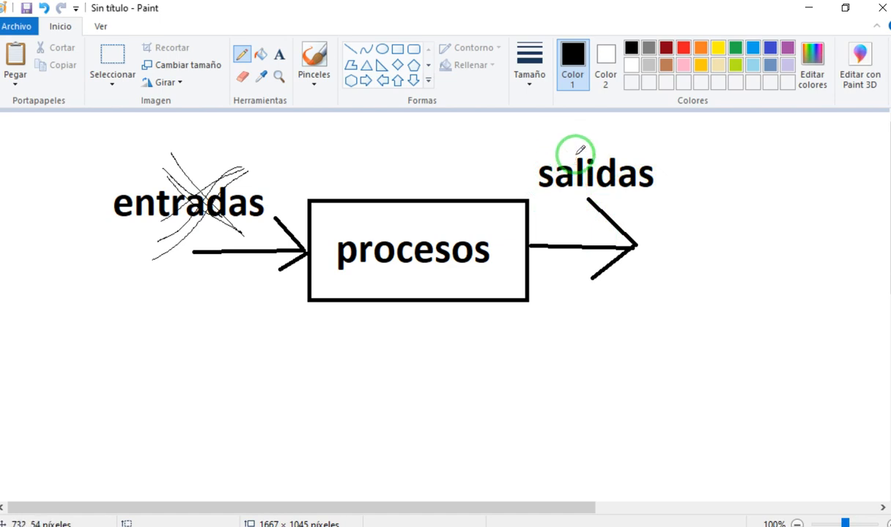
- Sketch small arrows pointing at the top of the "procesos" rectangle and cross out the word "salidas"
mouse_move(403, 177)
left_mouse_down()
mouse_move(407, 205)
mouse_move(426, 190)
left_mouse_up()
left_click_drag(557, 143, 636, 195)
mouse_move(629, 148)
left_mouse_down()
mouse_move(553, 211)
mouse_move(550, 225)
left_mouse_up()
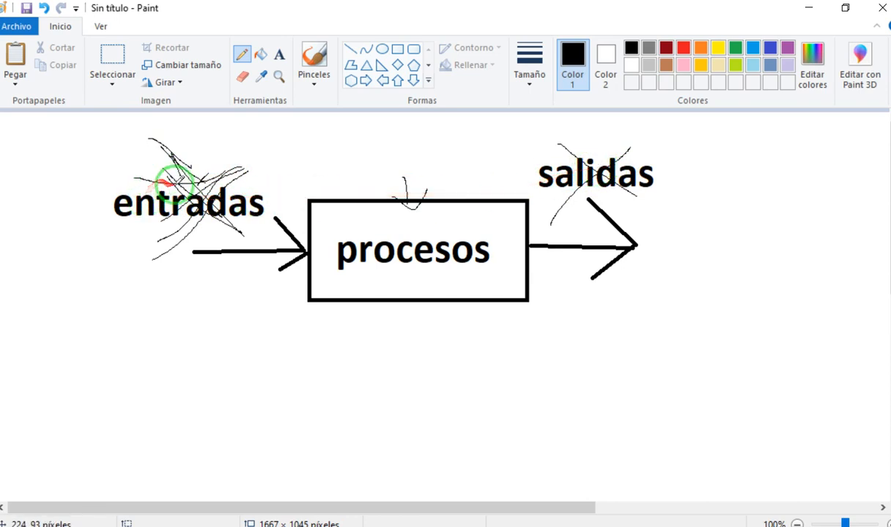
mouse_move(370, 182)
left_mouse_down()
mouse_move(378, 220)
mouse_move(401, 217)
mouse_move(425, 191)
mouse_move(469, 222)
mouse_move(488, 199)
left_mouse_up()
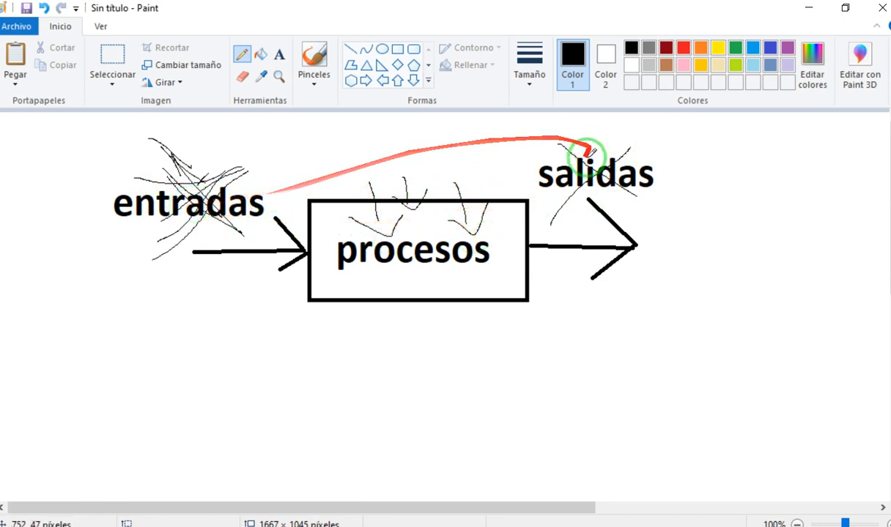
- Draw pencil crosses along the lower edge and upper corners of the "procesos" rectangle
left_click_drag(374, 264, 463, 316)
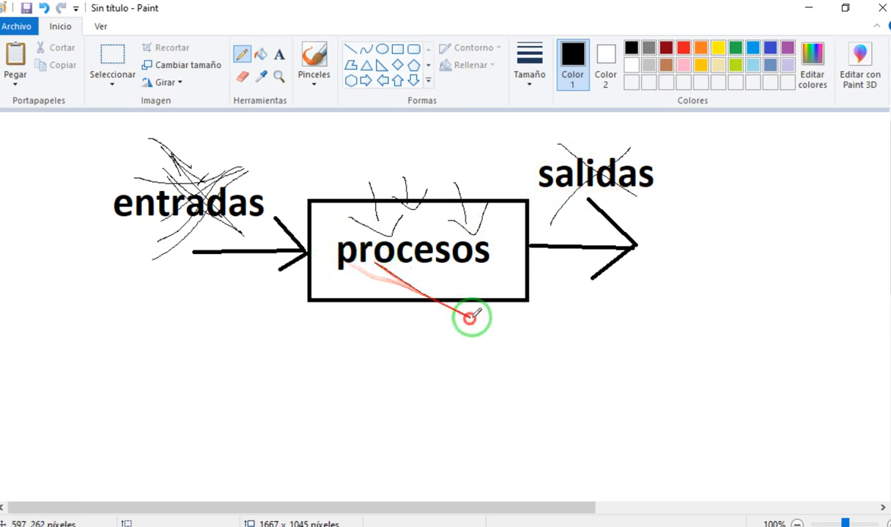
mouse_move(339, 294)
left_mouse_down()
mouse_move(365, 324)
mouse_move(320, 322)
left_mouse_up()
mouse_move(487, 281)
left_mouse_down()
mouse_move(531, 332)
mouse_move(481, 331)
left_mouse_up()
mouse_move(494, 195)
left_mouse_down()
mouse_move(513, 223)
mouse_move(468, 231)
left_mouse_up()
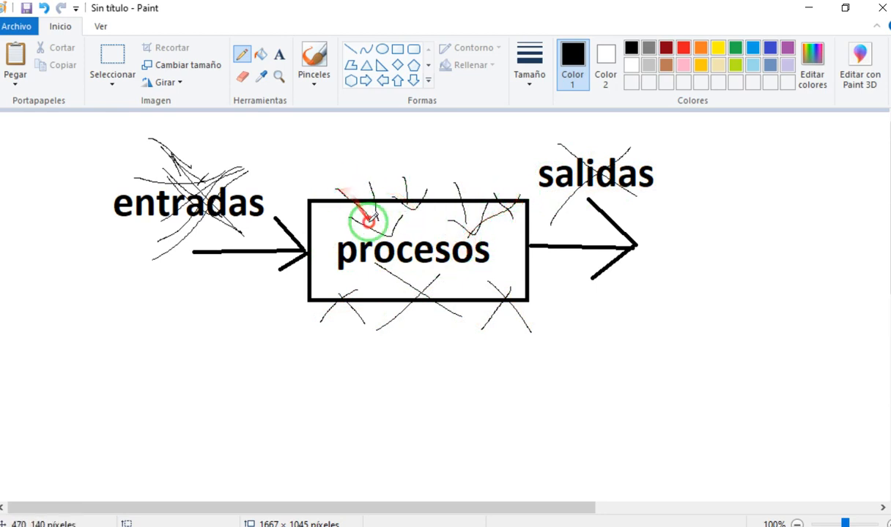
left_click_drag(339, 218, 337, 223)
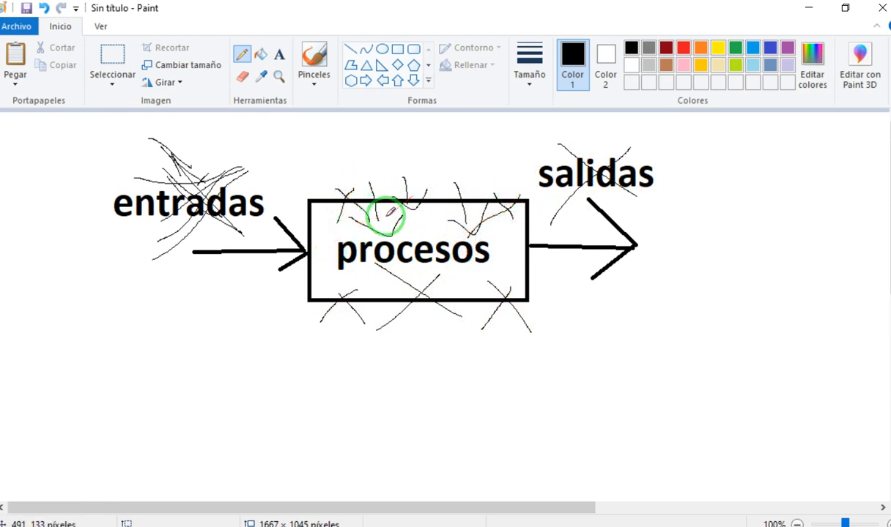
- Undo all the pencil marks drawn over the inputs-processes-outputs diagram
key("ctrl+z")
key("ctrl+z")
key("ctrl+z")
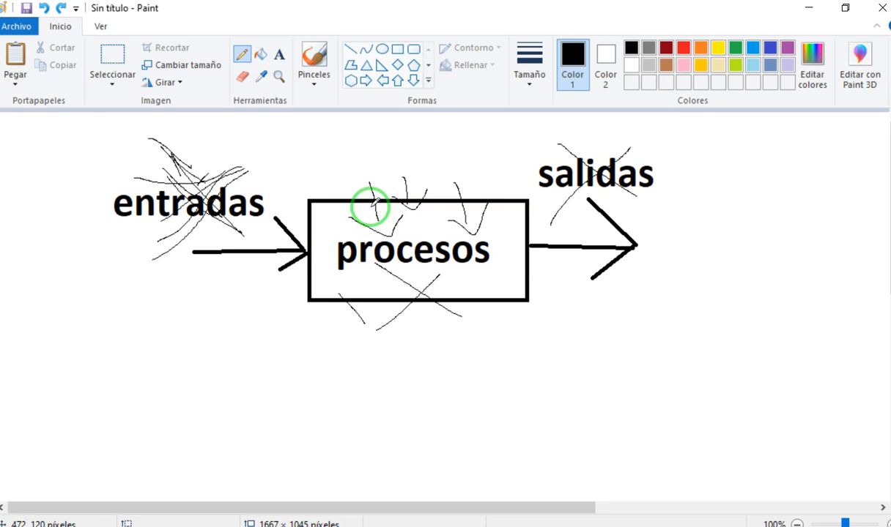
key("ctrl+z")
key("ctrl+z")
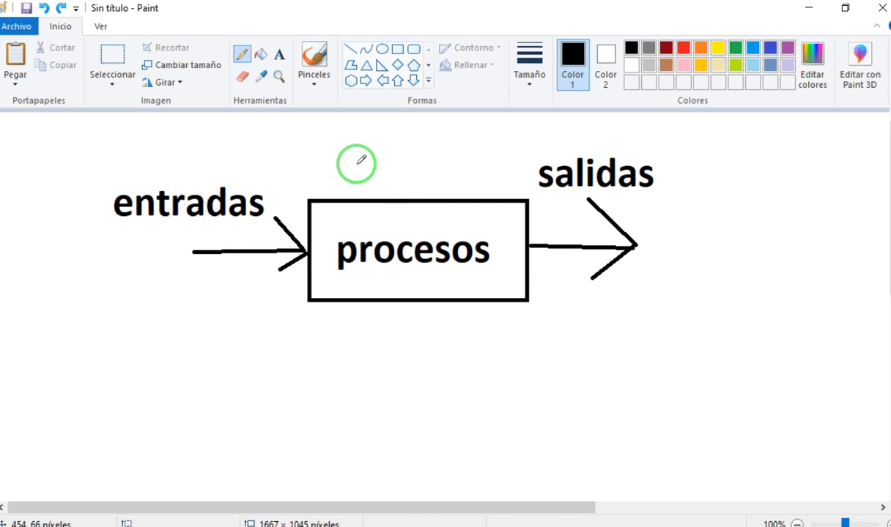
- Sketch small arrows pointing at the rectangle's top edge and a pencil mark around "salidas"
left_click_drag(359, 172, 444, 158)
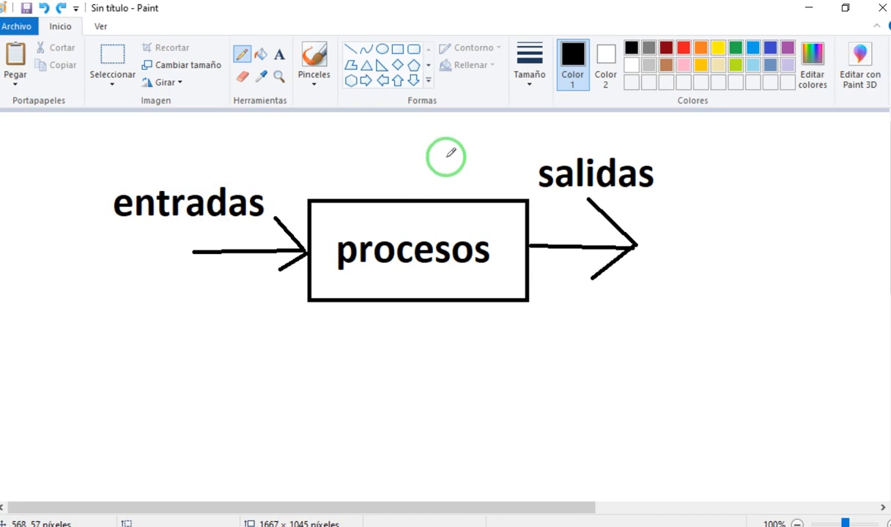
mouse_move(451, 153)
left_mouse_down()
mouse_move(709, 80)
mouse_move(705, 135)
left_mouse_up()
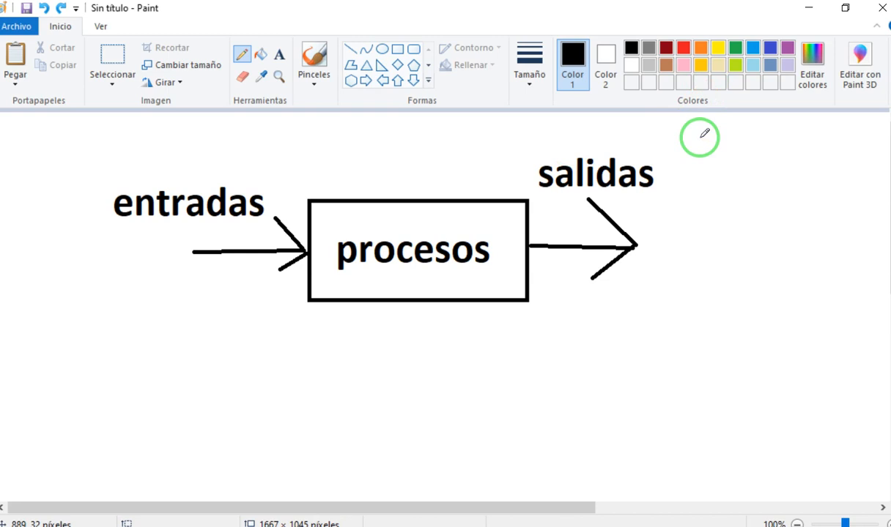
mouse_move(637, 153)
left_mouse_down()
mouse_move(537, 178)
mouse_move(132, 171)
left_mouse_up()
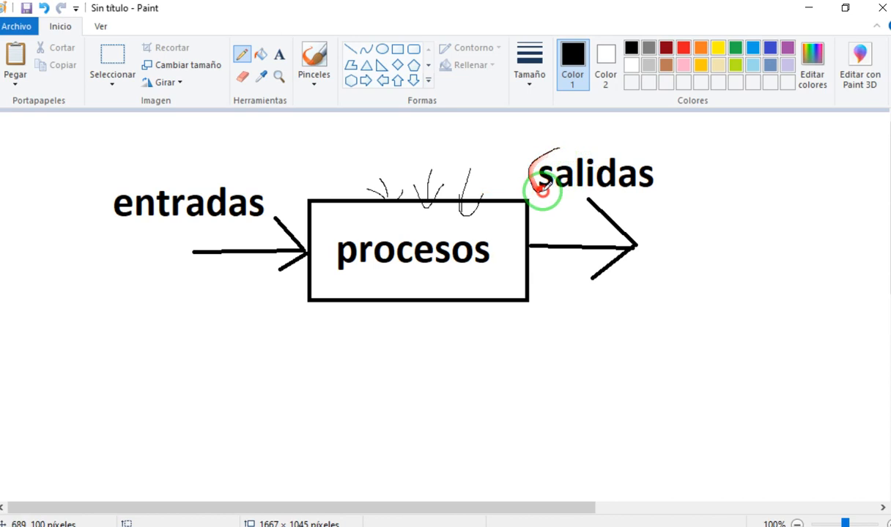
mouse_move(665, 189)
left_mouse_down()
mouse_move(575, 150)
mouse_move(535, 145)
left_mouse_up()
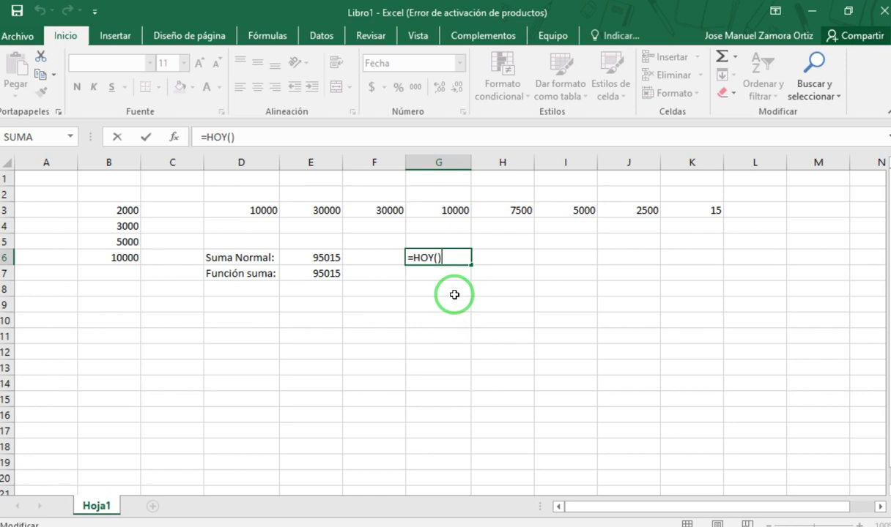
- Switch to Excel, confirm the HOY formula in G6 and reopen it to examine the function name
key("Return")
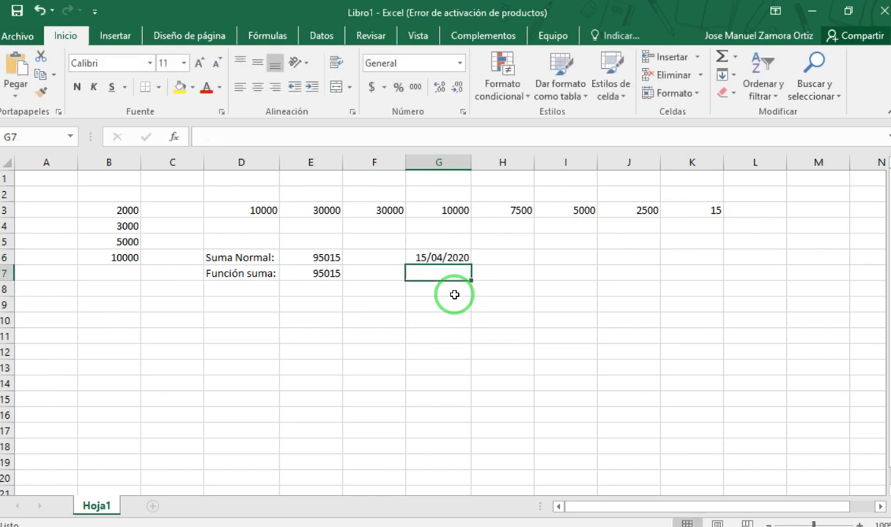
left_click(418, 258)
double_click(419, 258)
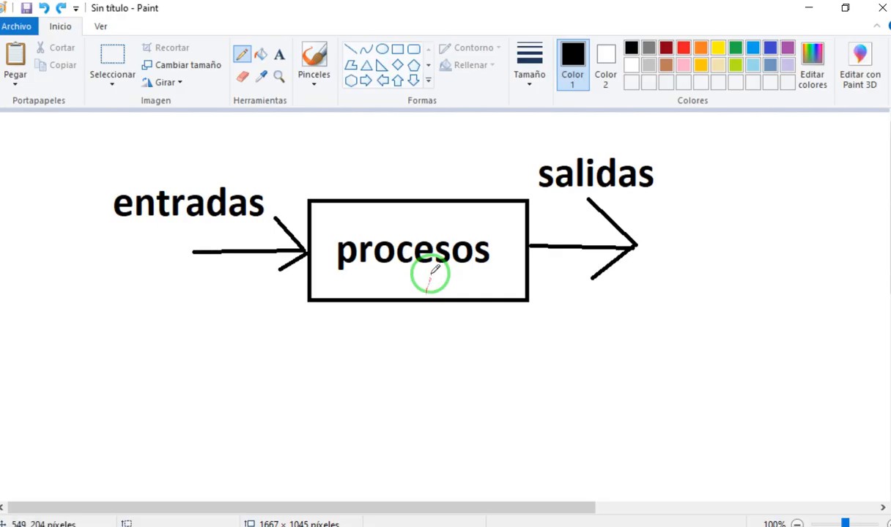
- Switch to Paint and handwrite "Nombre" with the Pencil below the word "procesos" inside the rectangle
mouse_move(362, 292)
left_mouse_down()
mouse_move(365, 284)
mouse_move(374, 295)
mouse_move(437, 282)
mouse_move(465, 290)
mouse_move(491, 272)
mouse_move(486, 294)
left_mouse_up()
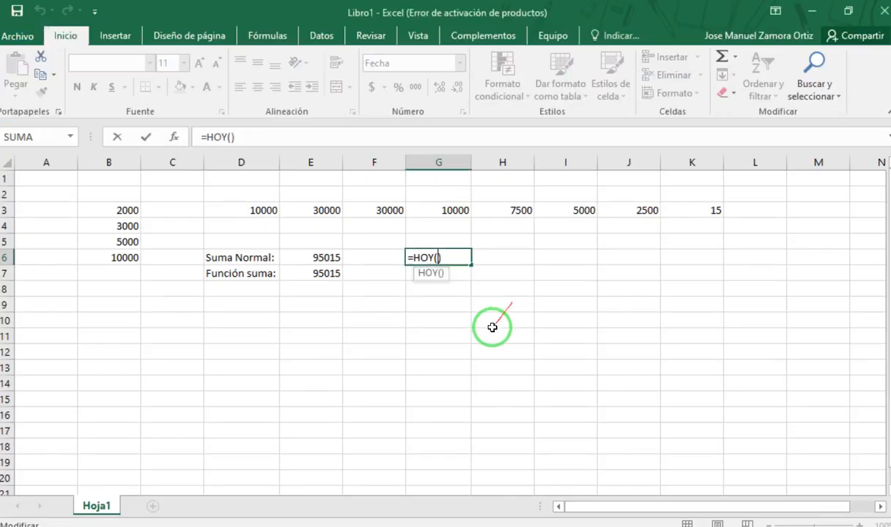
- Switch to Excel and reopen the formulas in G6 and E7 to examine their function names and parentheses
key("Escape")
double_click(430, 257)
left_click_drag(434, 261, 427, 262)
key("Escape")
left_click(322, 273)
double_click(322, 273)
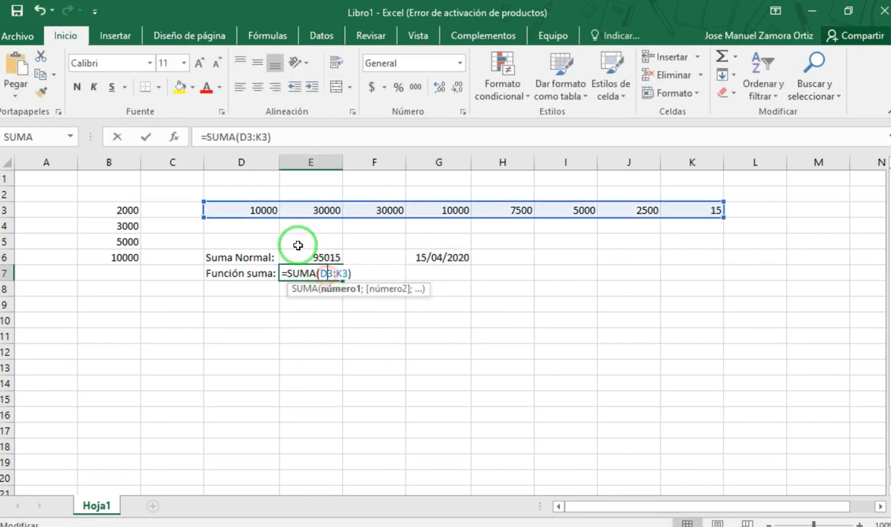
left_click(236, 137)
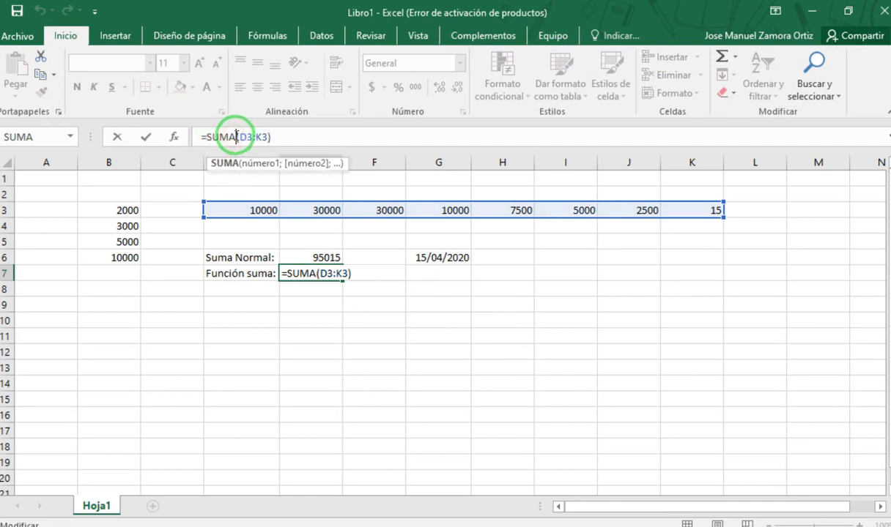
- Reopen the HOY formula in G6 to examine its empty parentheses, leaving the formula as it is
key("Escape")
double_click(438, 256)
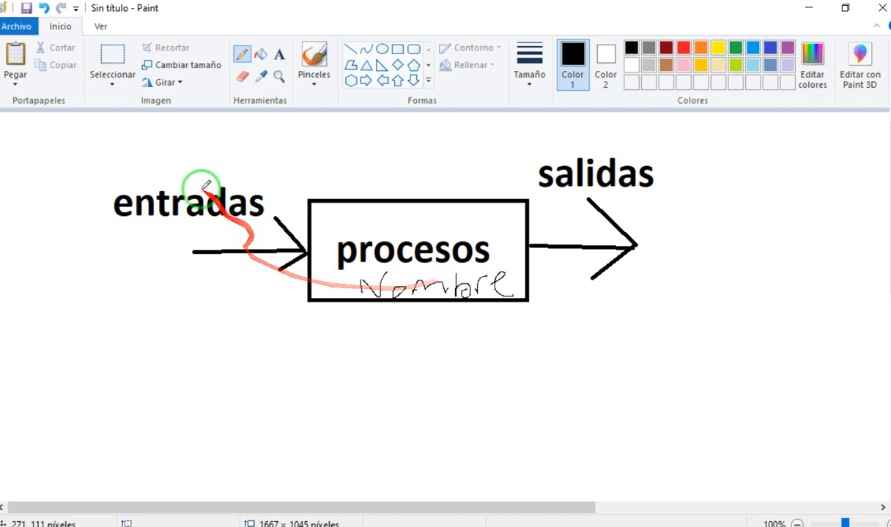
mouse_move(157, 164)
left_mouse_down()
mouse_move(168, 177)
mouse_move(145, 182)
mouse_move(131, 223)
mouse_move(285, 189)
mouse_move(136, 175)
mouse_move(135, 186)
left_mouse_up()
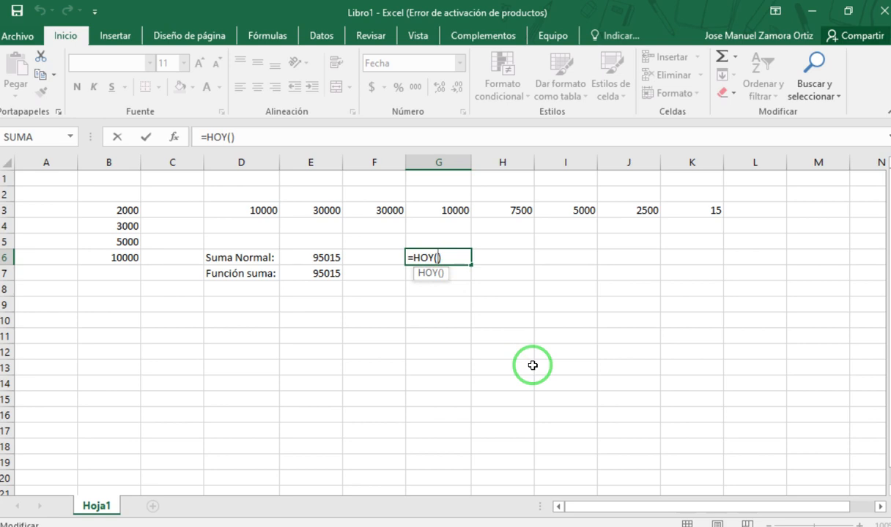
key("ctrl+Return")
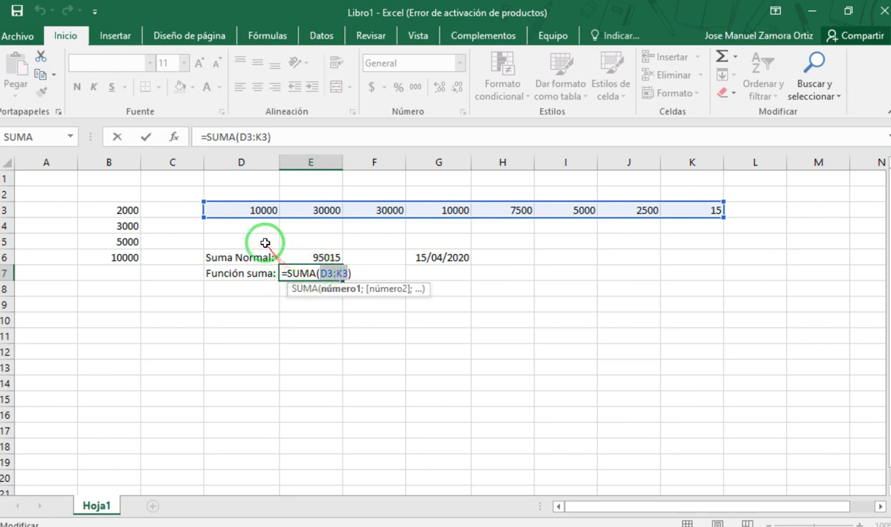
- Compare the cell-by-cell addition in E6 with the SUMA range in E7, checking both against the row 3 values
key("ctrl+Return")
left_click(242, 211)
left_click(290, 210)
left_click(395, 211)
left_click(452, 210)
left_click(335, 268)
left_click(331, 262)
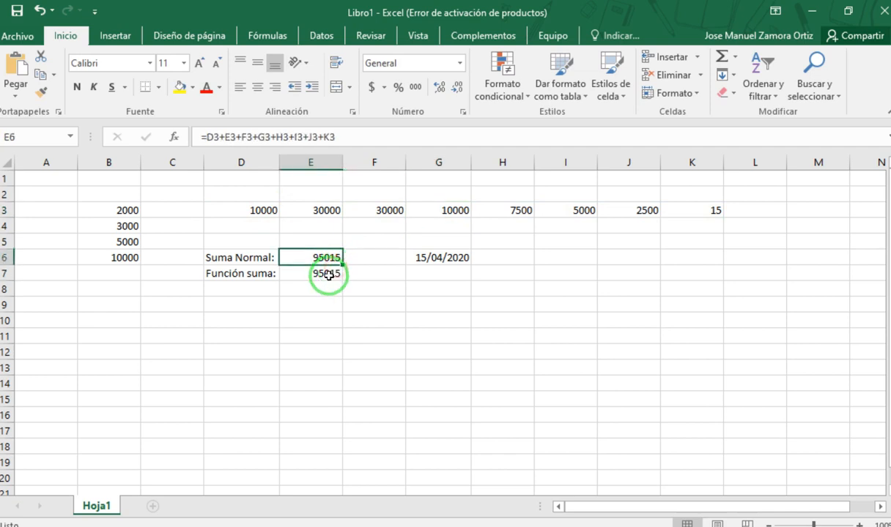
double_click(324, 273)
left_click_drag(239, 213, 681, 209)
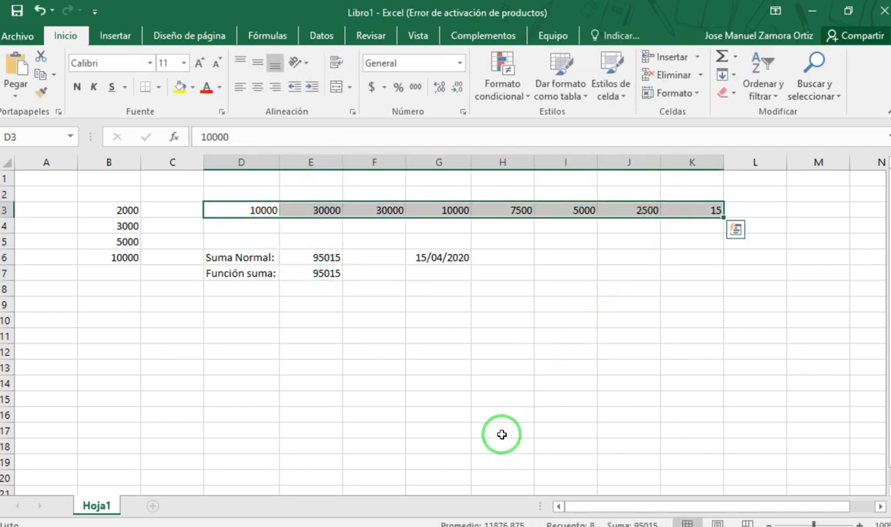
left_click(234, 296)
double_click(322, 273)
key("Escape")
- Enter scattered sample numbers: 13 in D10, 22 in E11 and 44 in G12
left_click(256, 323)
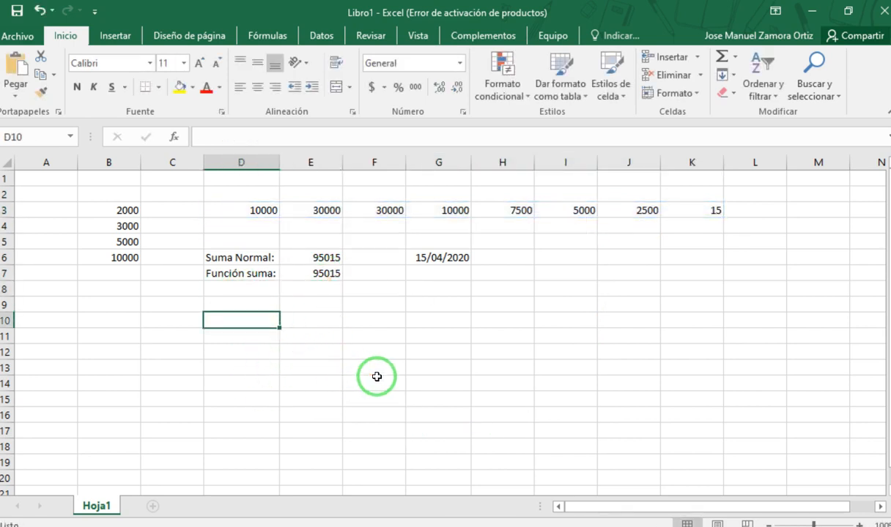
type("13")
key("Return")
key("Right")
type("2")
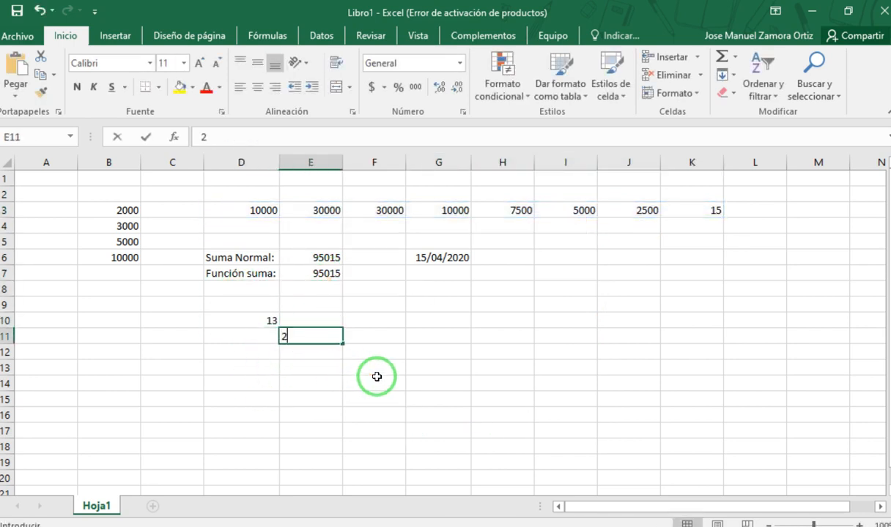
type("2")
key("Right")
key("Down")
key("Right")
type("4")
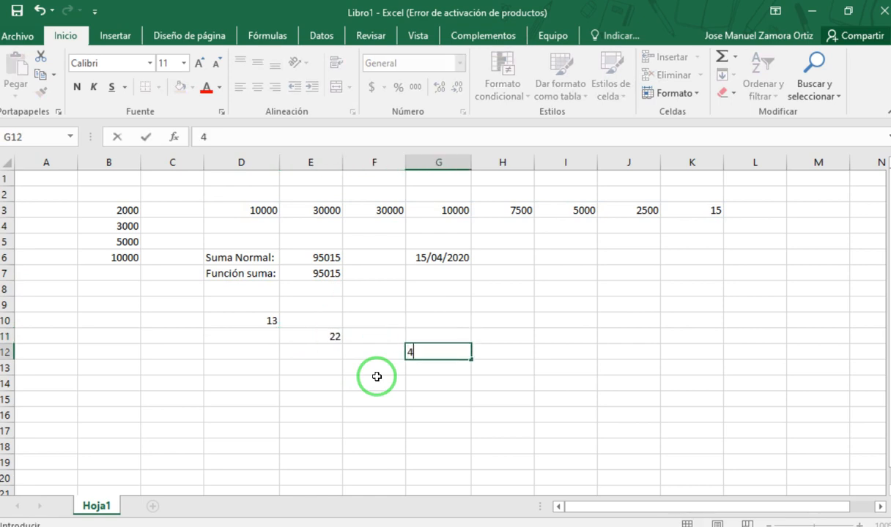
type("4")
key("Return")
- Add more scattered sample numbers: 14 in H13, 15 in G15 and 16 in E16
key("Right")
type("14")
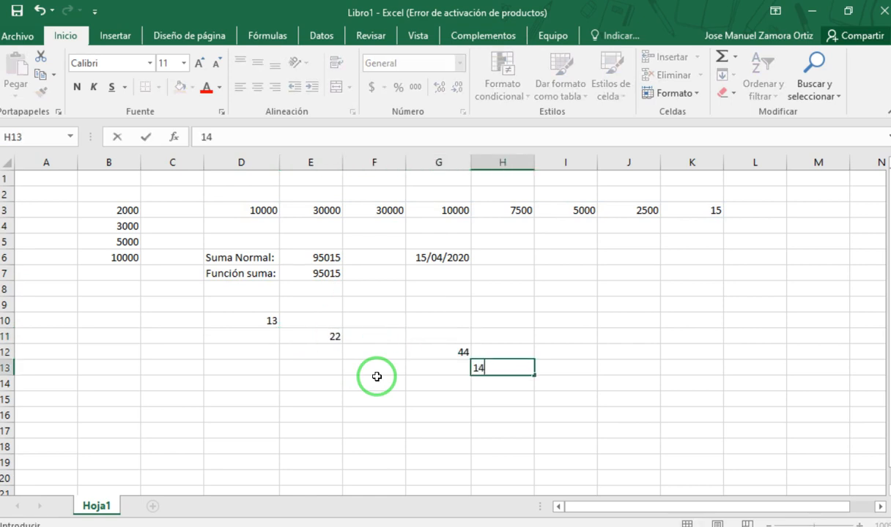
key("Return")
key("Left")
key("Down")
type("15")
key("Left")
key("Left")
key("Down")
type("16")
key("Return")
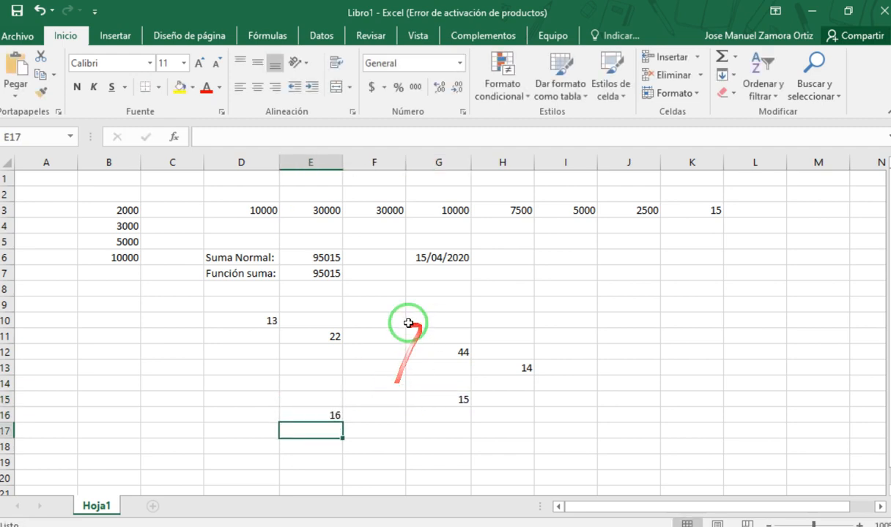
- Label cell J8 "Suma:" and start a SUMA formula in K8
left_click(615, 296)
type("Suma:")
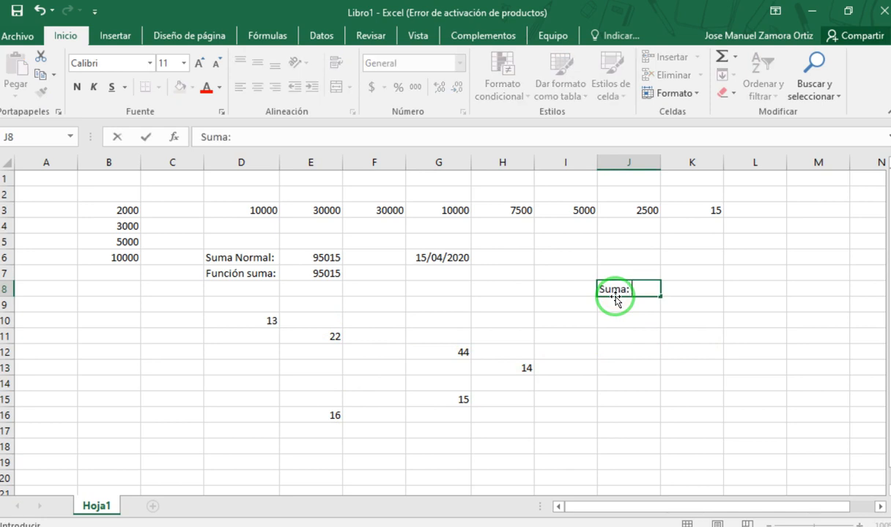
key("Tab")
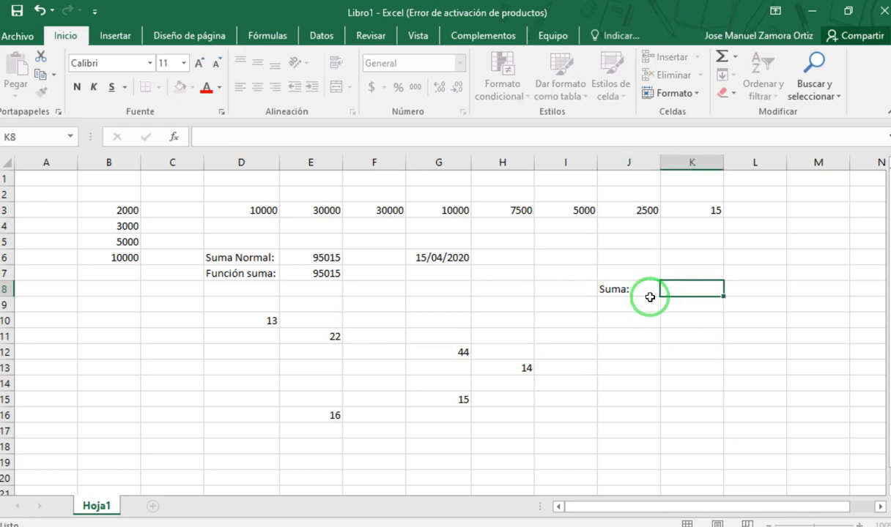
type("=suma")
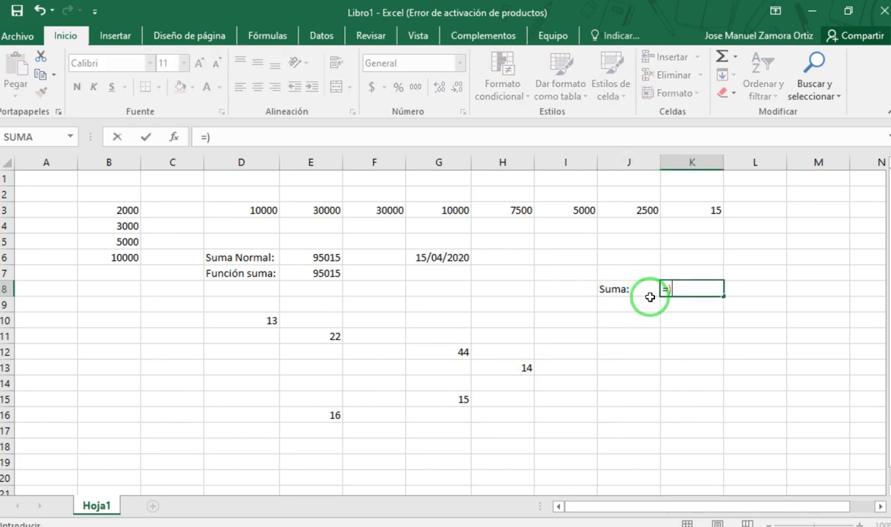
key("Tab")
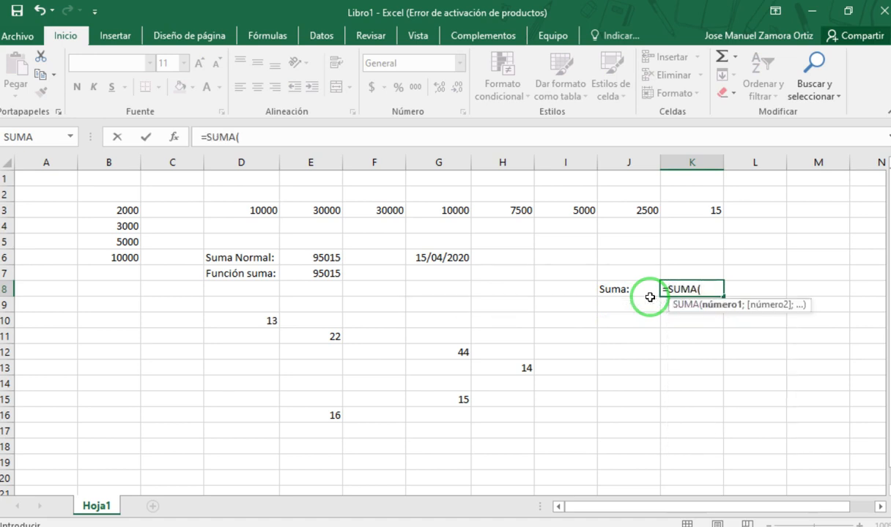
- Try to pick D10, E11, E16, G15, G12 and H13 in turn as SUMA arguments without separators
left_click(268, 322)
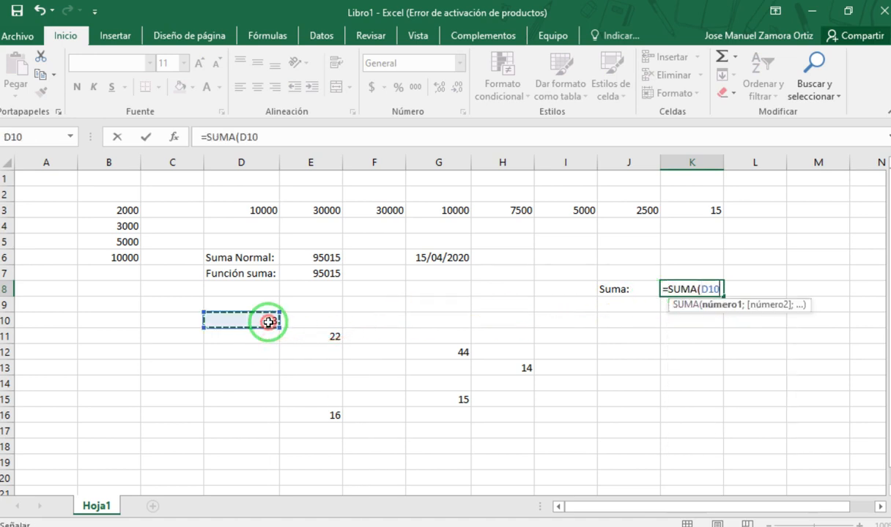
left_click(331, 337)
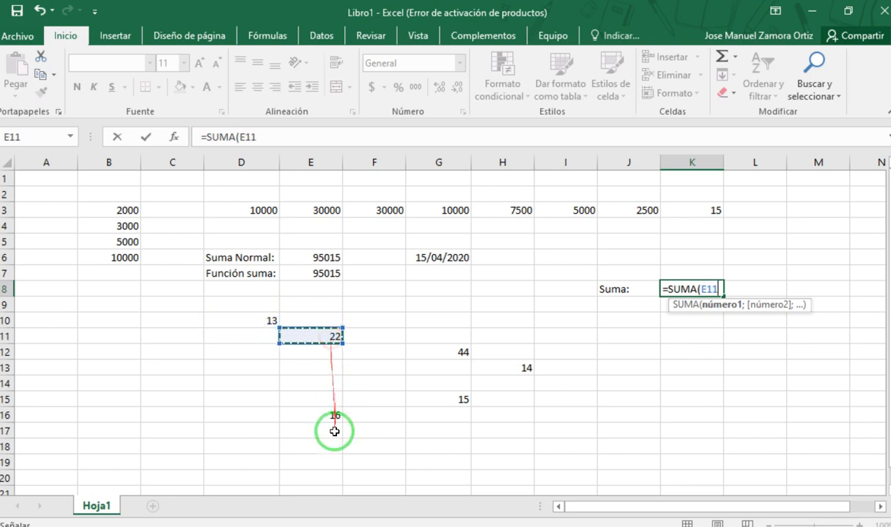
left_click(334, 416)
left_click(463, 399)
left_click(469, 356)
left_click(525, 370)
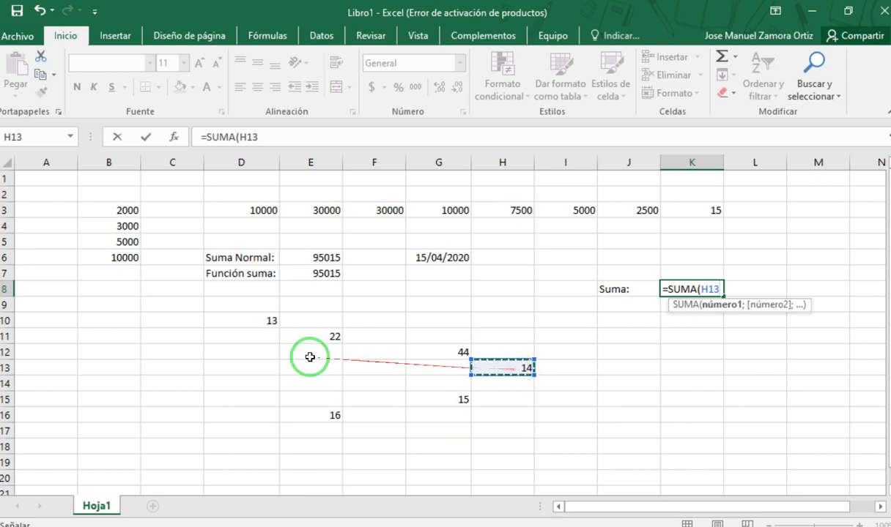
- Complete the K8 formula with semicolon-separated cells as =SUMA(D10;E11;E16;G12;G15;H13)
left_click(271, 319)
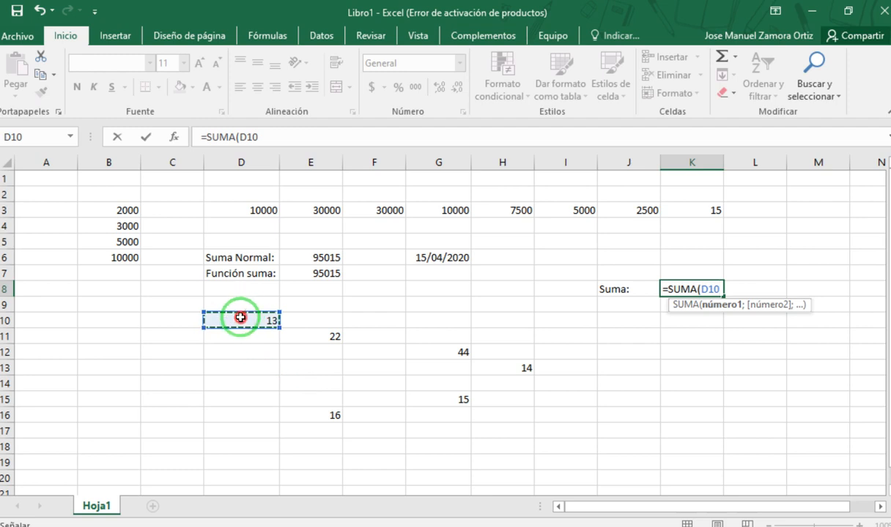
type(";")
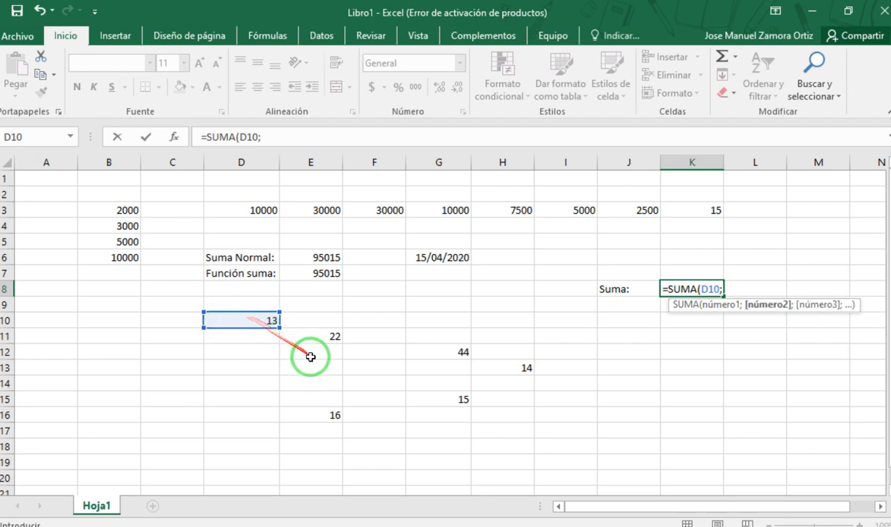
left_click(333, 336)
type(";")
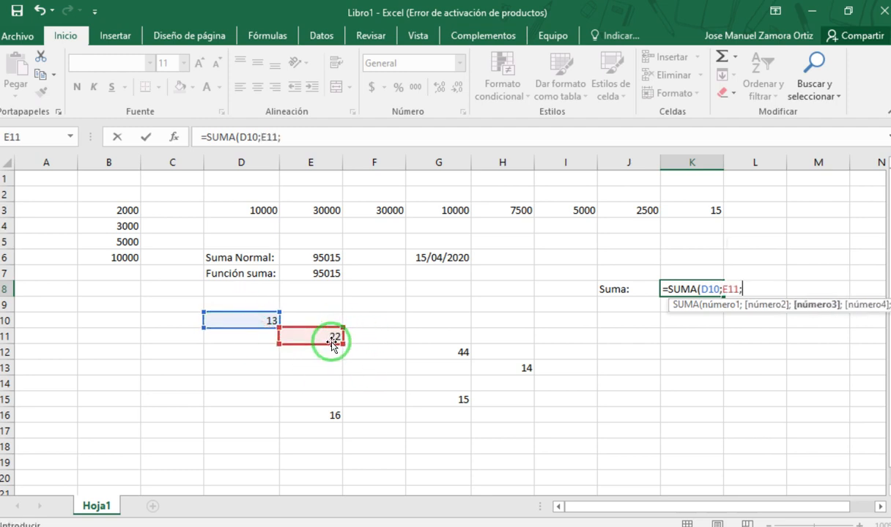
left_click(332, 416)
type(";")
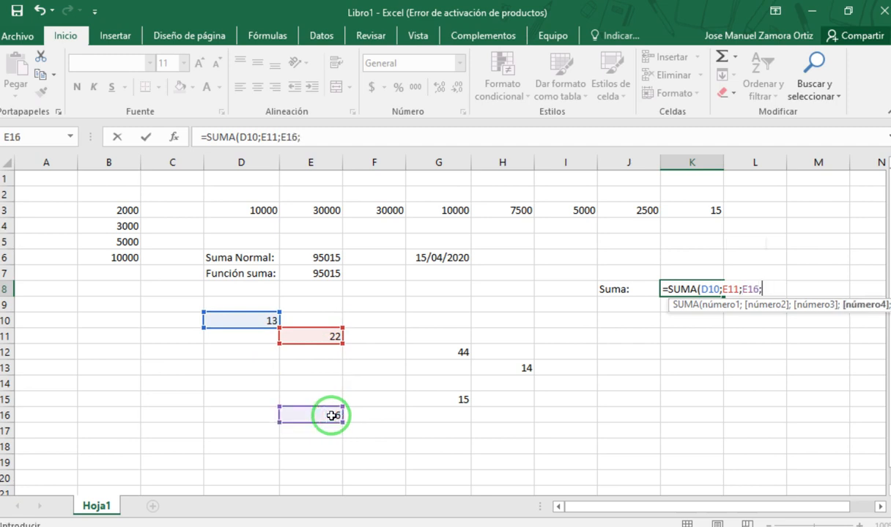
left_click(455, 353)
type(";")
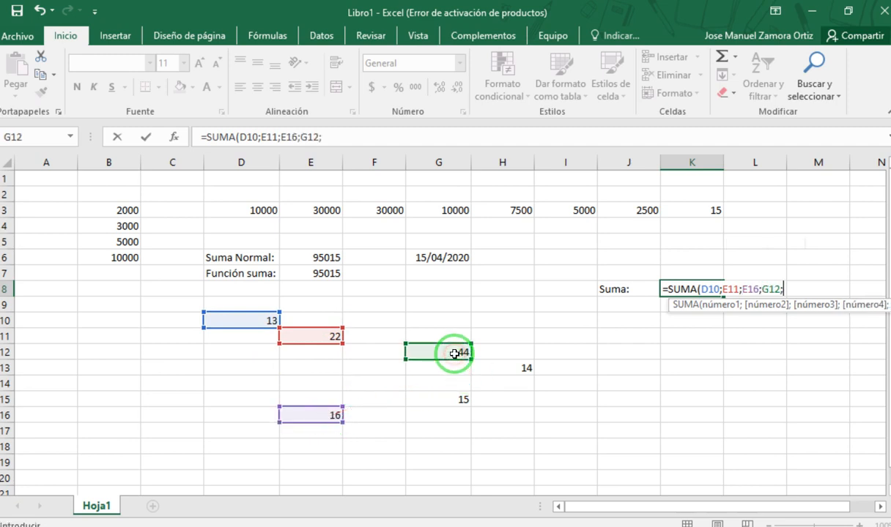
left_click(461, 401)
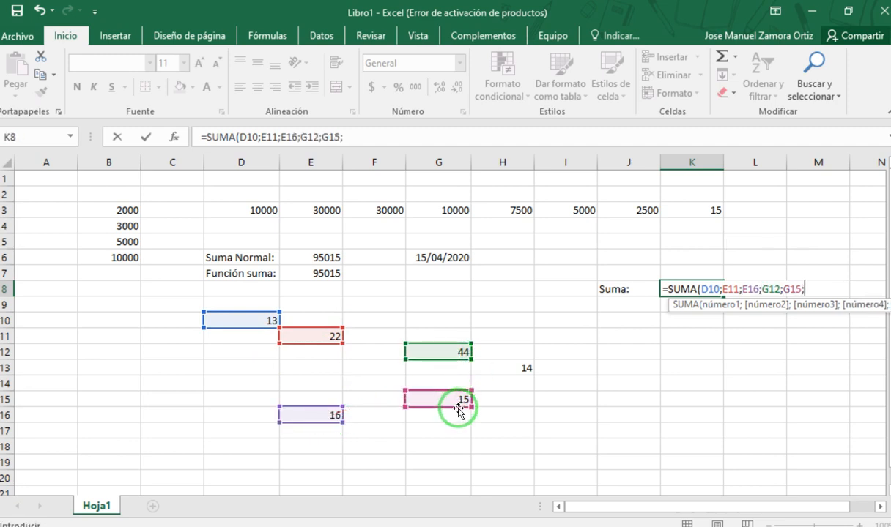
type(";")
left_click(525, 366)
type(";")
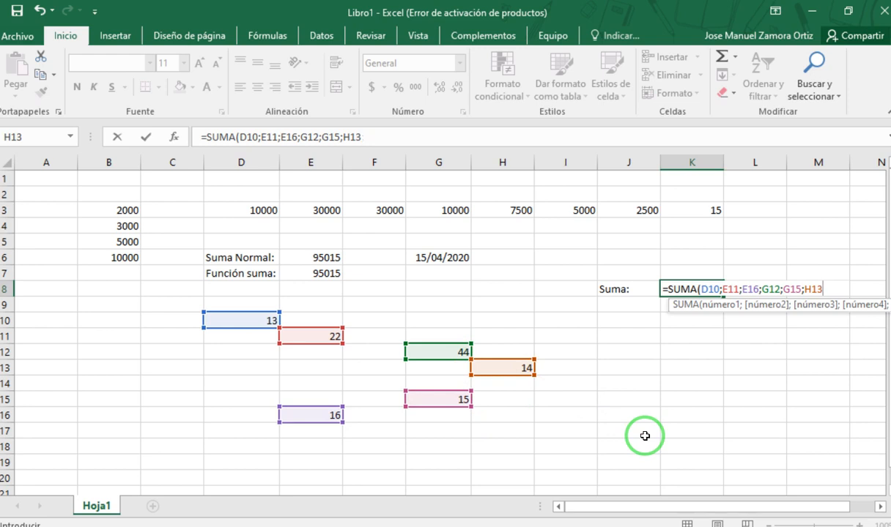
key("Return")
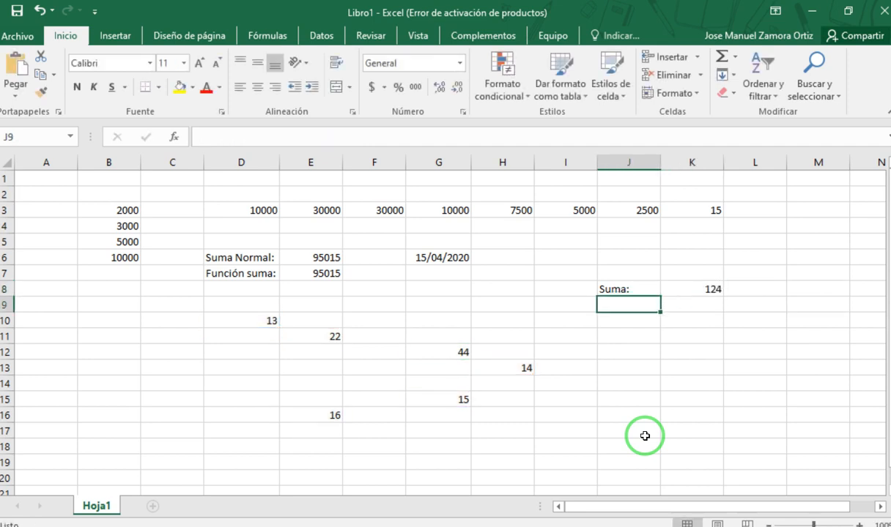
- Reopen the SUMA formula in K8 to examine its separate arguments, and check the scattered cells they refer to
double_click(692, 288)
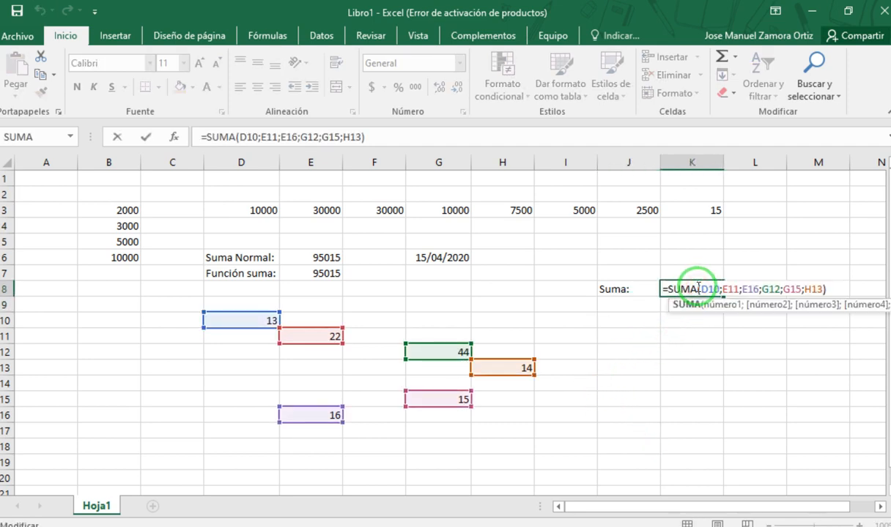
key("Escape")
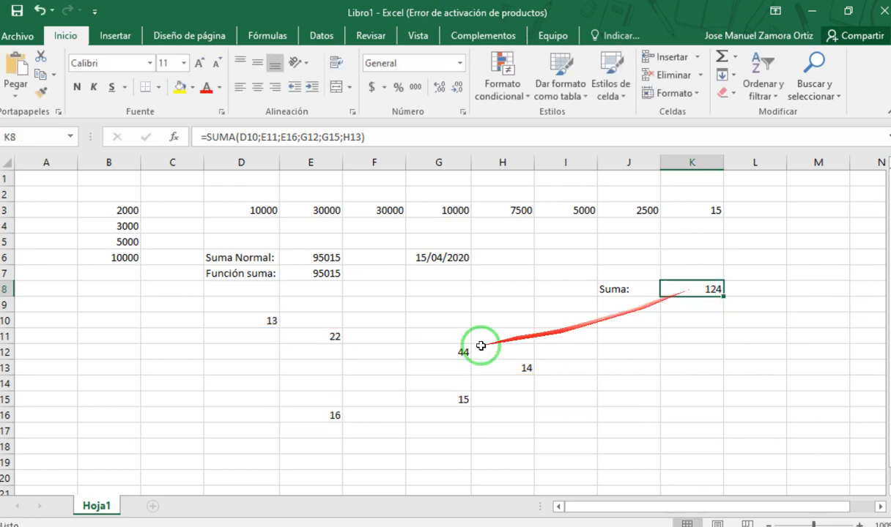
double_click(694, 289)
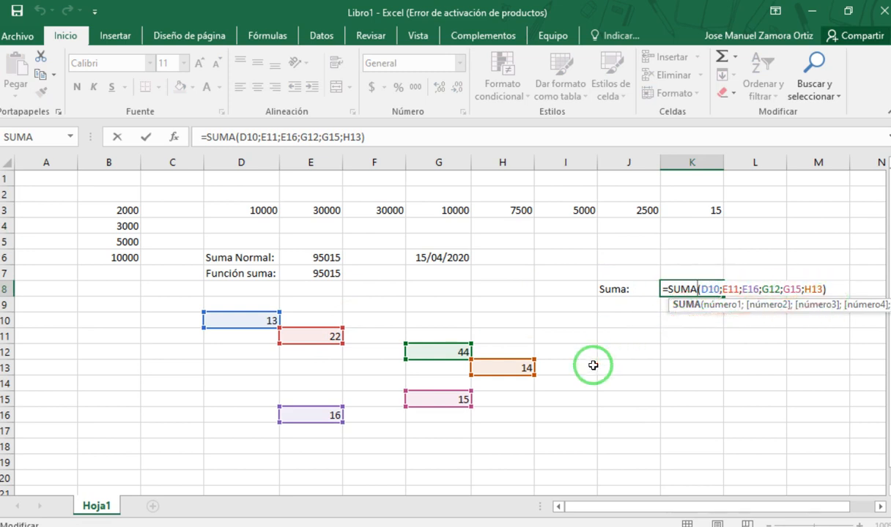
left_click_drag(576, 411, 133, 302)
left_click(674, 367)
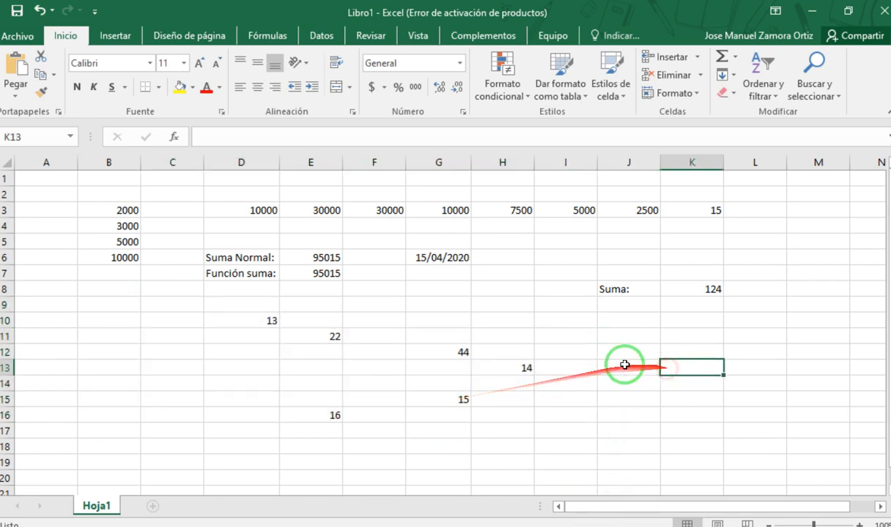
left_click(271, 323)
left_click(333, 414)
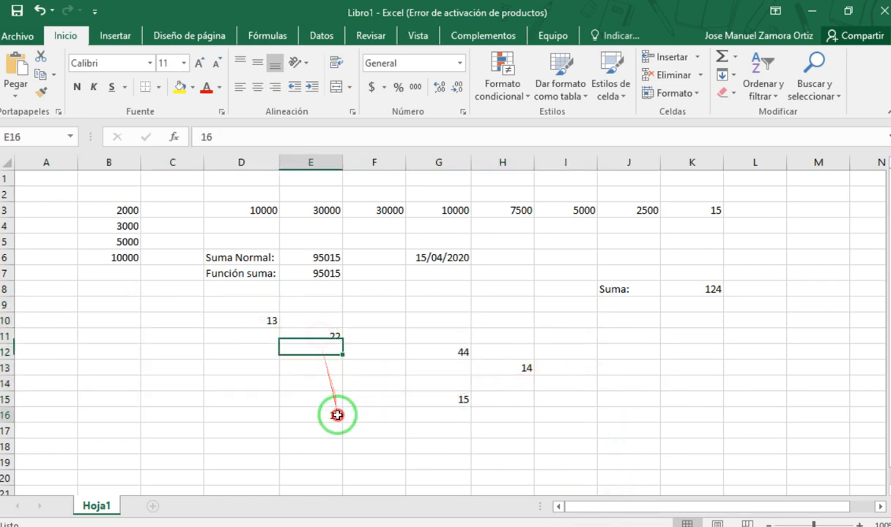
left_click(422, 364)
left_click(465, 350)
left_click(468, 400)
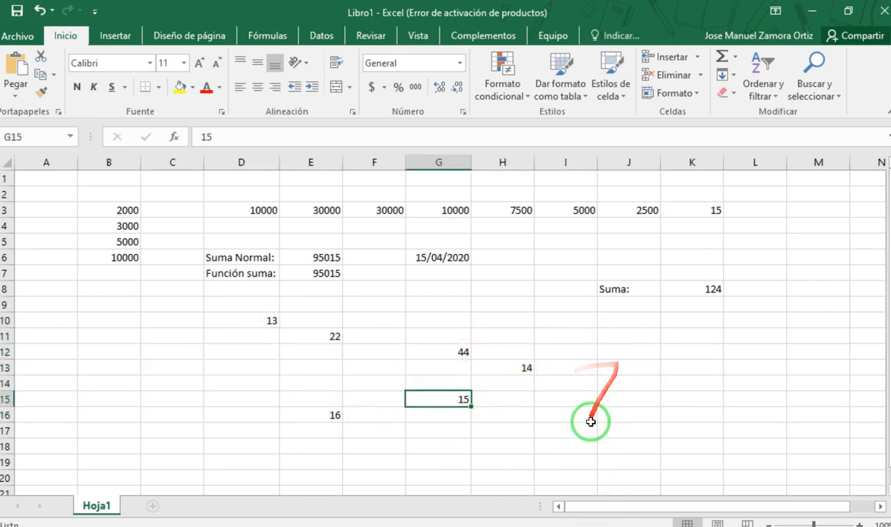
- Clear the scattered sample numbers in rows 10 to 16 and the "Suma:" label and formula in J8:K8
left_click_drag(588, 418, 479, 378)
left_click(649, 415)
left_click_drag(649, 415, 207, 328)
key("Delete")
left_click(697, 315)
left_click_drag(729, 290, 572, 288)
key("Delete")
left_click(220, 350)
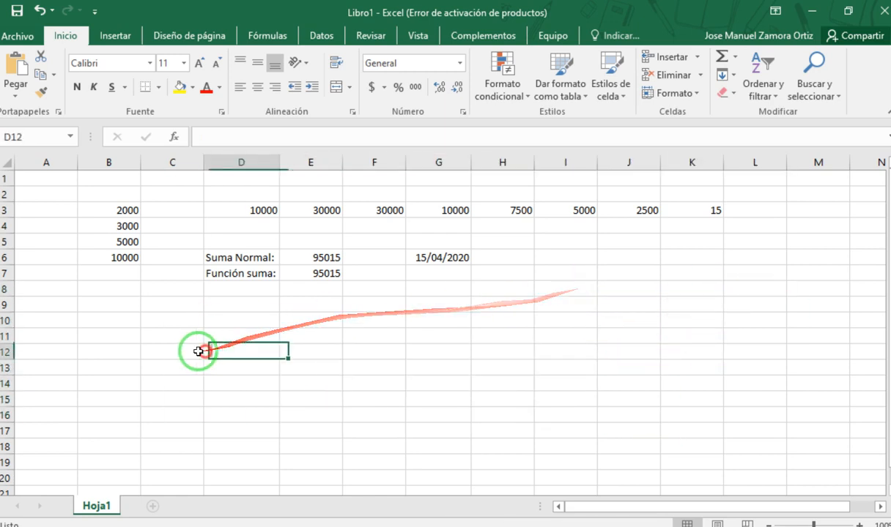
left_click(97, 320)
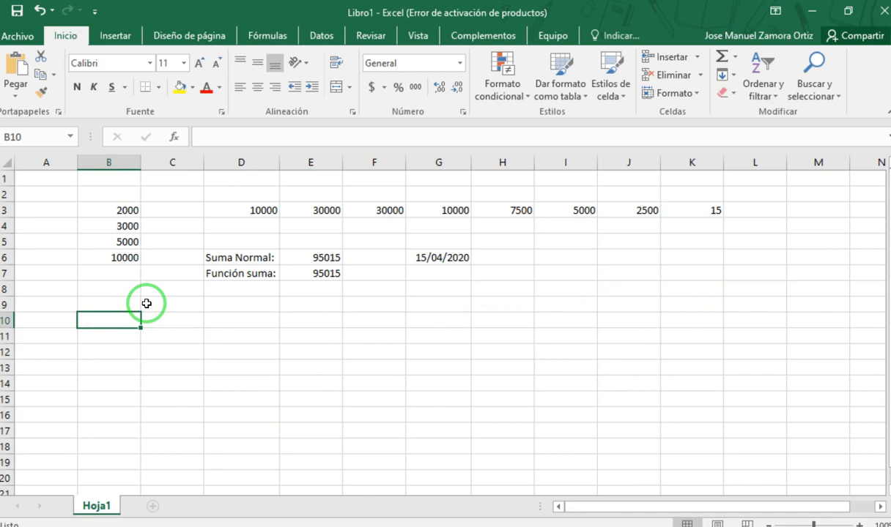
- Replace the formula in B6 with the number 10000, and highlight the ranges B3:B6 and D3:K3
left_click(147, 303)
left_click(123, 259)
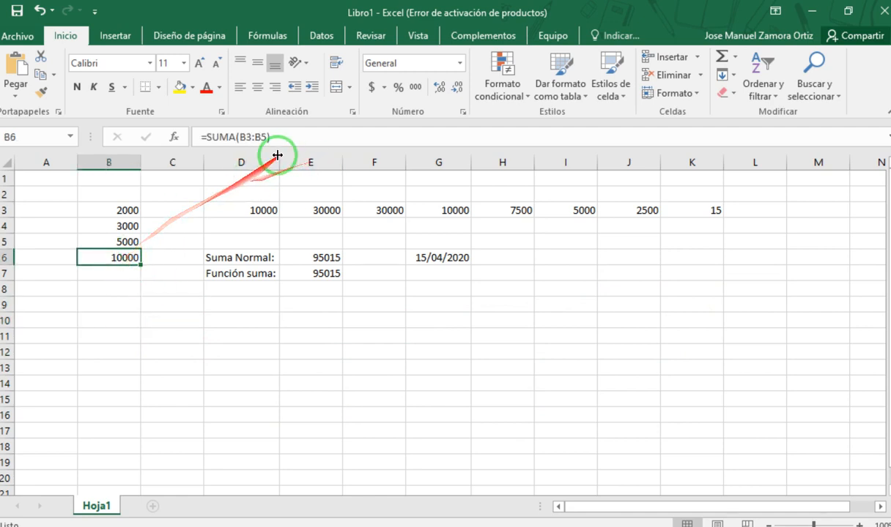
type("10000")
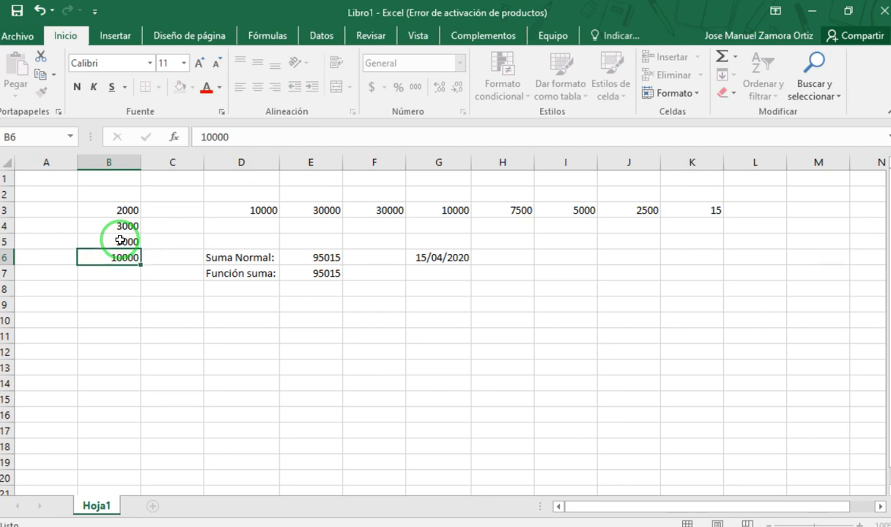
left_click(129, 269)
left_click_drag(115, 209, 123, 258)
left_click_drag(273, 209, 701, 211)
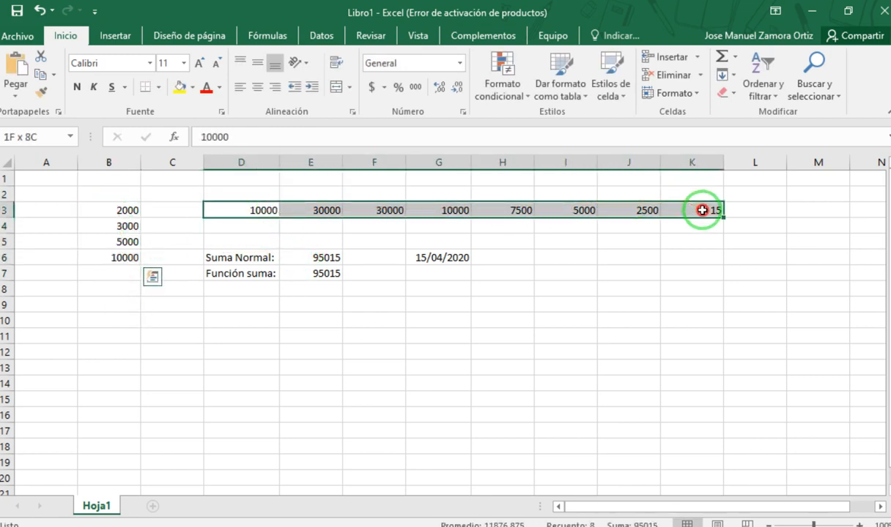
left_click(94, 304)
left_click(118, 331)
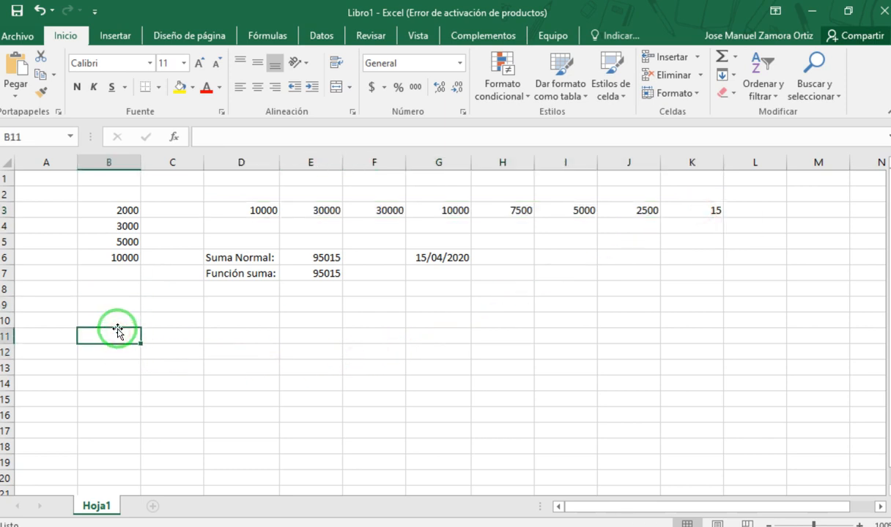
type("=syma")
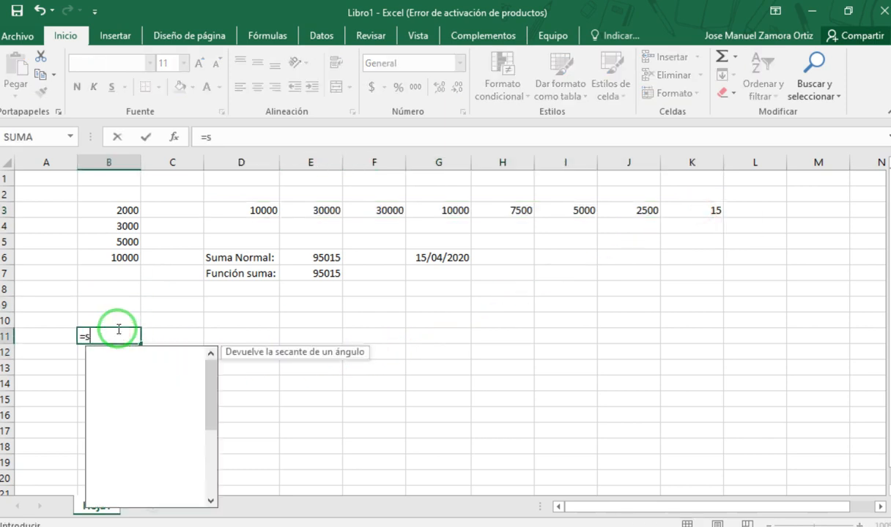
key("BackSpace")
key("BackSpace")
key("BackSpace")
type("u")
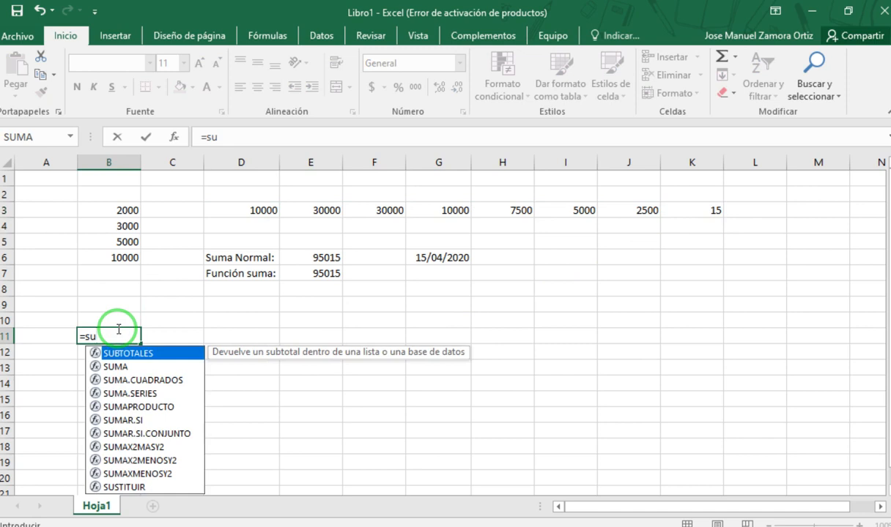
type("ma(")
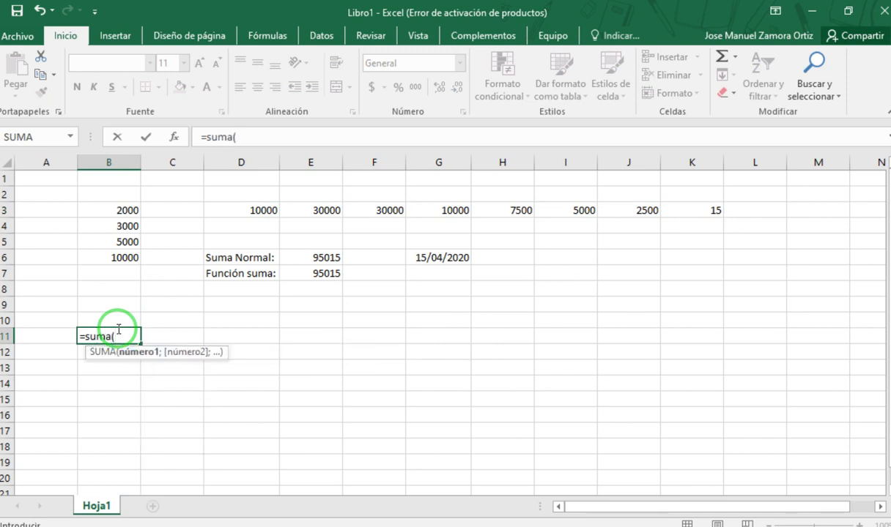
left_click_drag(124, 210, 118, 254)
type(";")
mouse_move(249, 214)
left_mouse_down()
mouse_move(252, 205)
mouse_move(350, 218)
mouse_move(298, 205)
mouse_move(262, 212)
left_mouse_up()
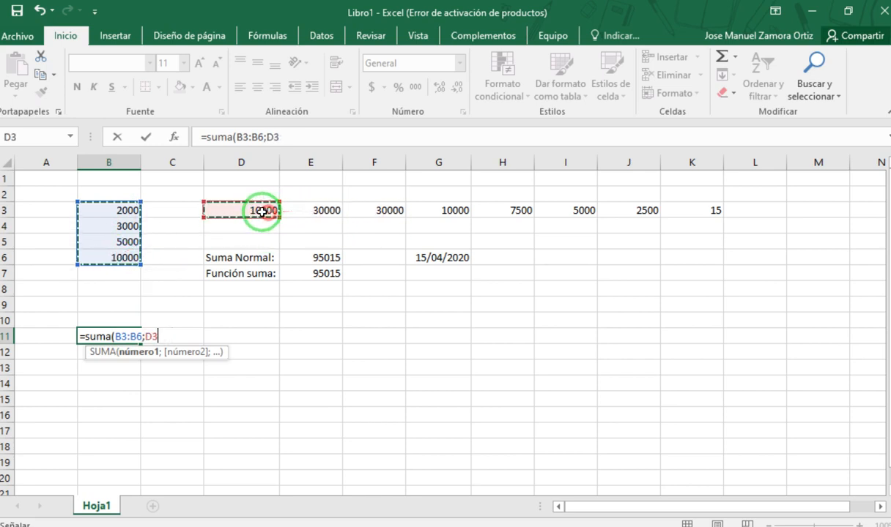
key("Escape")
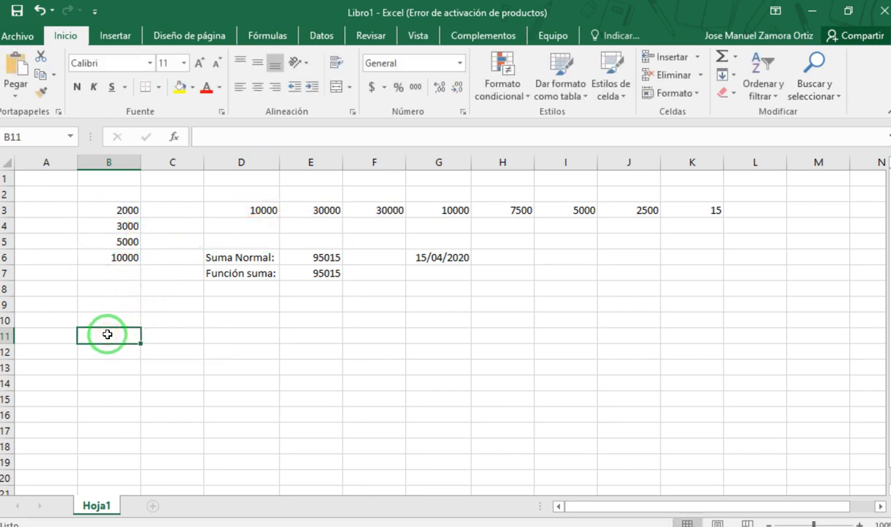
- Sum both ranges in B11 with =SUMA(B3:B6;D3:K3) and check the resulting formula
type("=suma")
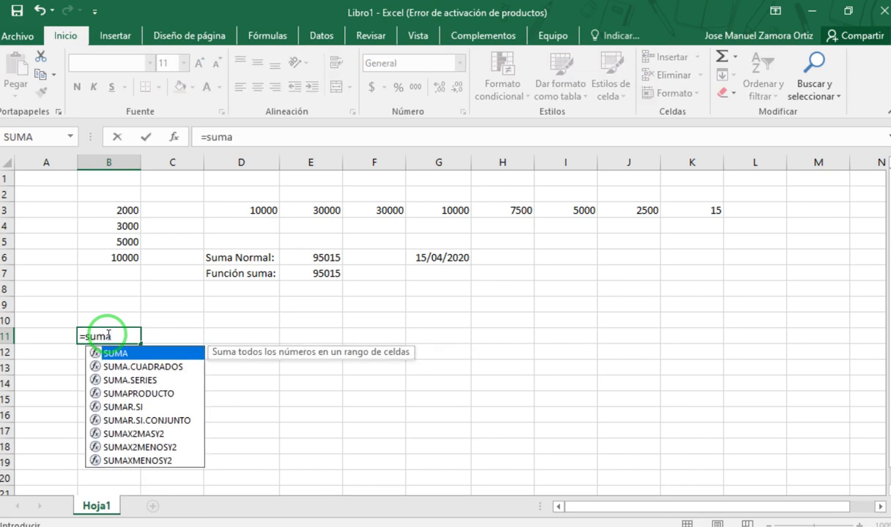
type("()")
key("BackSpace")
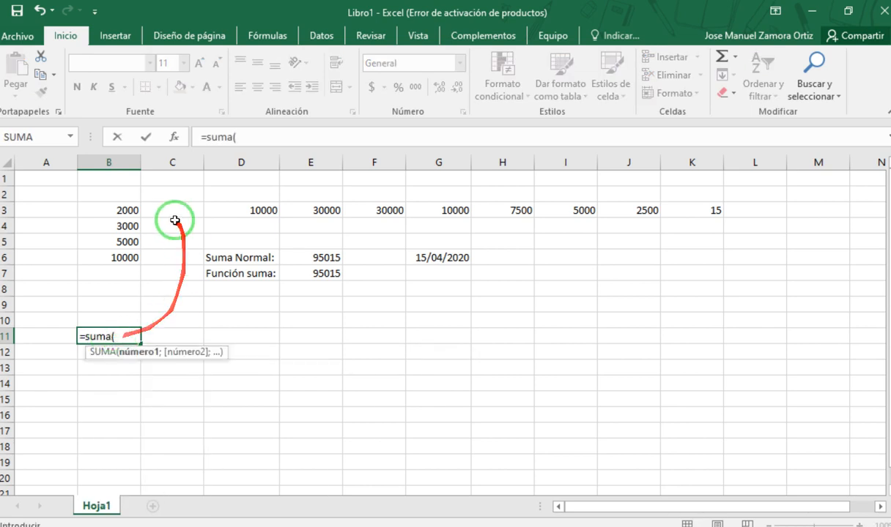
left_click_drag(127, 210, 127, 258)
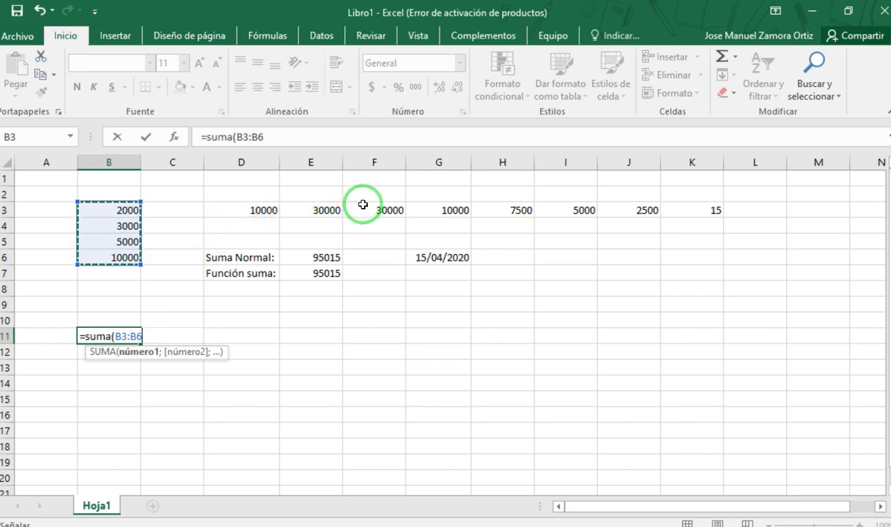
type(";")
left_click_drag(256, 207, 694, 206)
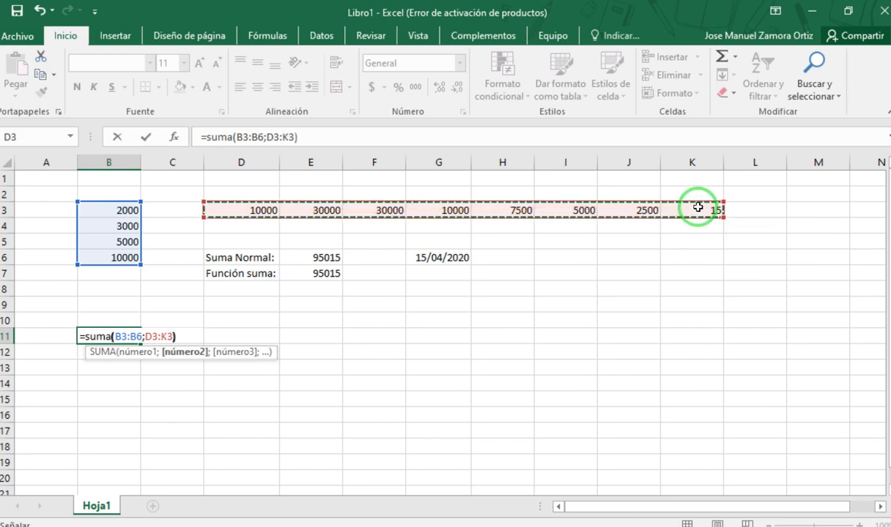
key("Return")
left_click(311, 382)
left_click(120, 331)
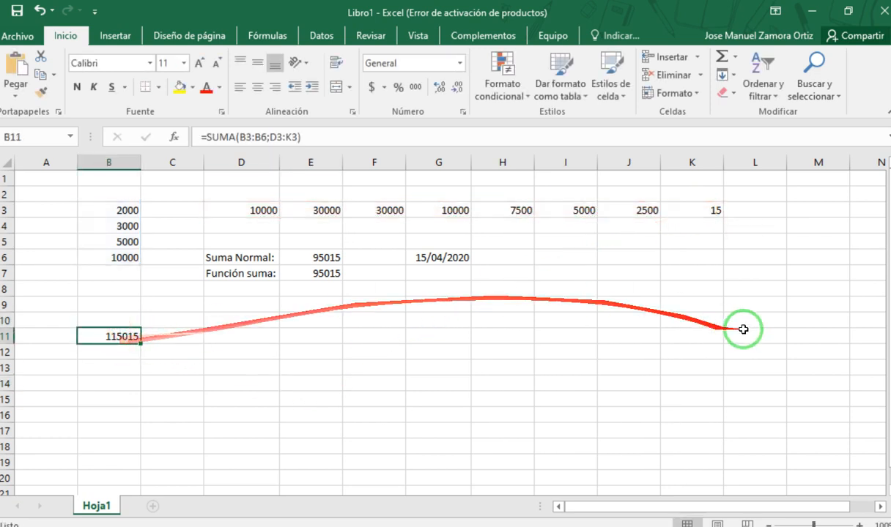
- Enter the number 15000 in cell J8 as a separate value
left_click(616, 290)
type("15000")
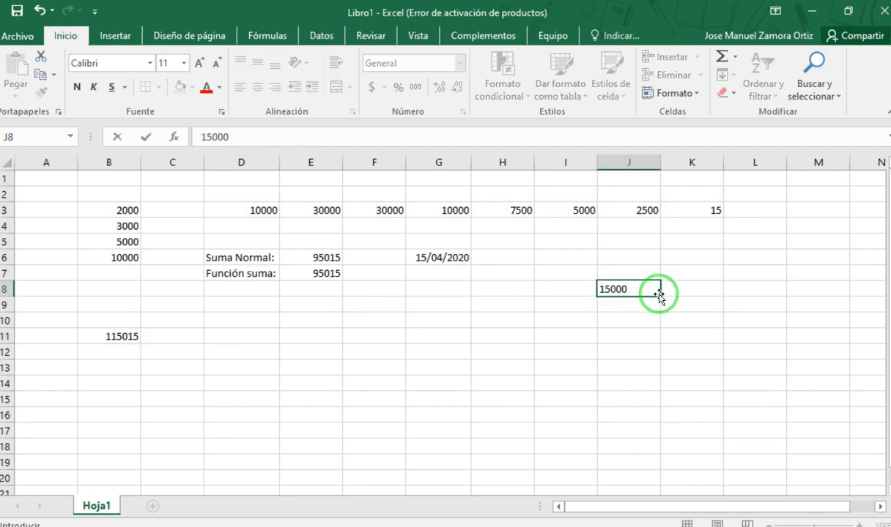
key("Return")
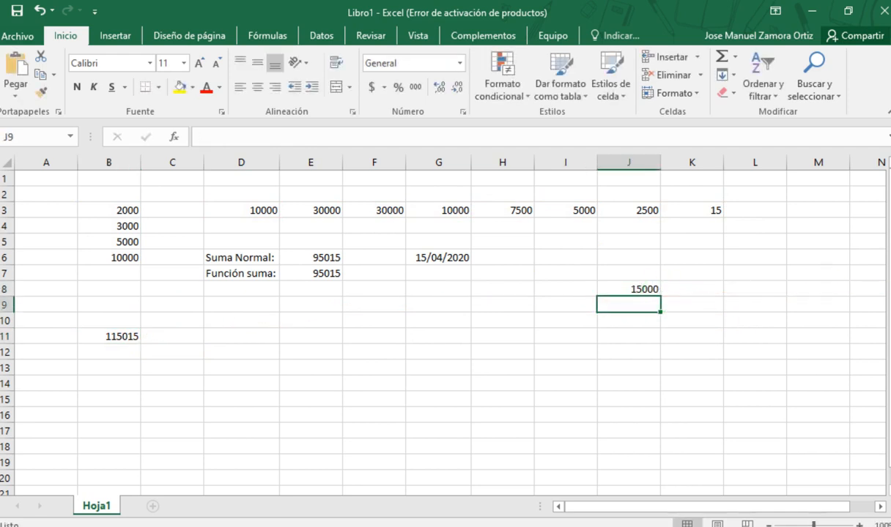
key("alt+Tab")
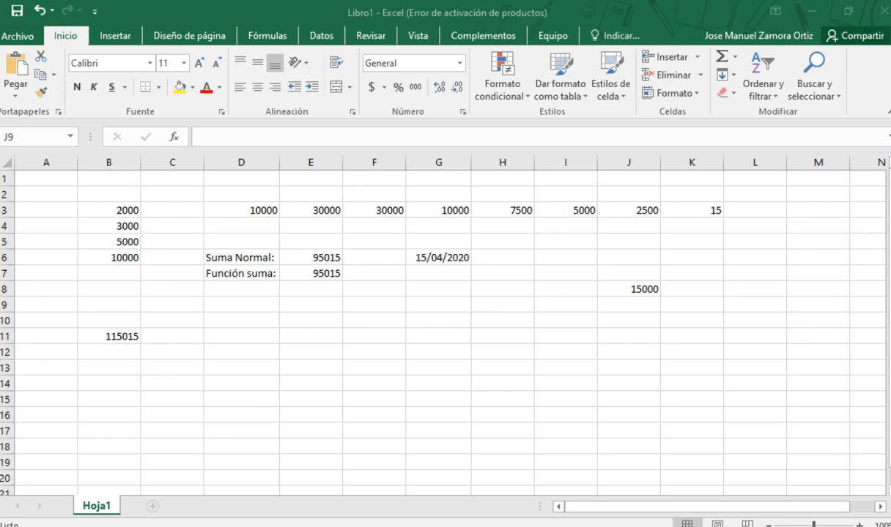
- Remove the semicolon between B3:B6 and D3:K3 from the SUMA formula in B11
left_click(119, 335)
double_click(119, 334)
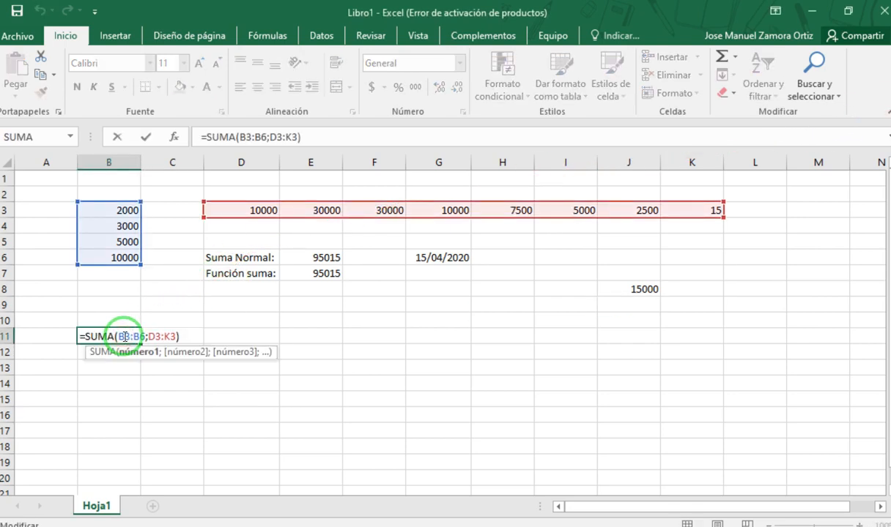
left_click(271, 137)
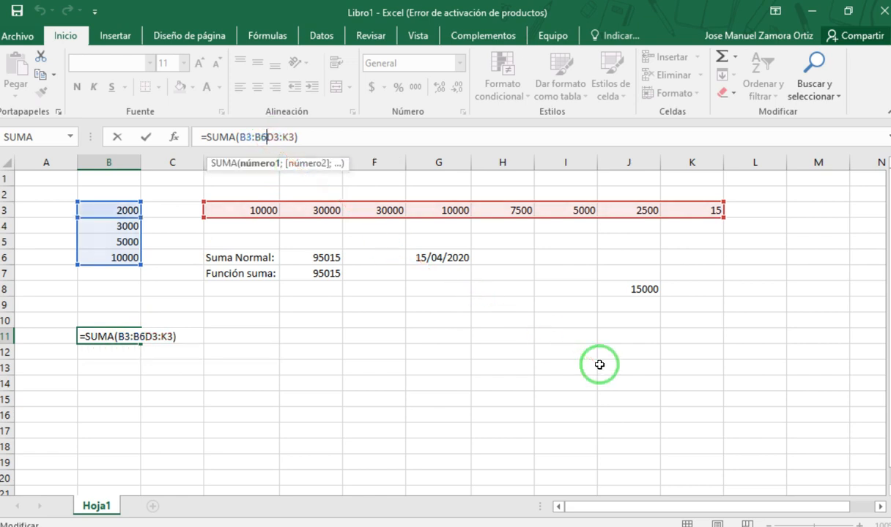
key("Delete")
key("Return")
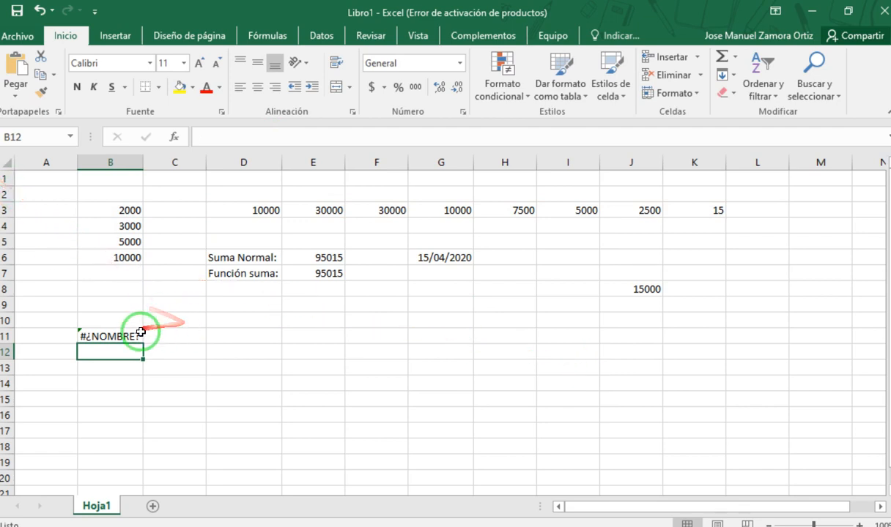
- Restore the semicolon in the B11 formula so it reads =SUMA(B3:B6;D3:K3)
left_click(115, 336)
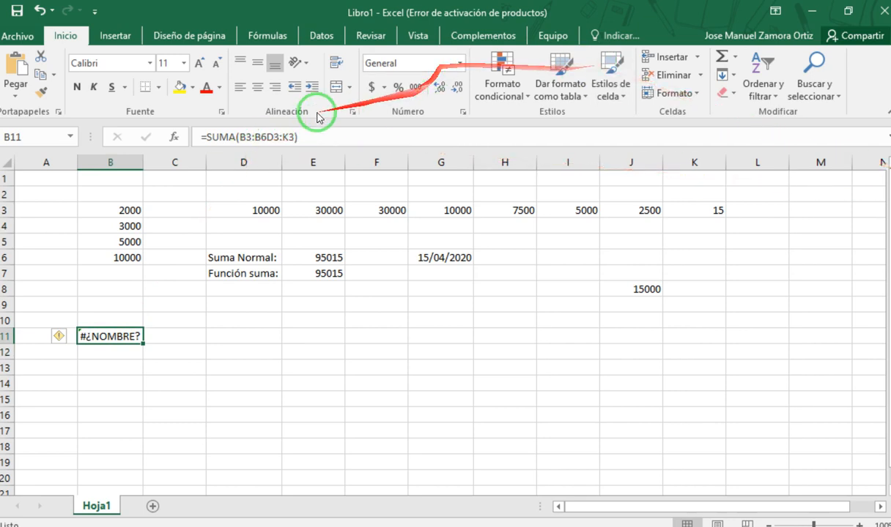
left_click(266, 137)
type(";")
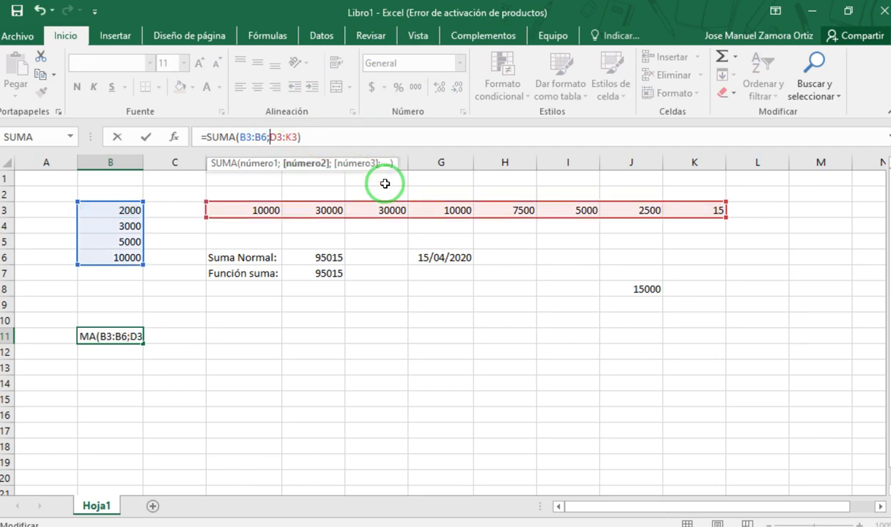
key("Return")
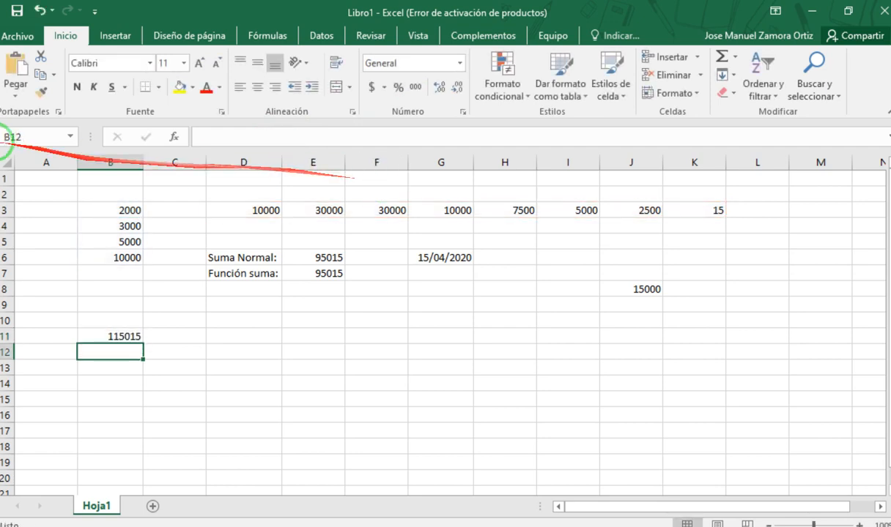
left_click(117, 336)
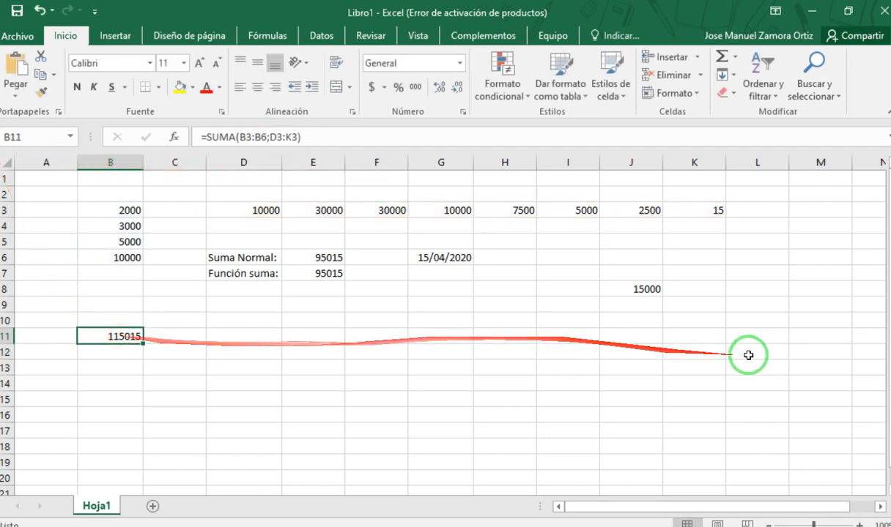
- Add cell J8 as a third argument to the B11 formula, making it =SUMA(B3:B6;D3:K3;J8)
left_click(651, 288)
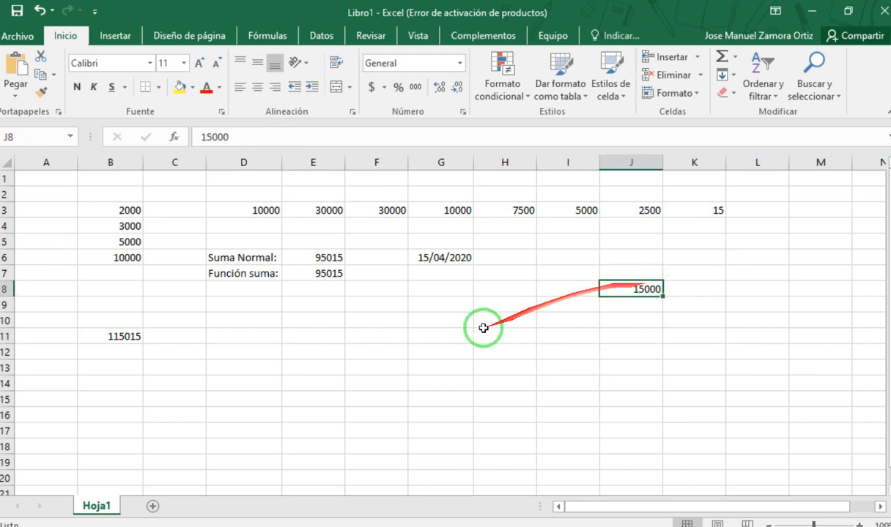
left_click(126, 336)
double_click(126, 336)
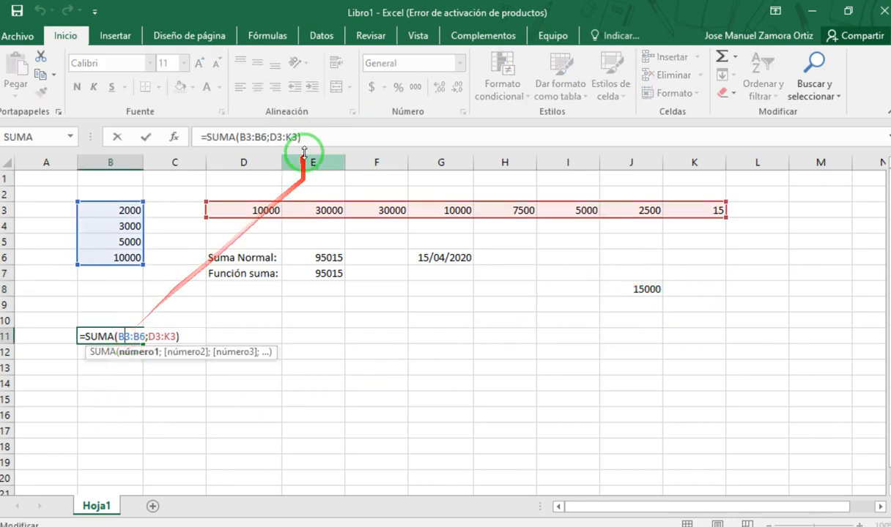
left_click(298, 137)
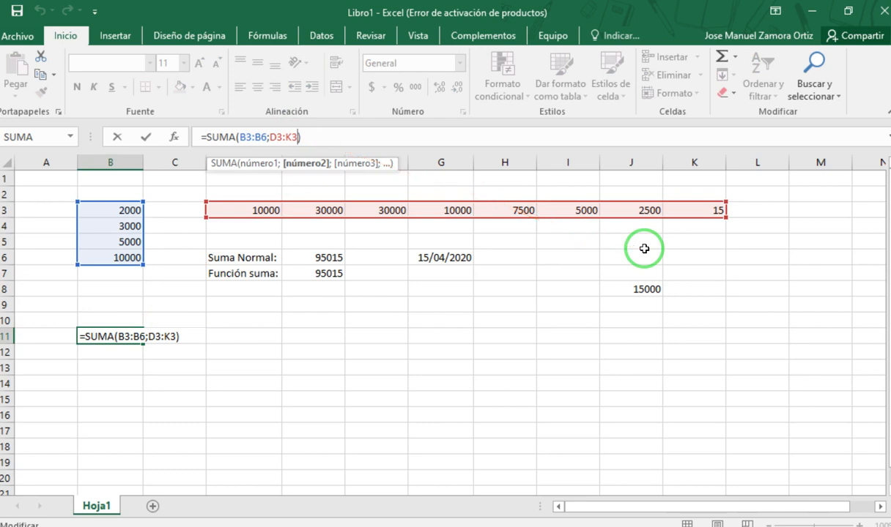
type(";")
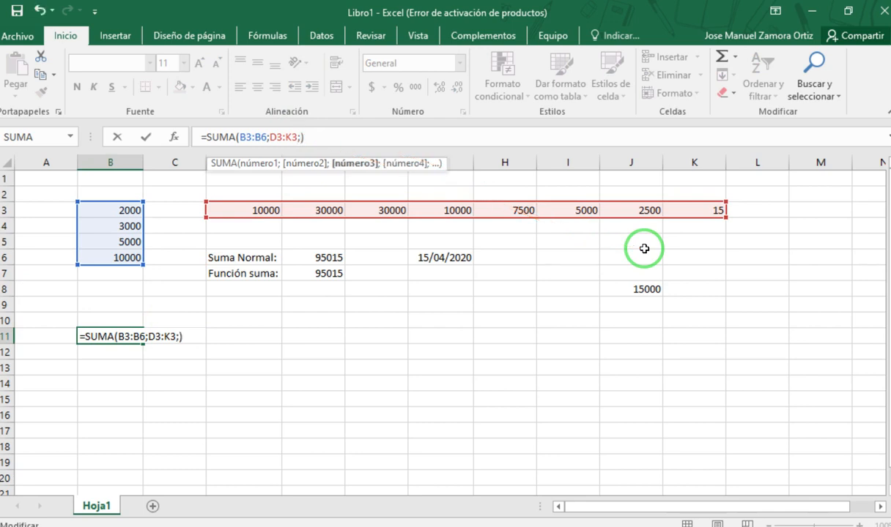
left_click(648, 289)
key("Return")
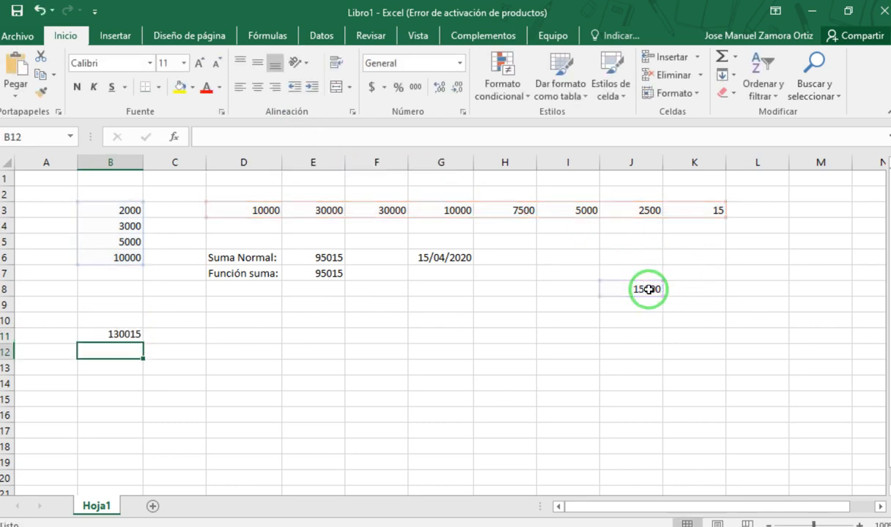
- Reopen the SUMA formula in B11 to examine its arguments B3:B6, D3:K3 and J8 and the cells they refer to
left_click(123, 336)
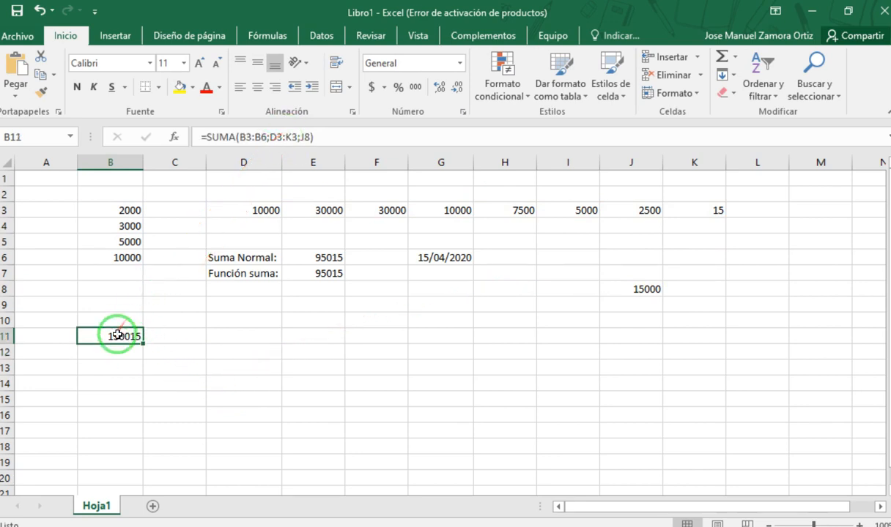
double_click(119, 337)
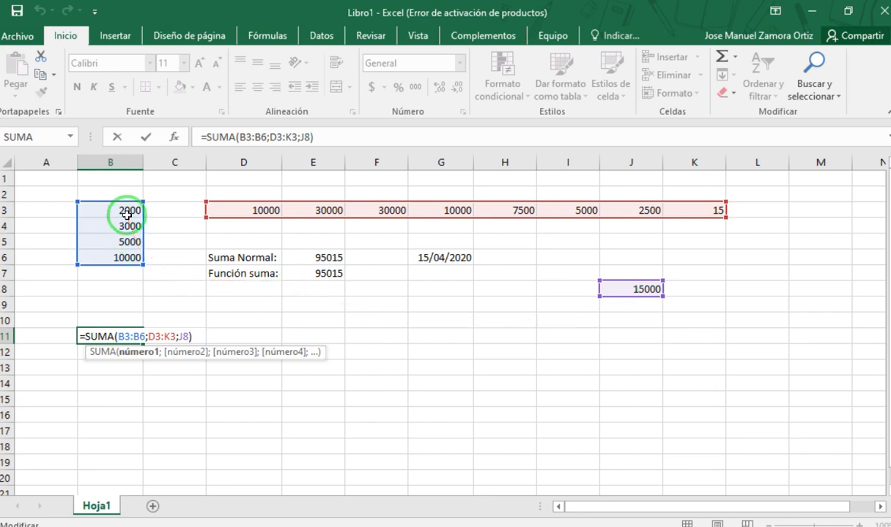
left_click_drag(130, 337, 145, 337)
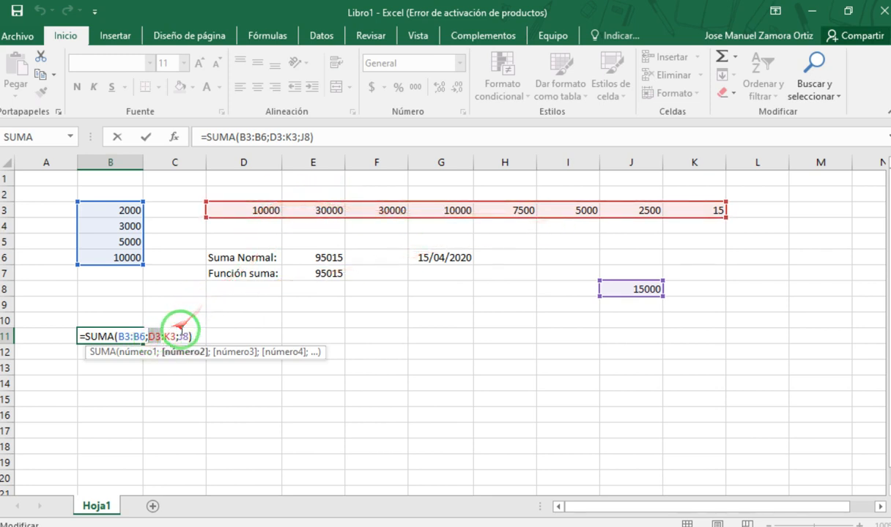
double_click(168, 337)
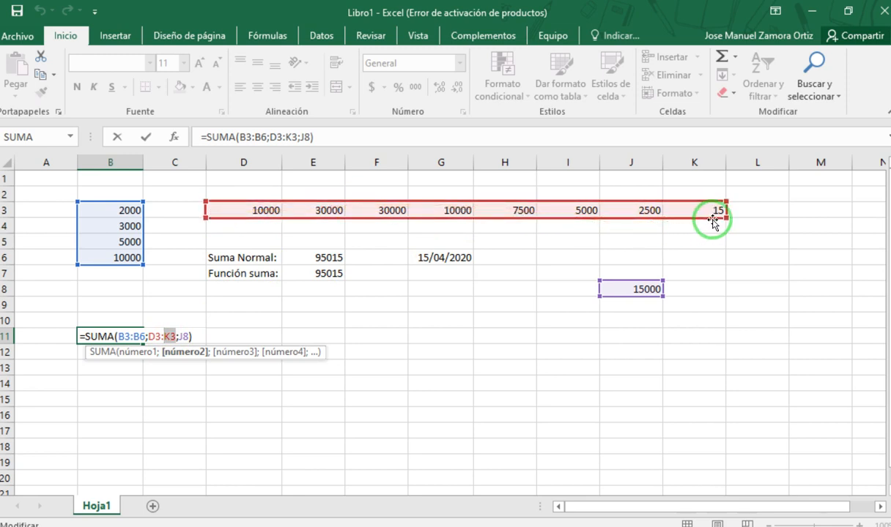
double_click(184, 336)
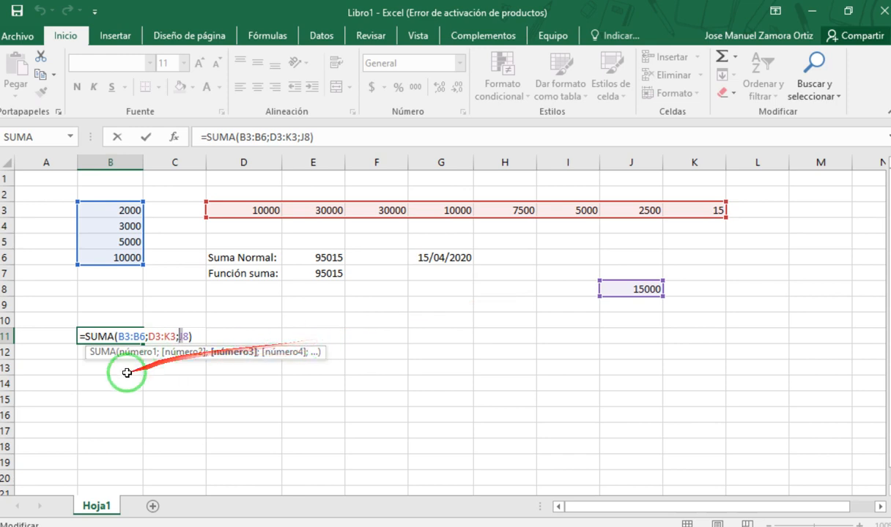
key("Return")
left_click(434, 337)
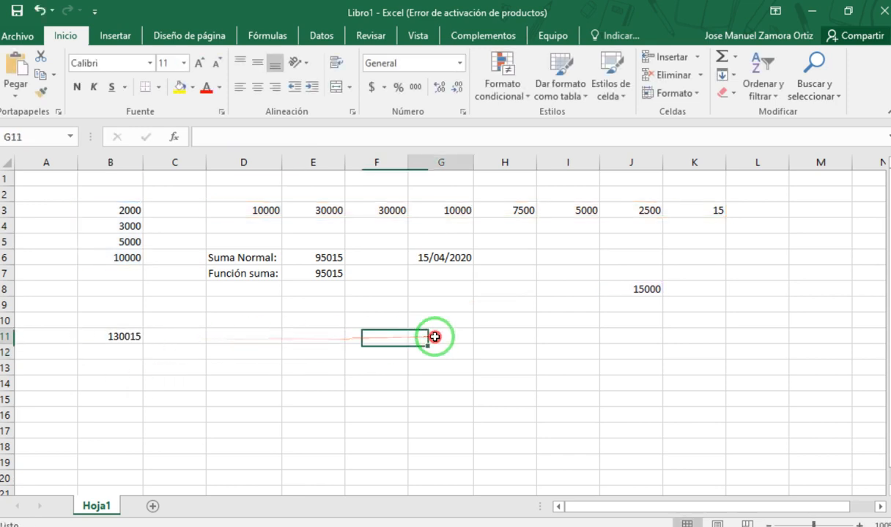
- Enter the values 15, 20 and 30 across cells E11 to G11
left_click(308, 336)
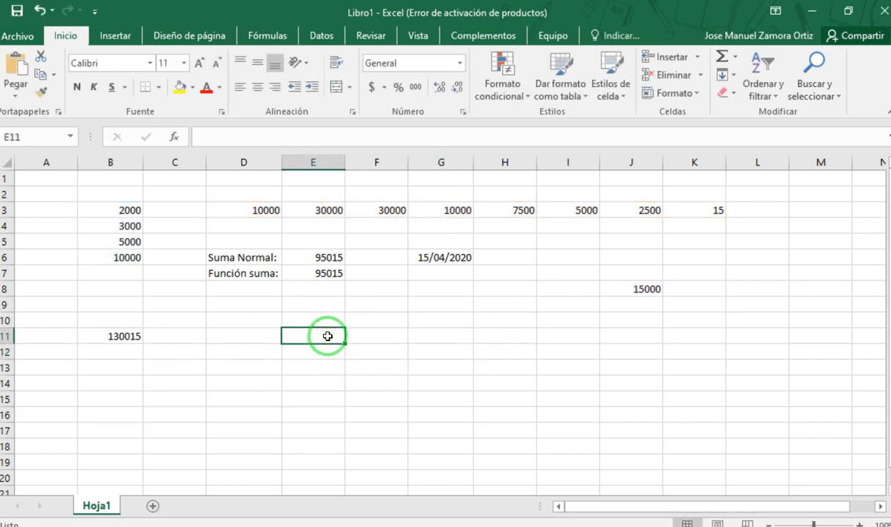
type("15")
key("Tab")
type("2")
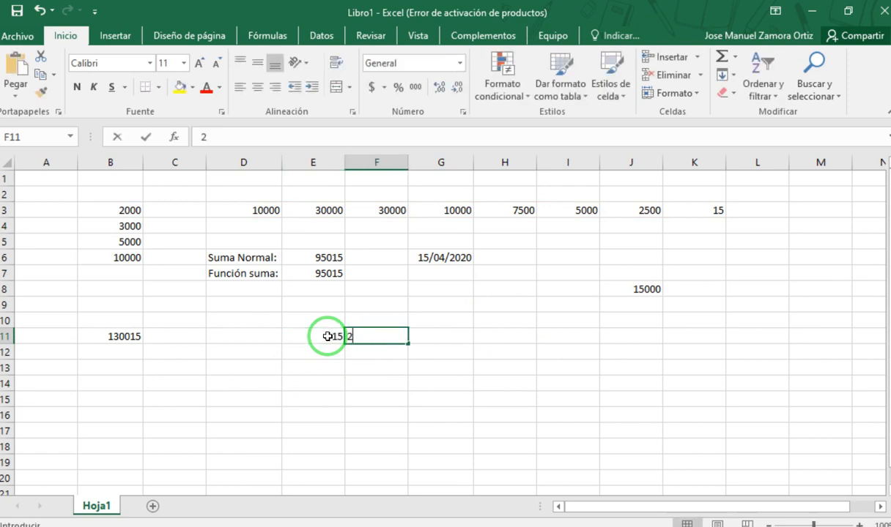
type("0")
key("Tab")
type("3")
key("Return")
- Complete the number block below with 14, 11, 16 in E12:G12 and 17, 18, 22 in E13:G13
type("14")
key("Tab")
type("11")
key("Tab")
type("16")
key("Return")
type("17")
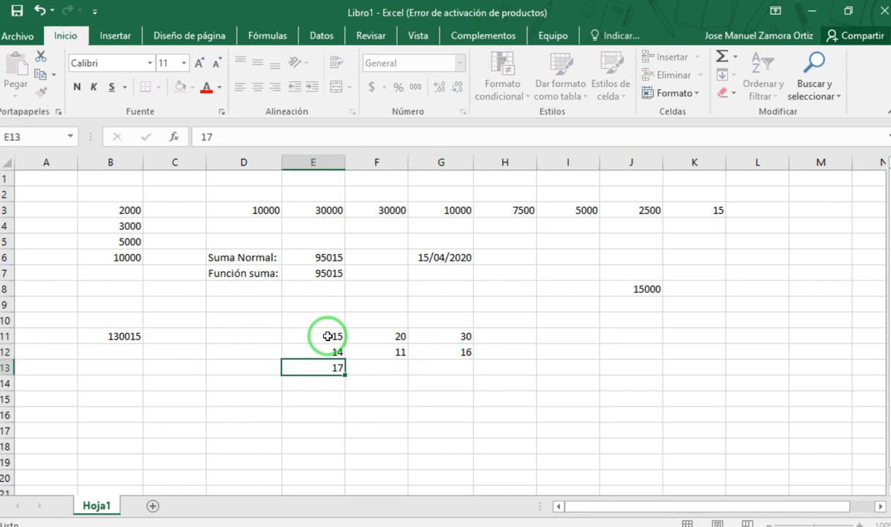
key("Tab")
type("18")
key("Tab")
type("22")
double_click(120, 336)
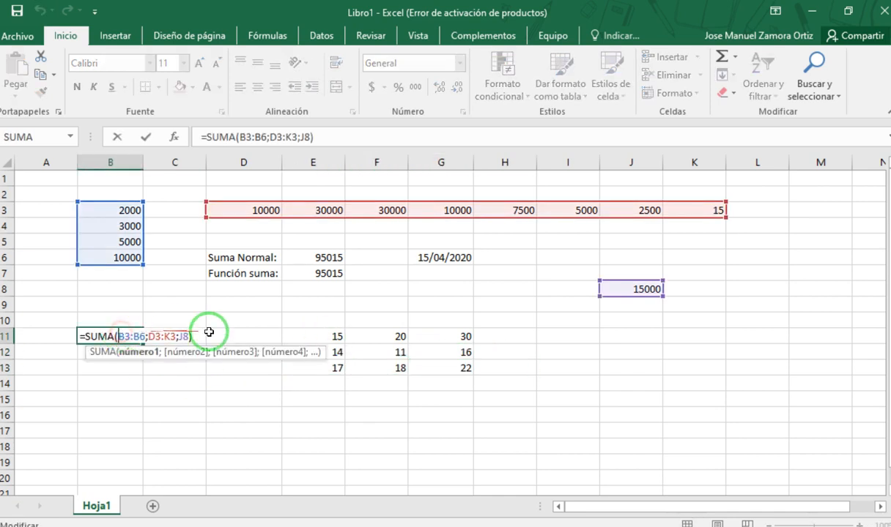
left_click(382, 350)
key("Escape")
left_click_drag(333, 338, 440, 368)
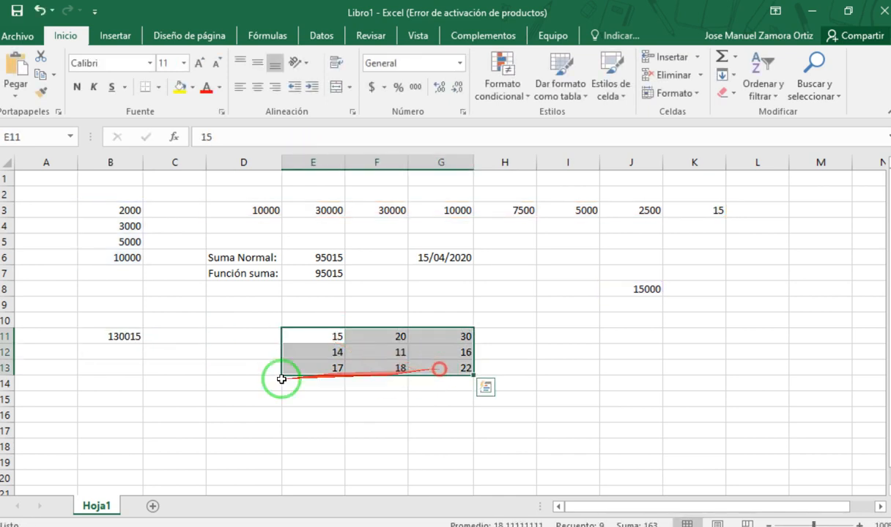
left_click(155, 367)
- Add the block E11:G13 as a fourth argument to the B11 formula, making it =SUMA(B3:B6;D3:K3;J8;E11:G13)
left_click(145, 338)
double_click(136, 336)
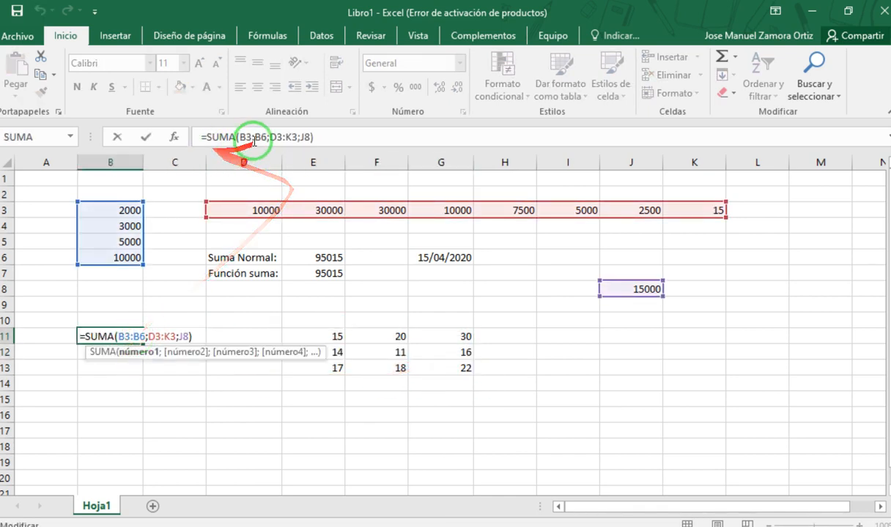
left_click(304, 136)
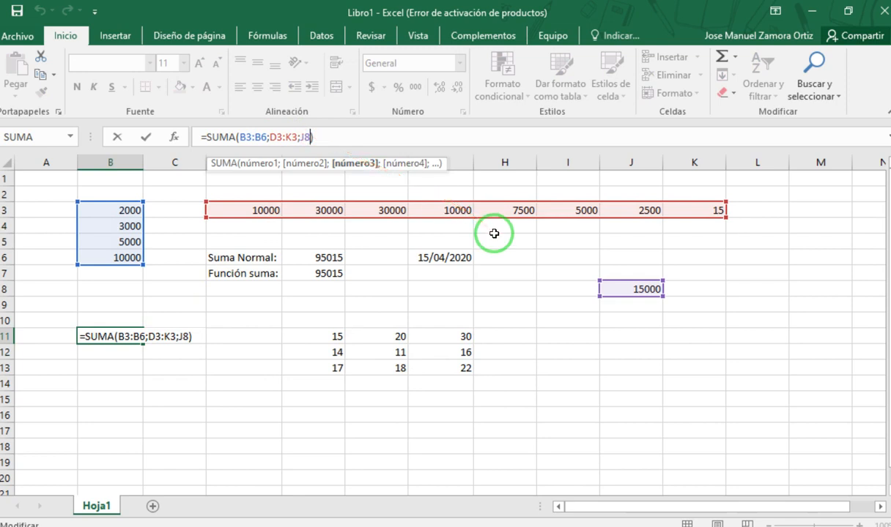
type(";")
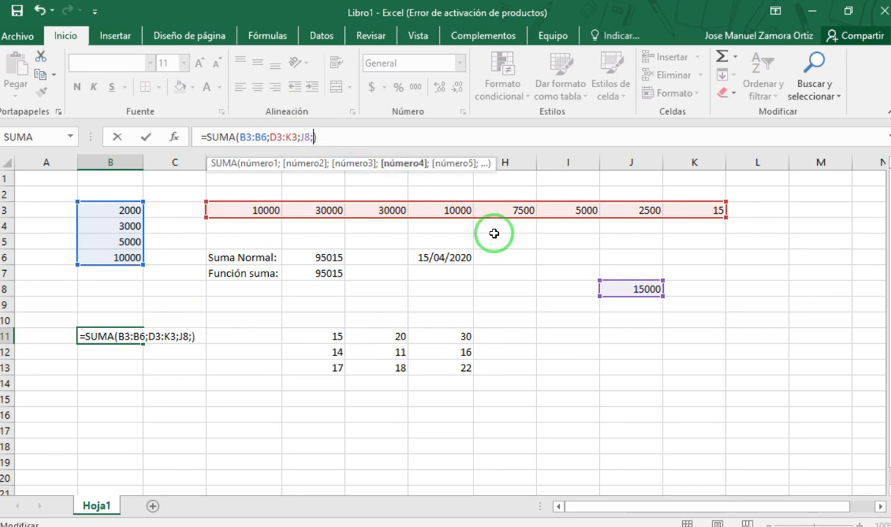
left_click(328, 335)
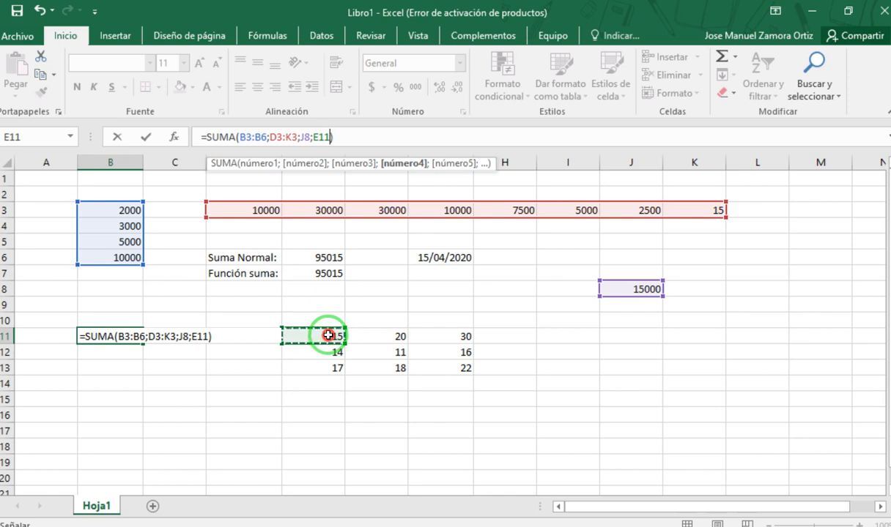
left_click_drag(328, 335, 451, 361)
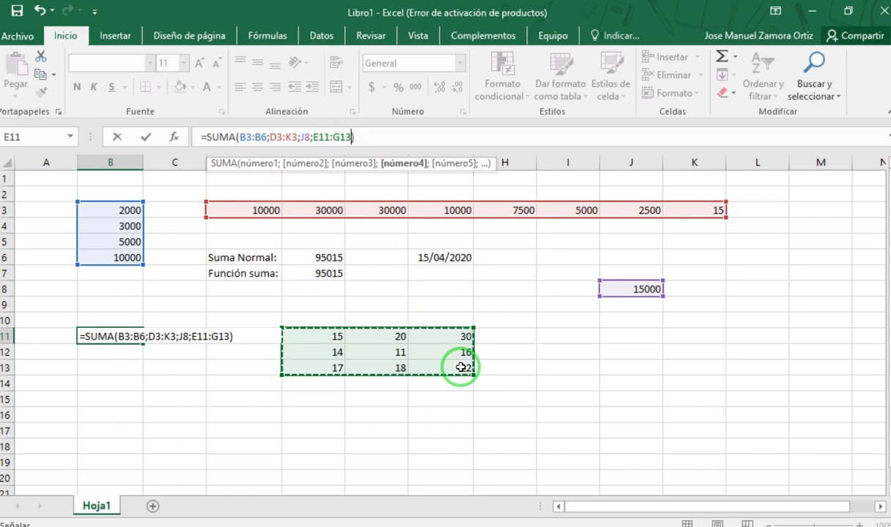
key("Return")
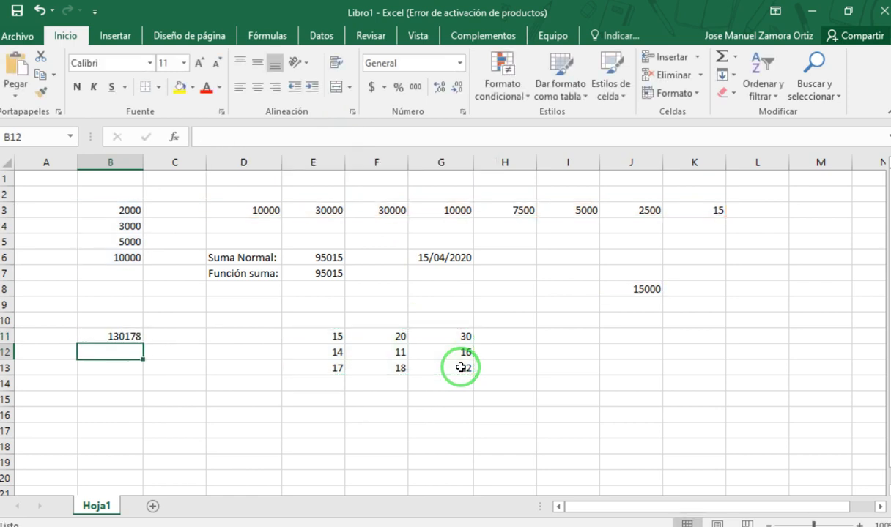
- Reopen the SUMA formula in B11 to examine its function name, its four arguments and the cells they refer to
left_click(132, 335)
double_click(132, 335)
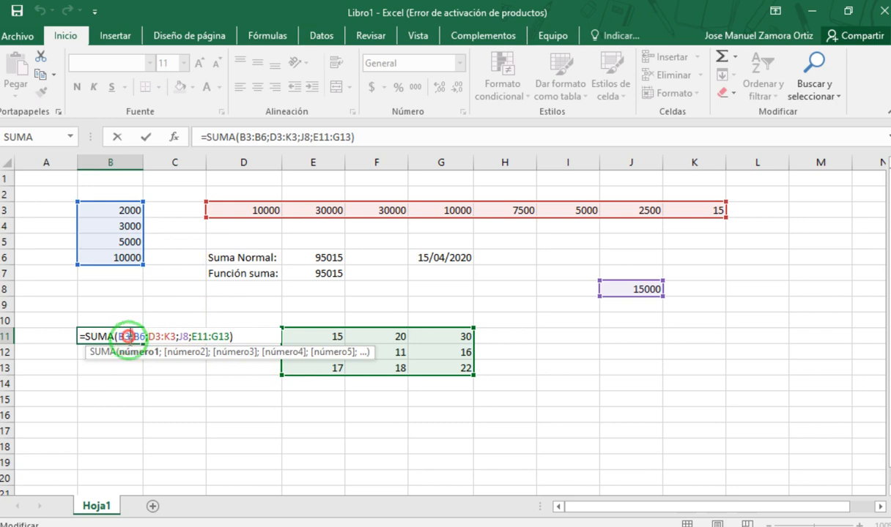
left_click(128, 336)
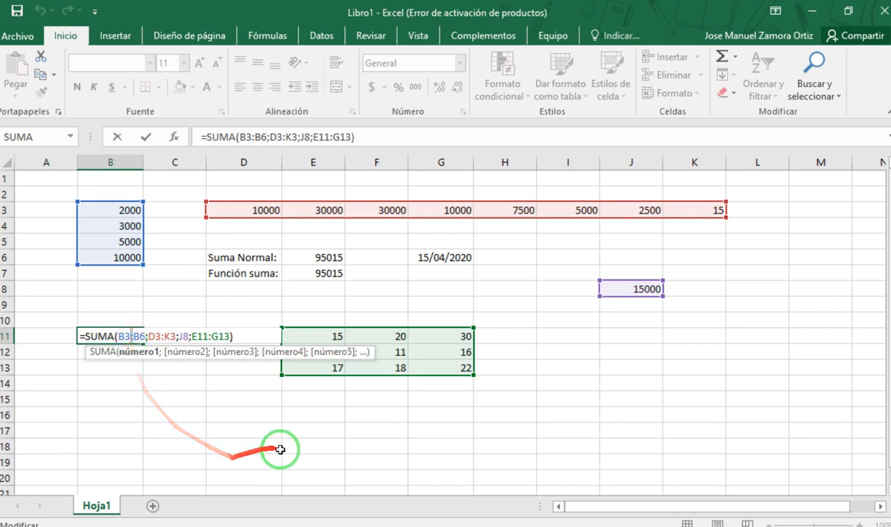
left_click(206, 338)
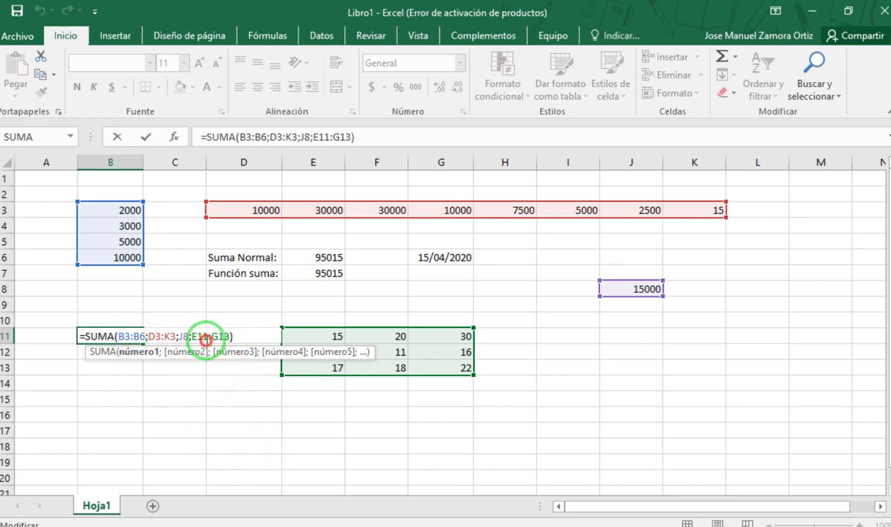
left_click(419, 444)
left_click(95, 338)
left_click(366, 411)
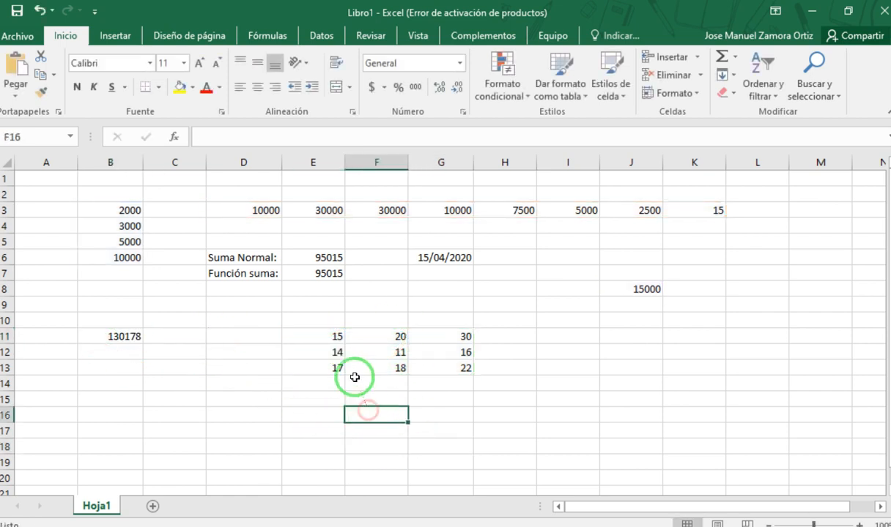
left_click(333, 367)
left_click(103, 338)
double_click(109, 337)
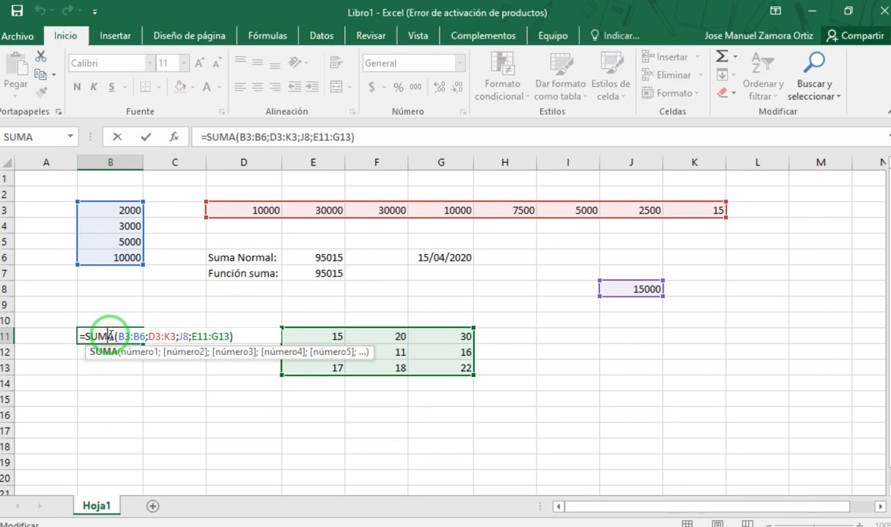
left_click(424, 420)
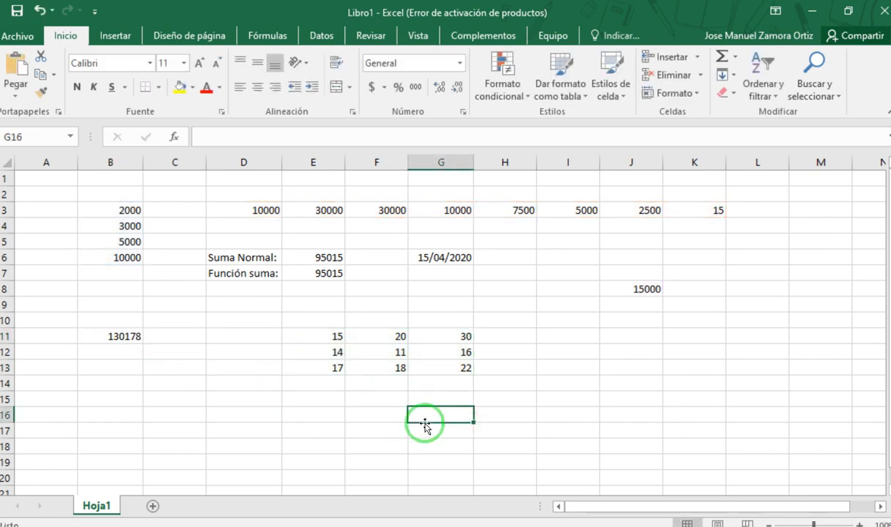
left_click(119, 341)
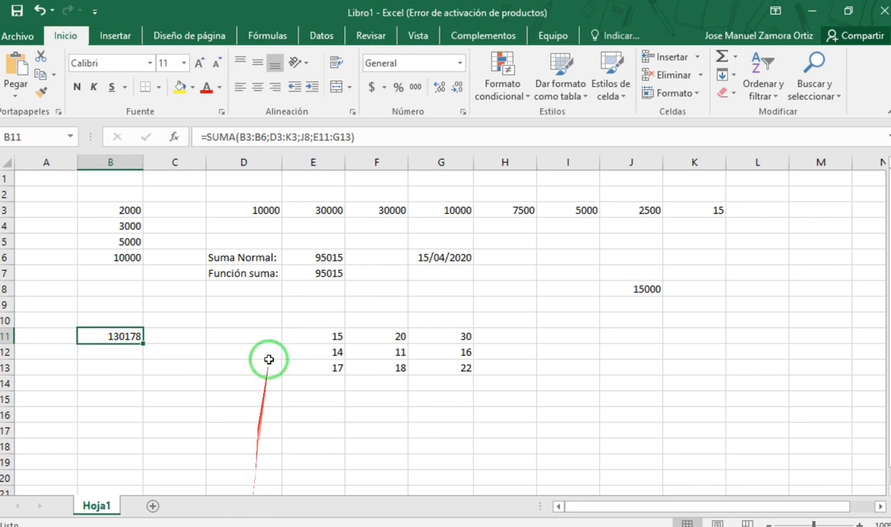
double_click(207, 134)
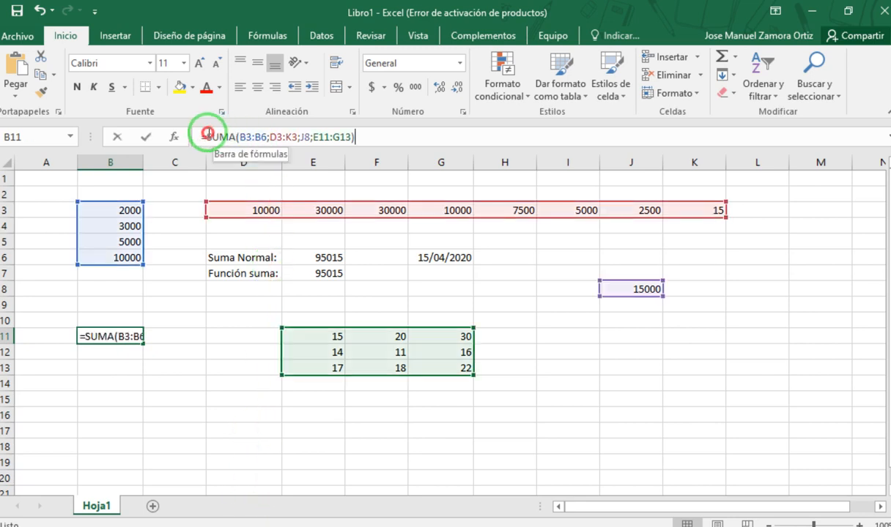
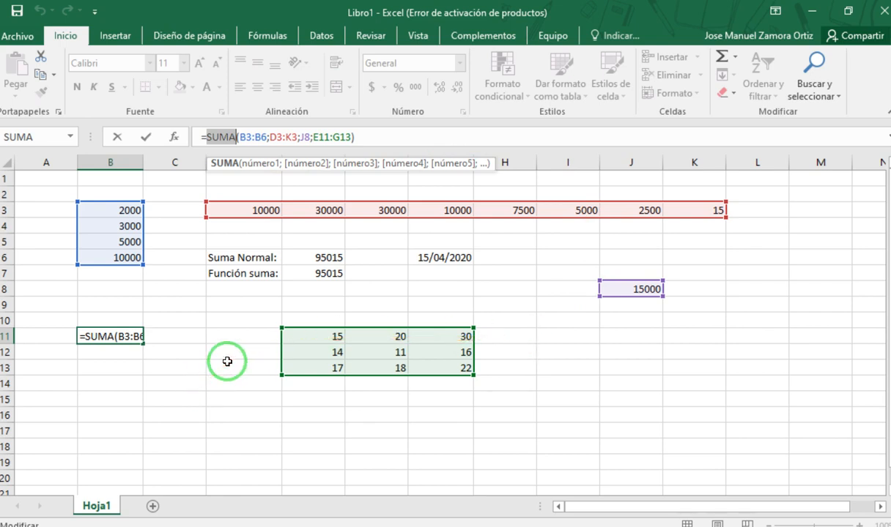
- Examine the arguments and semicolon separators inside the B11 SUMA formula, leaving the formula as it is
left_click_drag(351, 137, 245, 142)
left_click(250, 137)
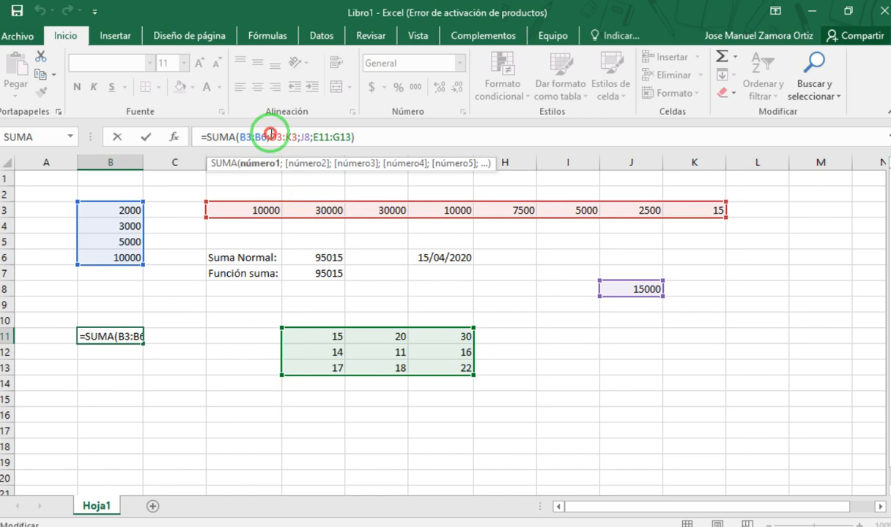
left_click(298, 137)
left_click(311, 137)
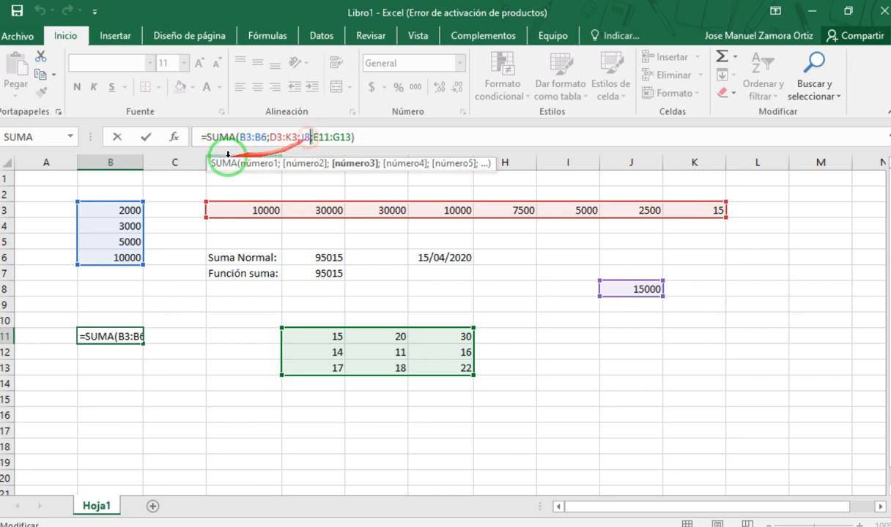
left_click(251, 139)
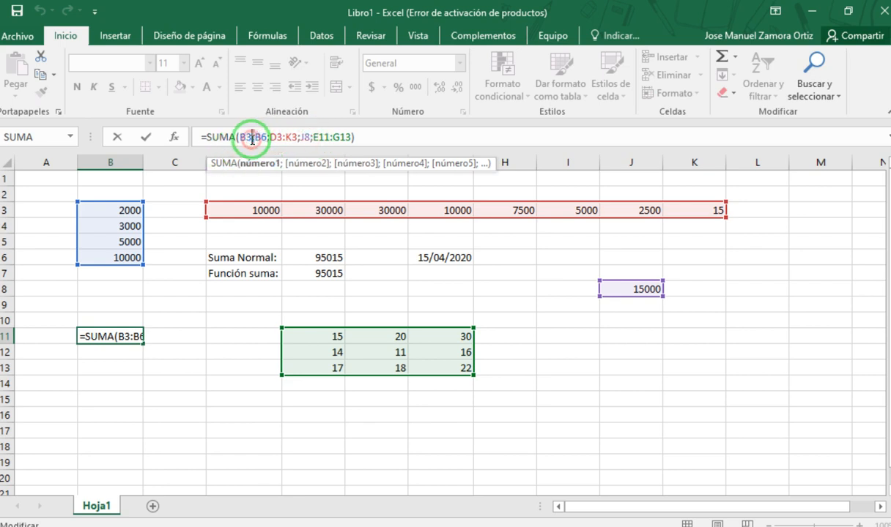
left_click(380, 139)
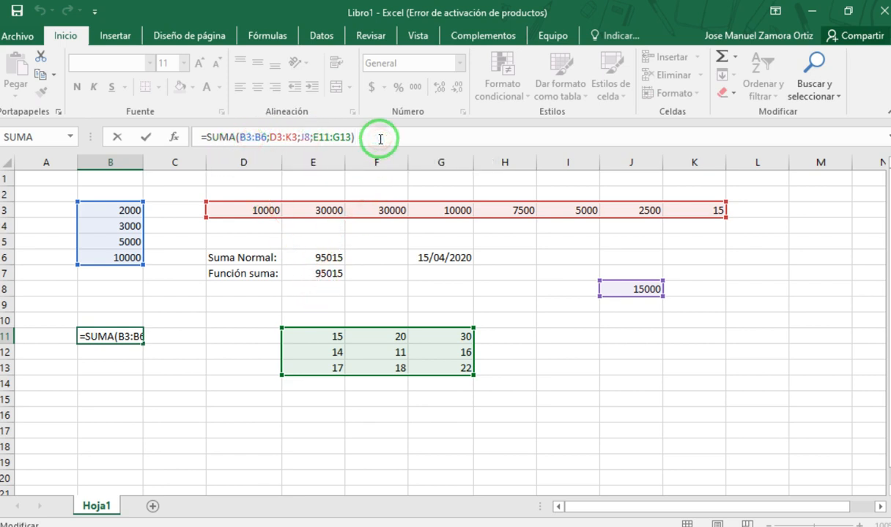
key("Return")
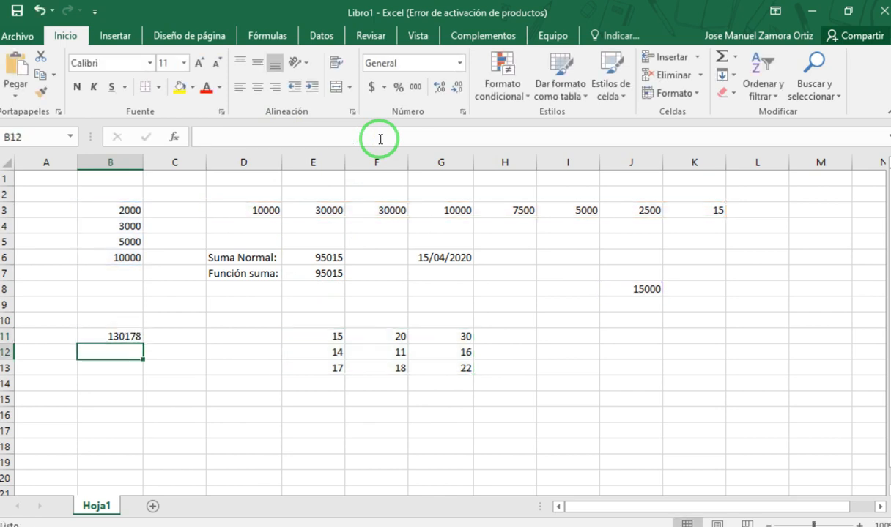
double_click(90, 337)
left_click(155, 369)
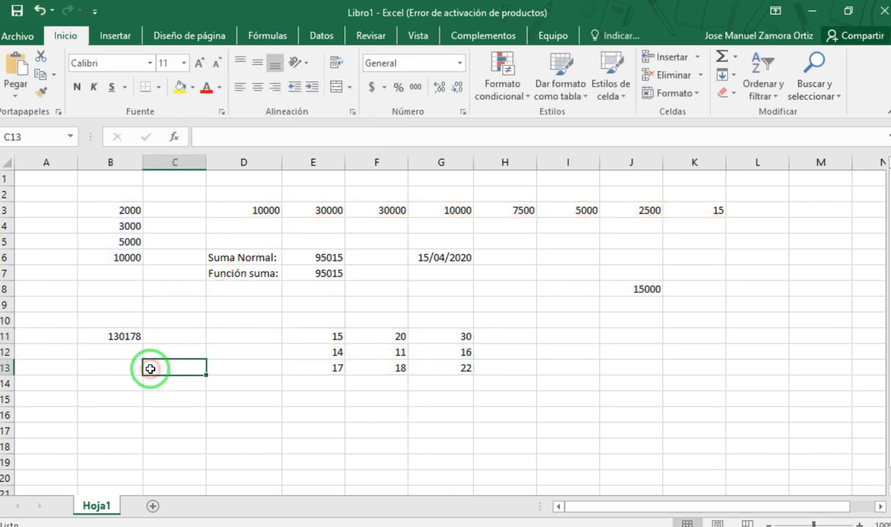
- Reopen the SUMA formula in B11 to review its equals sign, function name and first argument B3:B6
left_click(129, 336)
double_click(129, 336)
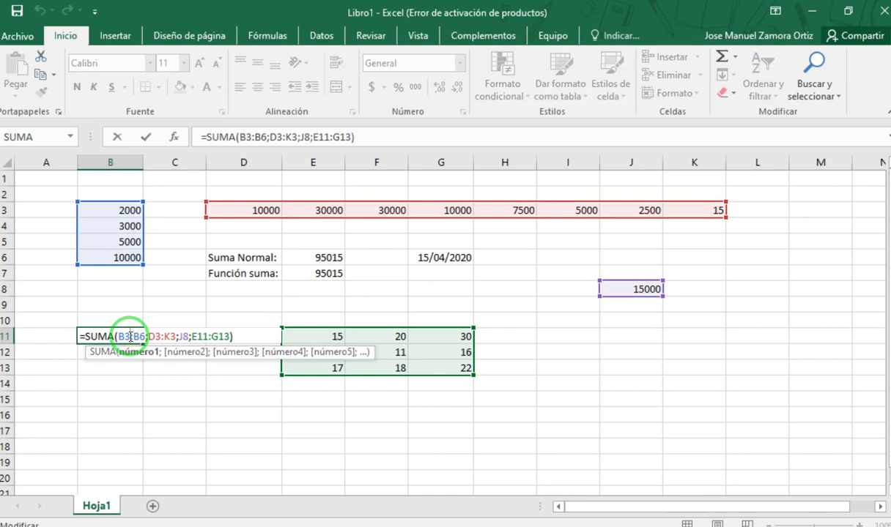
left_click(204, 137)
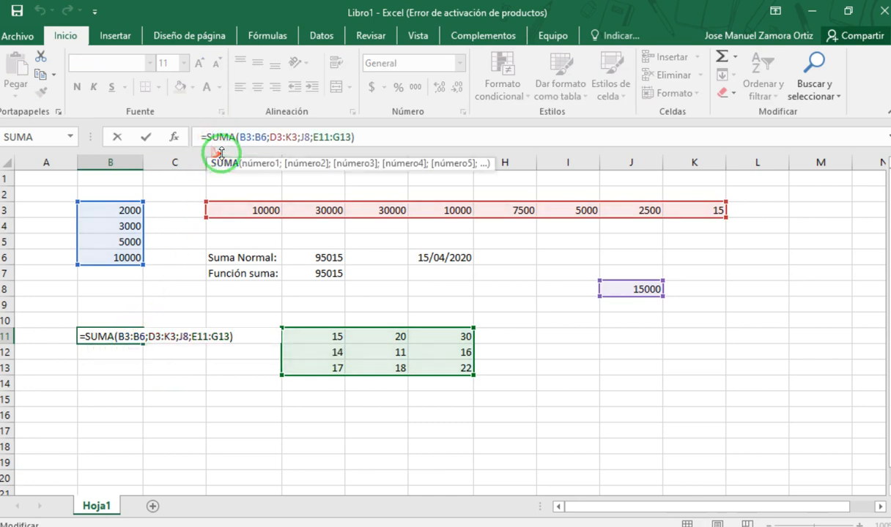
left_click(243, 139)
left_click_drag(250, 139, 268, 140)
left_click(221, 136)
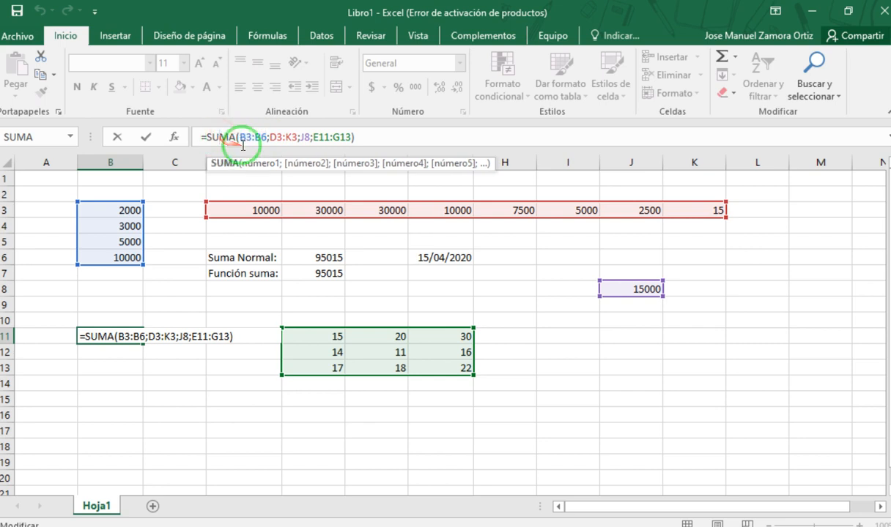
left_click(253, 134)
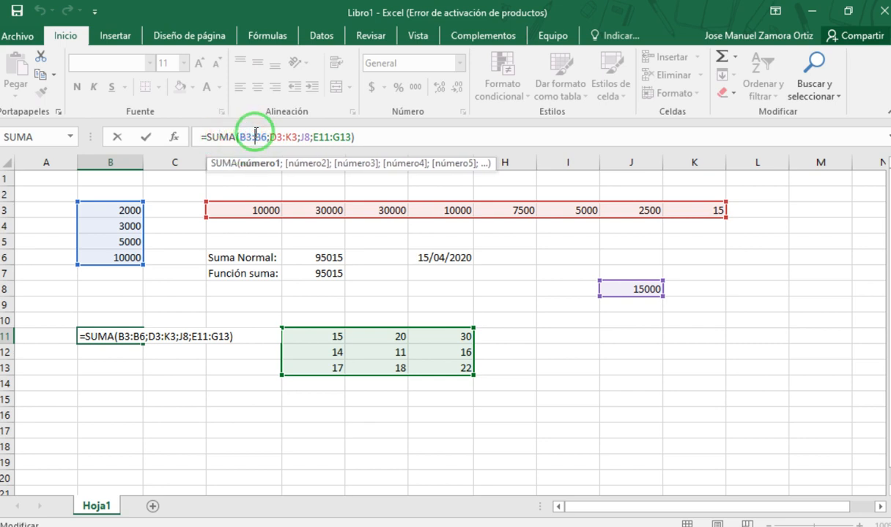
key("Return")
- Enter the headings Nota1, nota2, nota3 and nota4 across cells D15 to G15
left_click(223, 386)
left_click(242, 397)
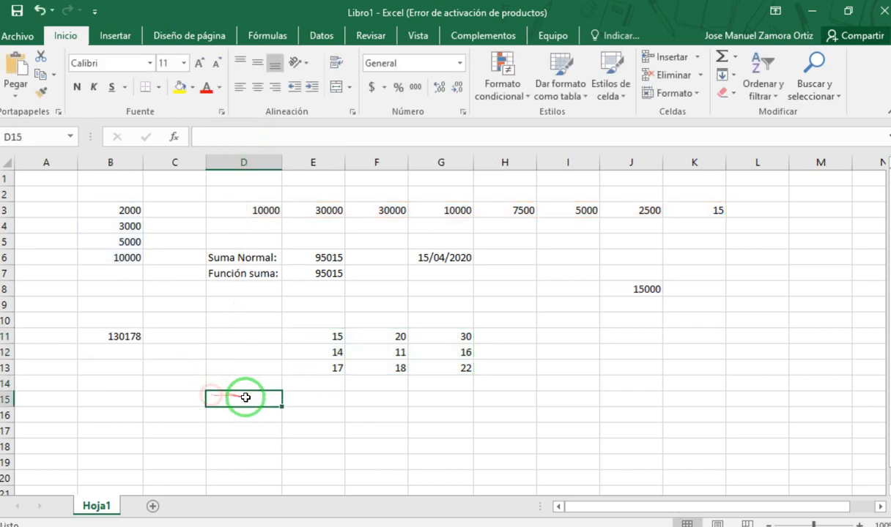
type("]")
type("Nota")
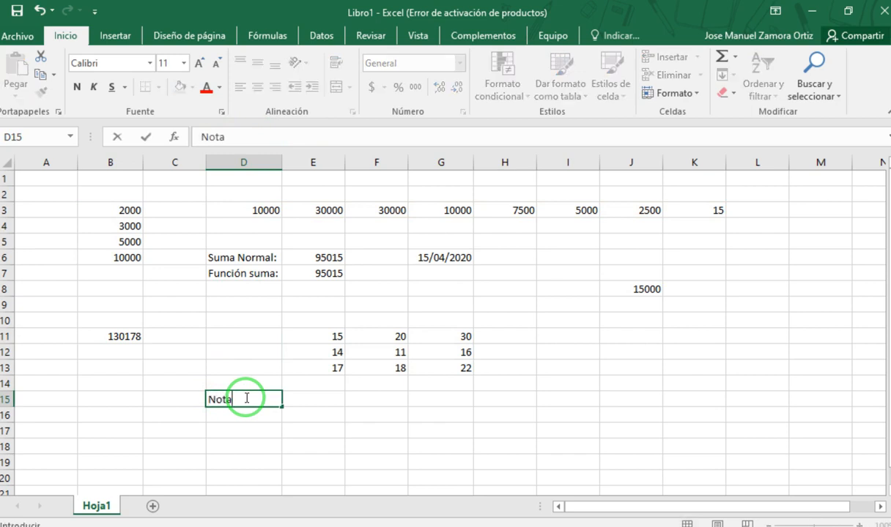
type("1")
key("Tab")
type("nota23")
key("Tab")
type("nota")
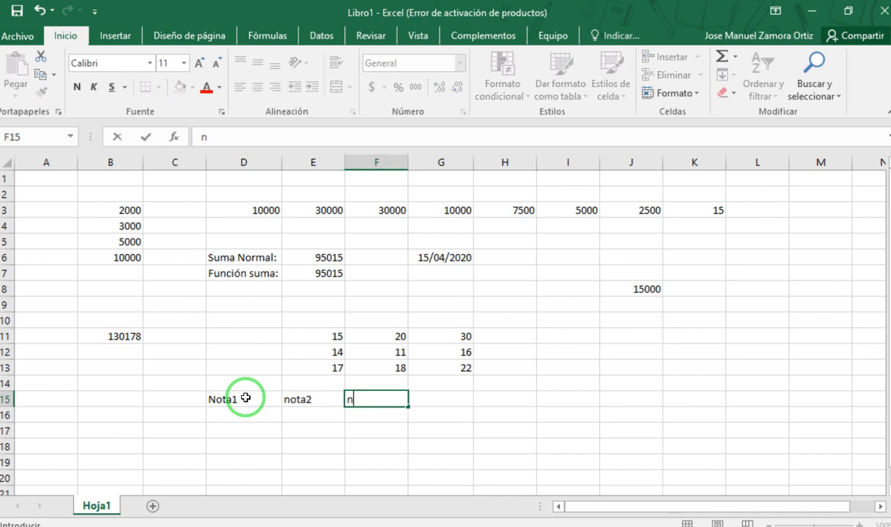
type("3 n")
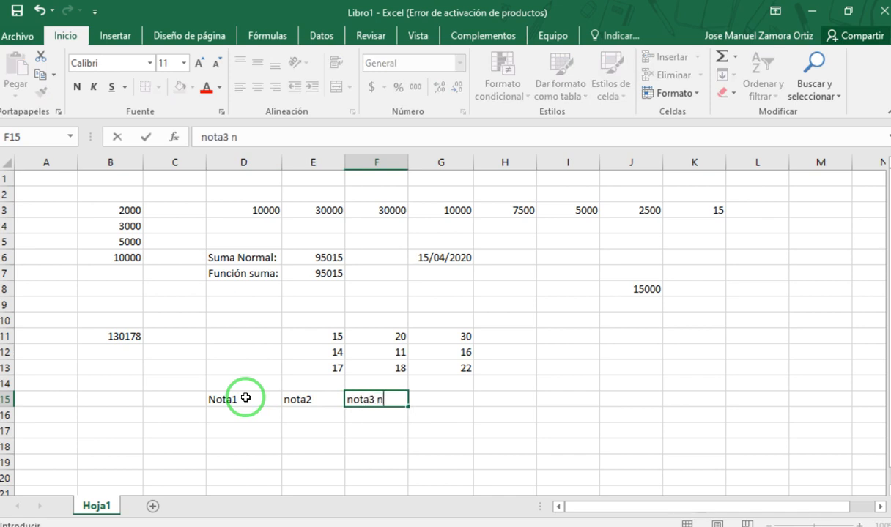
key("BackSpace")
key("BackSpace")
key("Tab")
type("not")
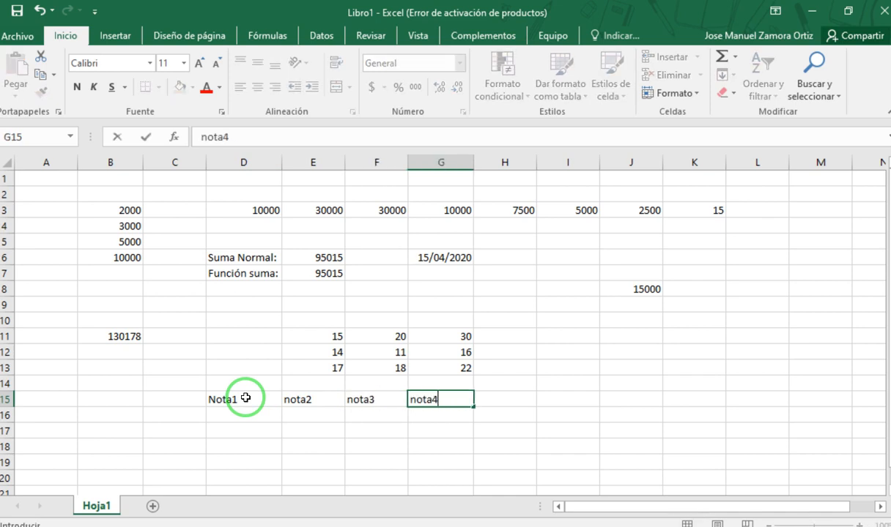
type("a4")
key("Return")
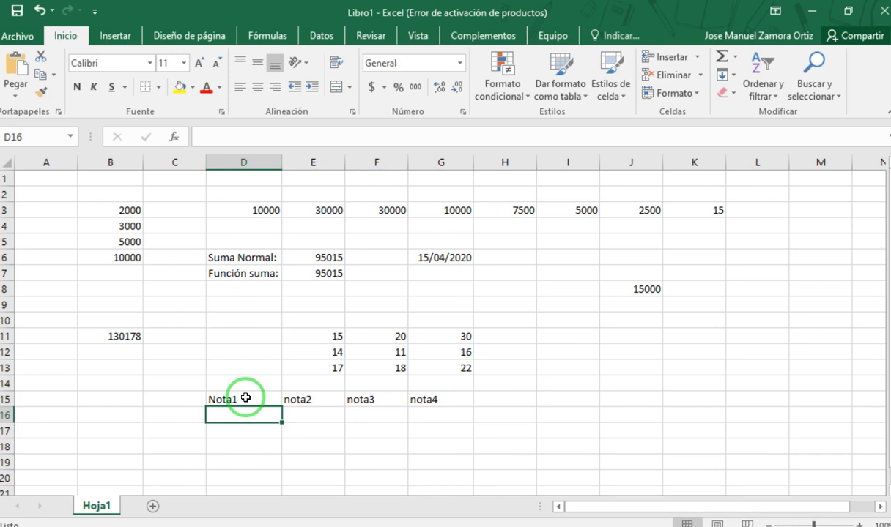
- Fill the first row of grades in D16:G16 with 3,5, 3,6, 4 and 2,8
type("3,5")
key("Tab")
type("3")
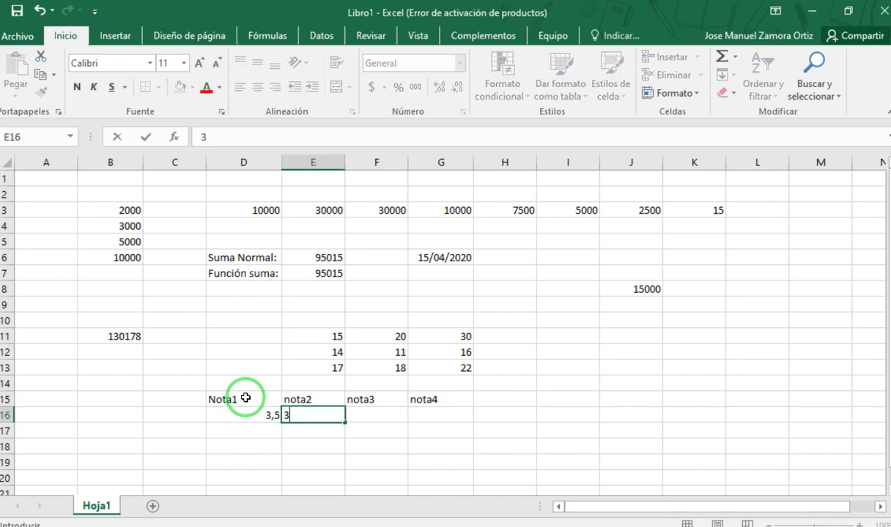
key("Tab")
type("4")
key("Tab")
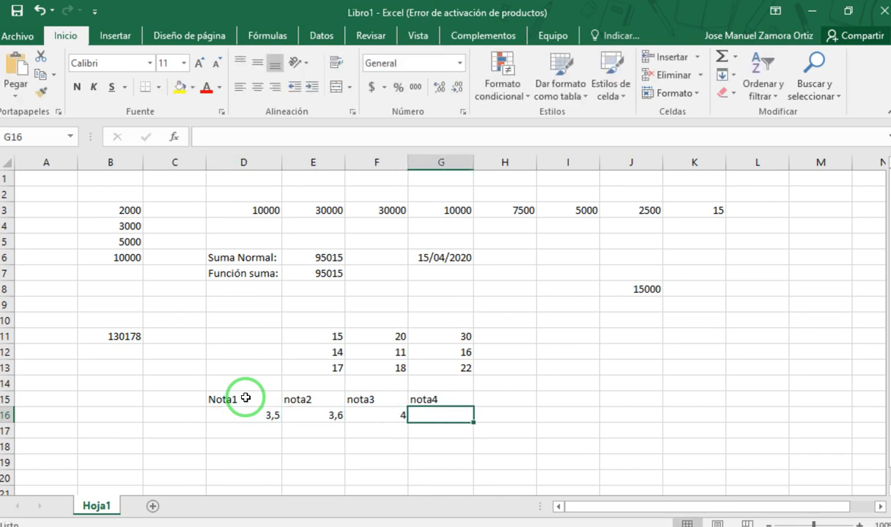
type("2,8")
key("Return")
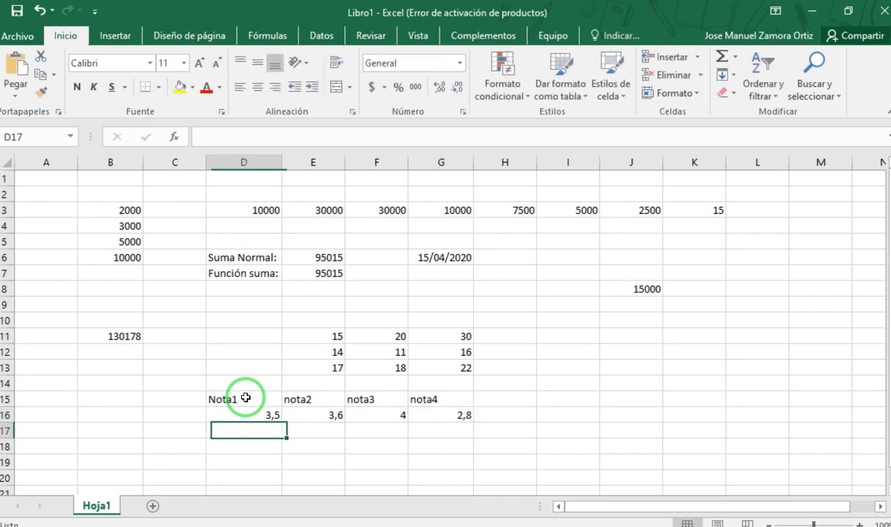
- Fill the second row of grades in D17:G17 with 2,1, 2,3, 4,5 and 4,8
type("2,1")
key("Tab")
type("2,3")
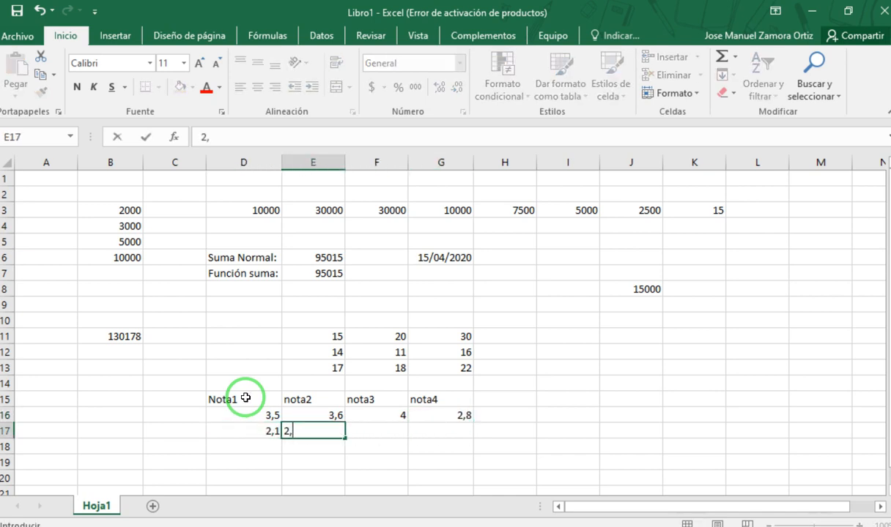
key("Tab")
type("4,5")
key("Tab")
type("4")
key("Return")
- Fill the third row of grades in D18:G18 with 3,2, 2,1, 1,4 and 4,2
key("Left")
key("Left")
key("Left")
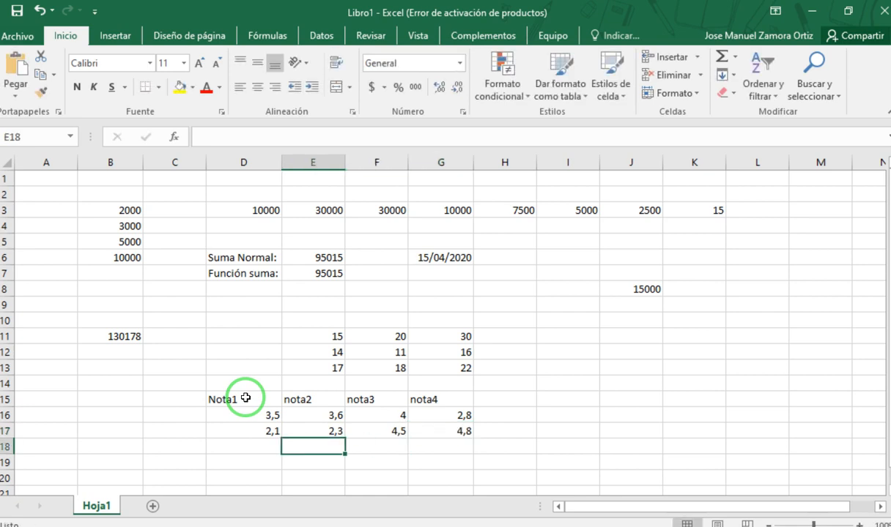
type("3,2")
key("Tab")
type("2,1")
key("Tab")
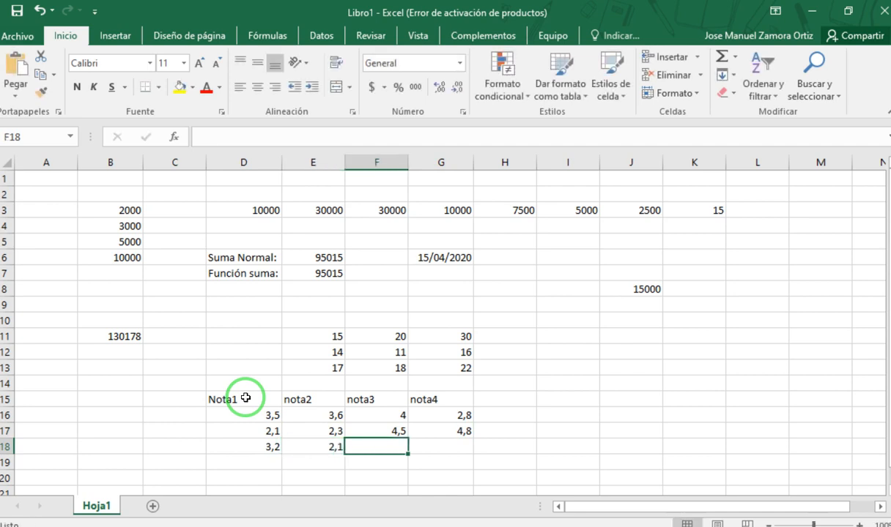
type("1,4")
key("Tab")
type("4,2")
key("Tab")
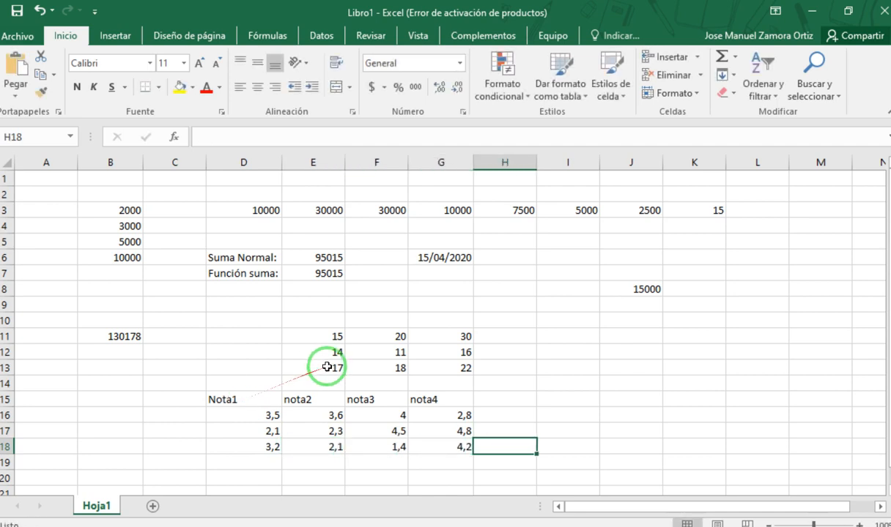
- Add the headings Promedio1 in H15 and Promedio2 in I15, beside the grade headings
left_click(521, 399)
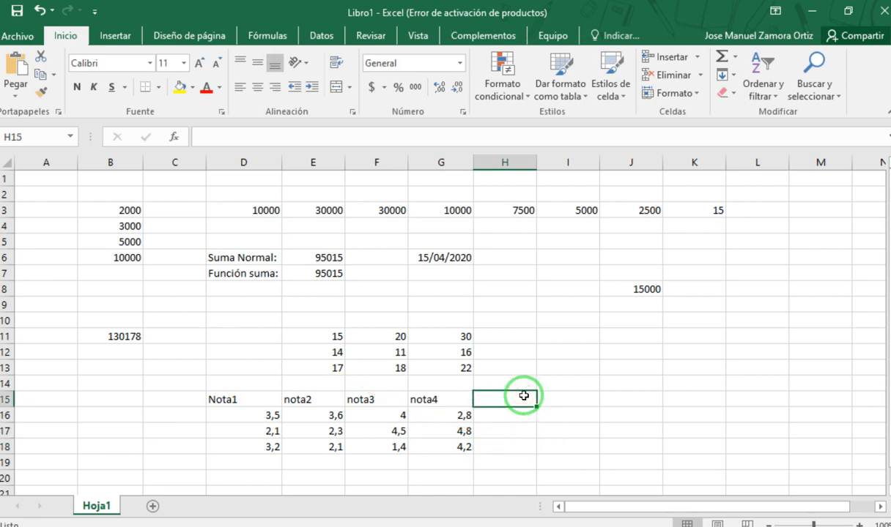
type("Promedio1")
key("Tab")
type("Promedi")
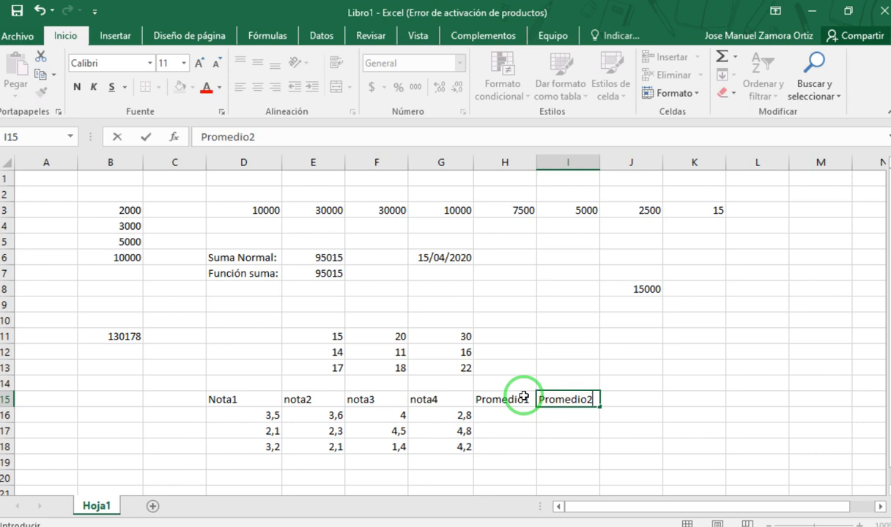
- Calculate the first row's average manually in H16 with the formula =(D16+E16+F16+G16)/4
left_click(514, 415)
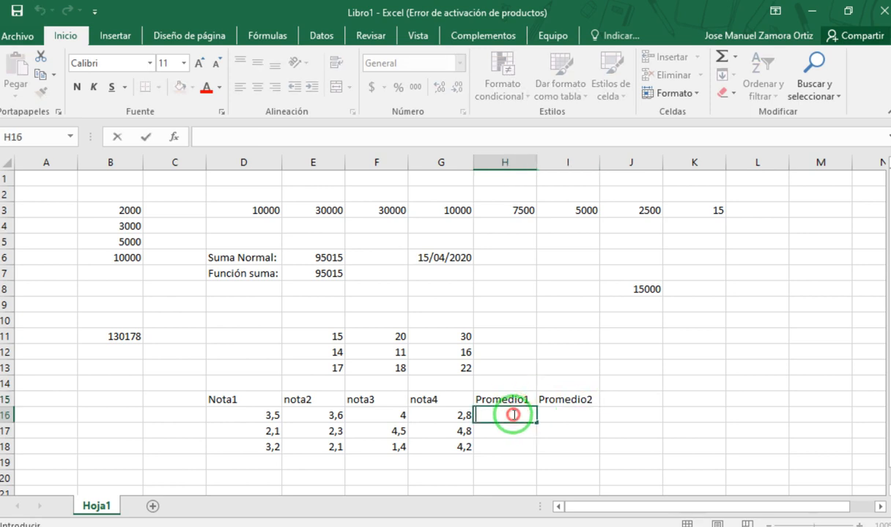
type("=")
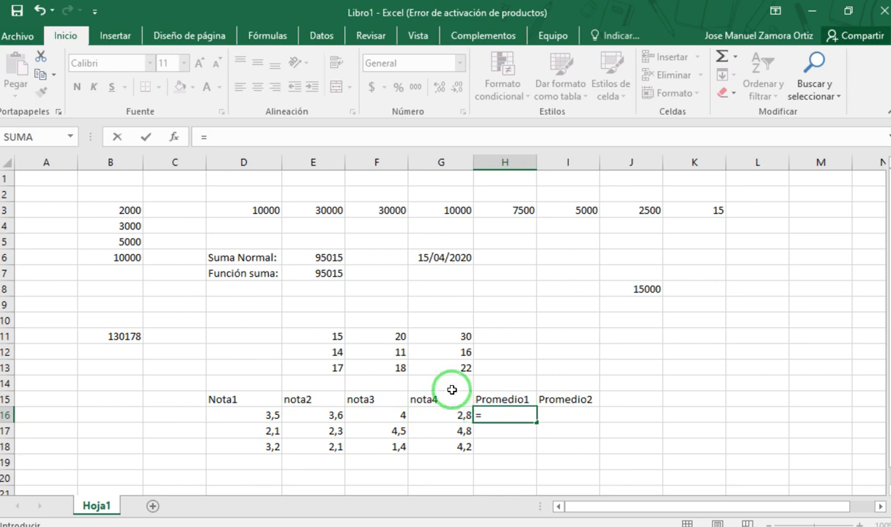
type("(")
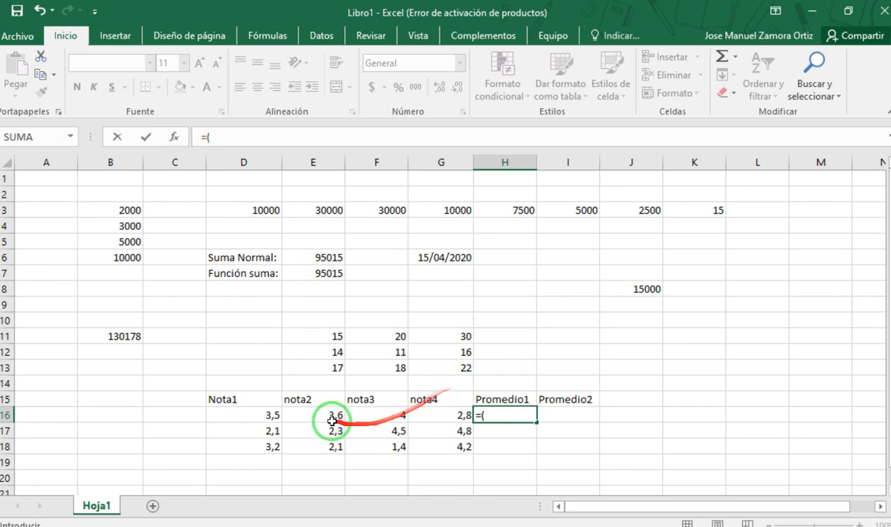
left_click(259, 411)
type("+E1")
key("BackSpace")
left_click(311, 415)
type("+")
left_click(385, 416)
type("+")
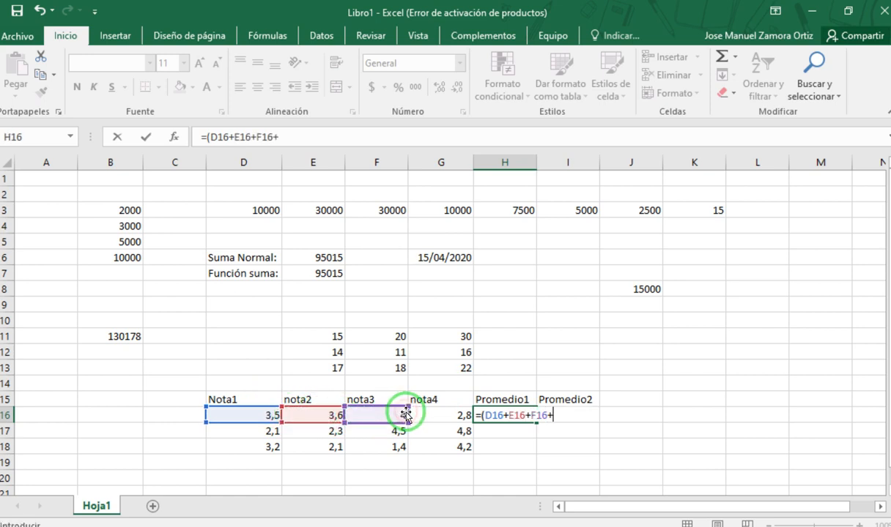
left_click(450, 415)
type(")/4")
key("Return")
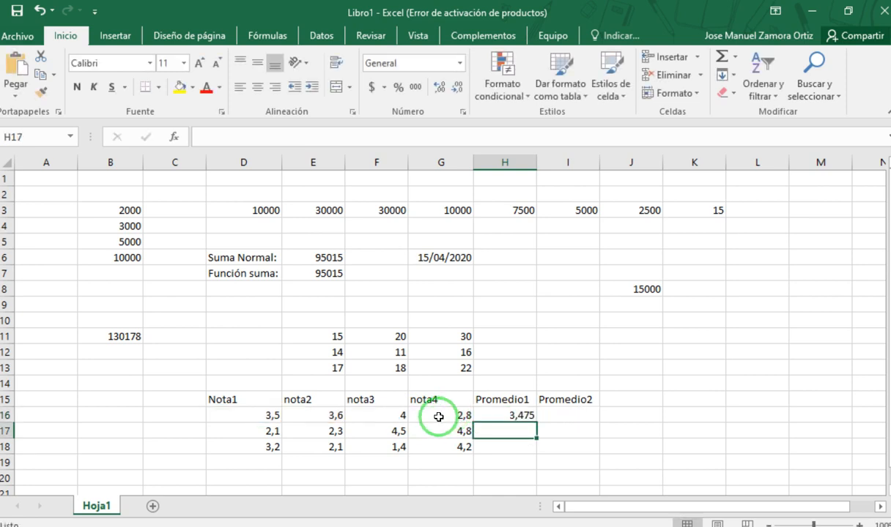
- Copy the manual average formula from H16 down to H18
left_click(517, 414)
left_click_drag(537, 423, 537, 454)
left_click(441, 478)
- Examine the copied average formula in H17 and the four grade cells it refers to
left_click(520, 429)
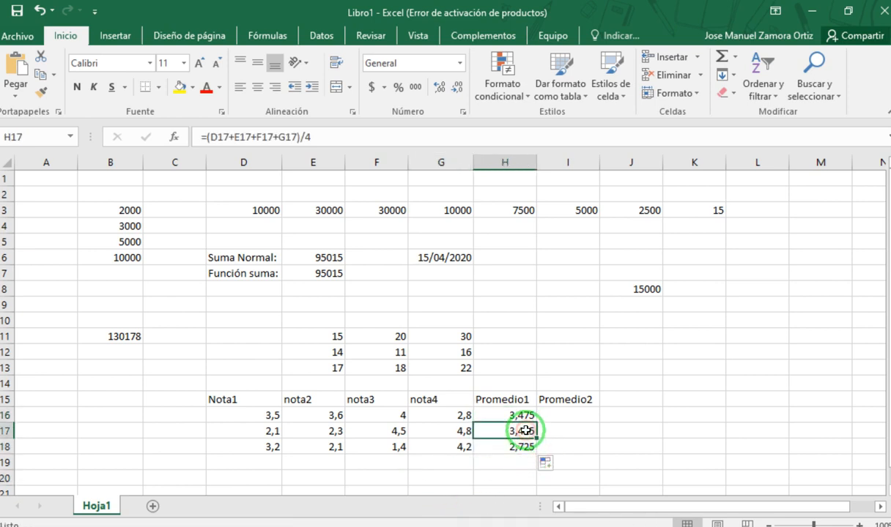
left_click_drag(315, 137, 212, 133)
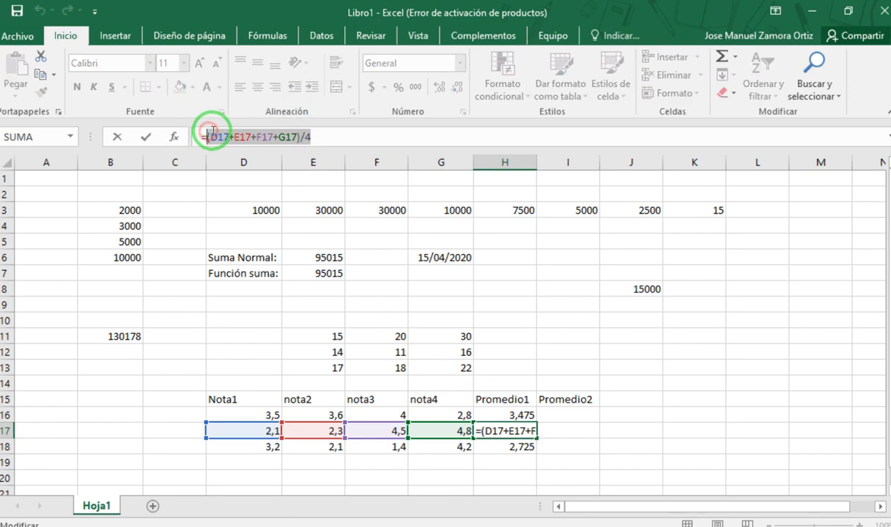
left_click(363, 136)
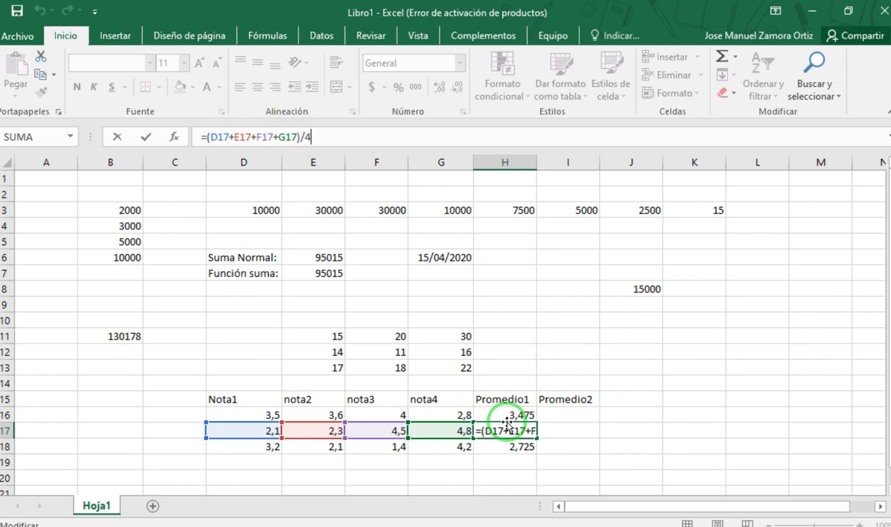
key("Return")
- Calculate the first row's second average in I16 with the formula =PROMEDIO(D16:G16)
left_click(561, 415)
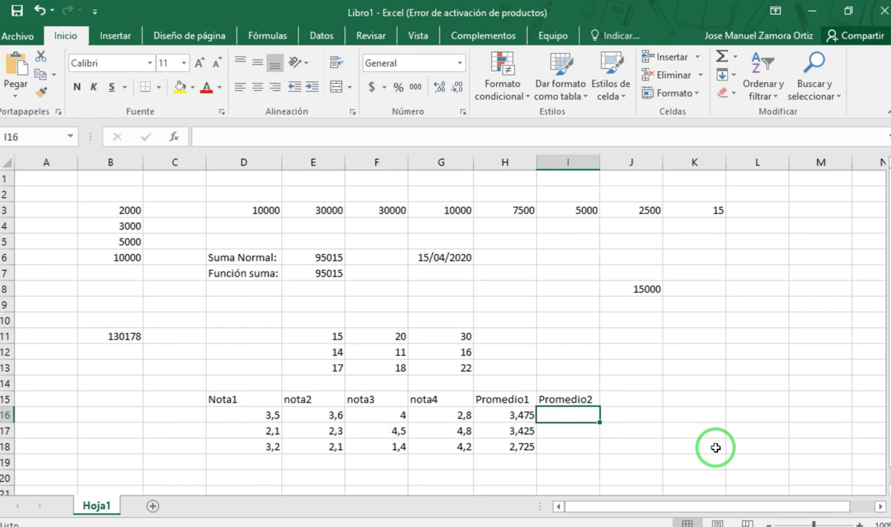
type("=")
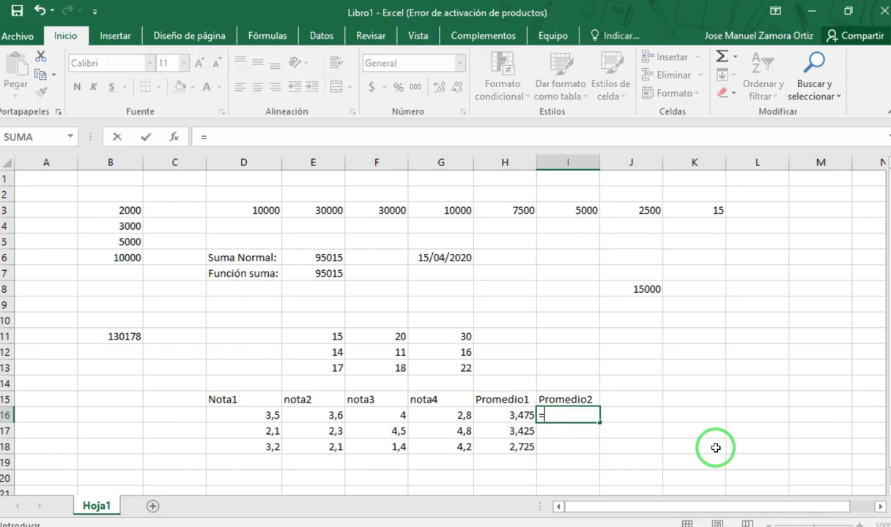
type("prome")
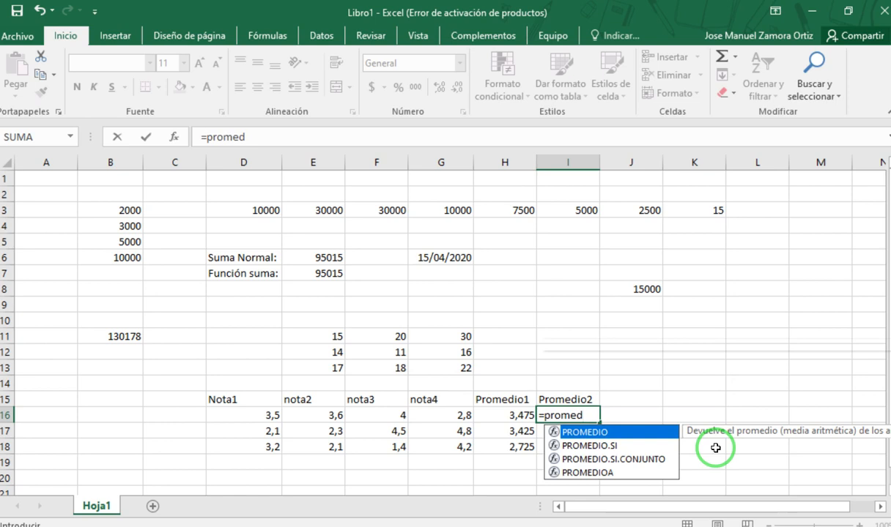
type("d")
key("Tab")
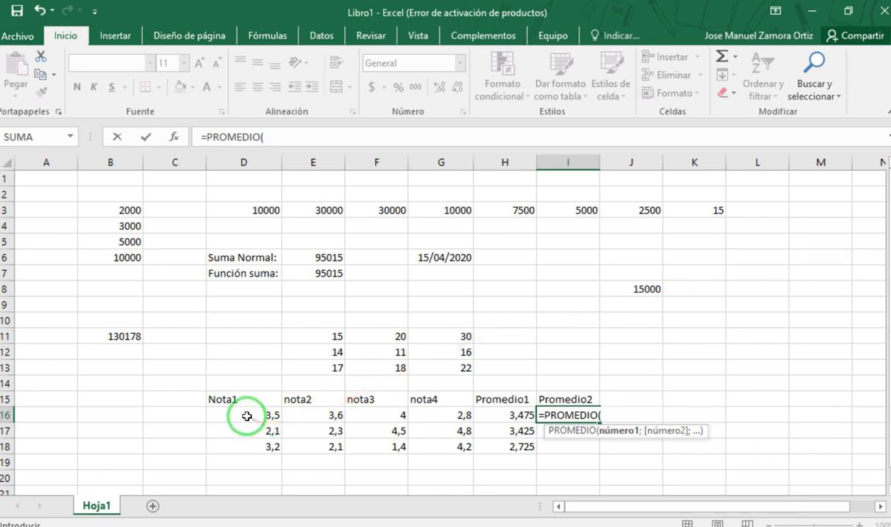
left_click_drag(247, 416, 450, 412)
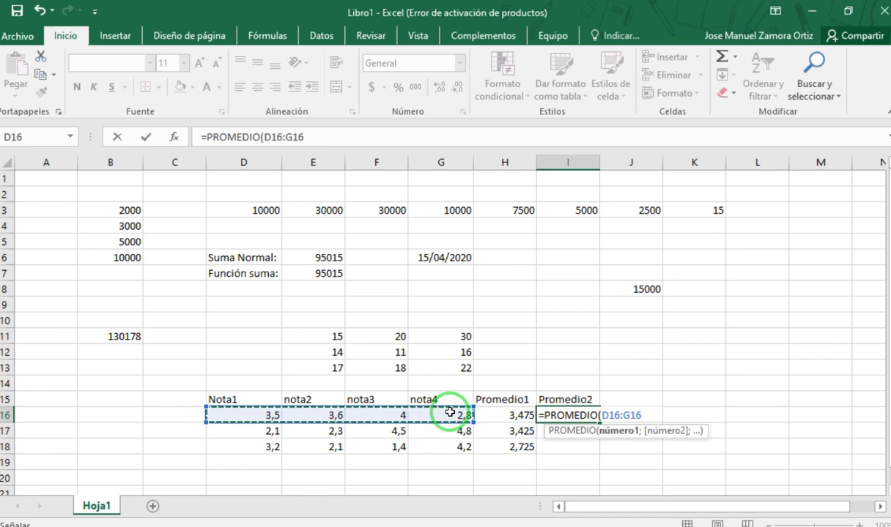
type(")")
key("Return")
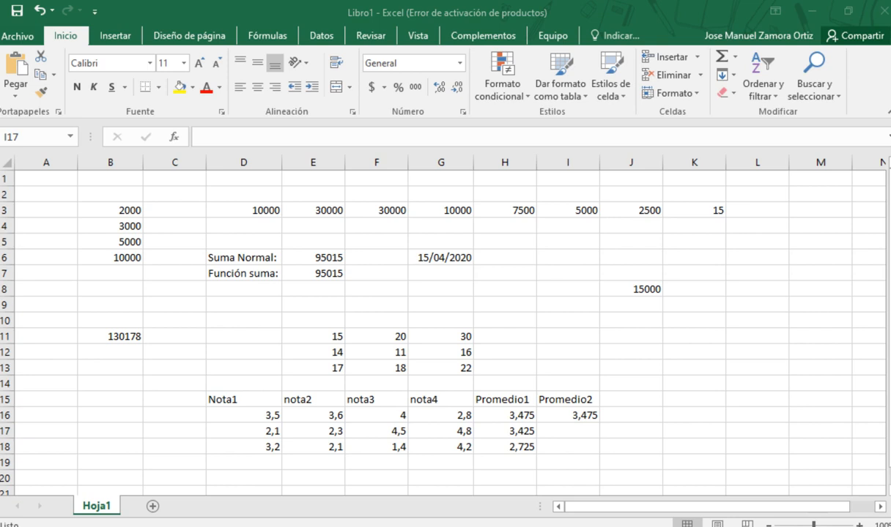
- Copy the PROMEDIO formula from I16 down to I18
left_click(598, 419)
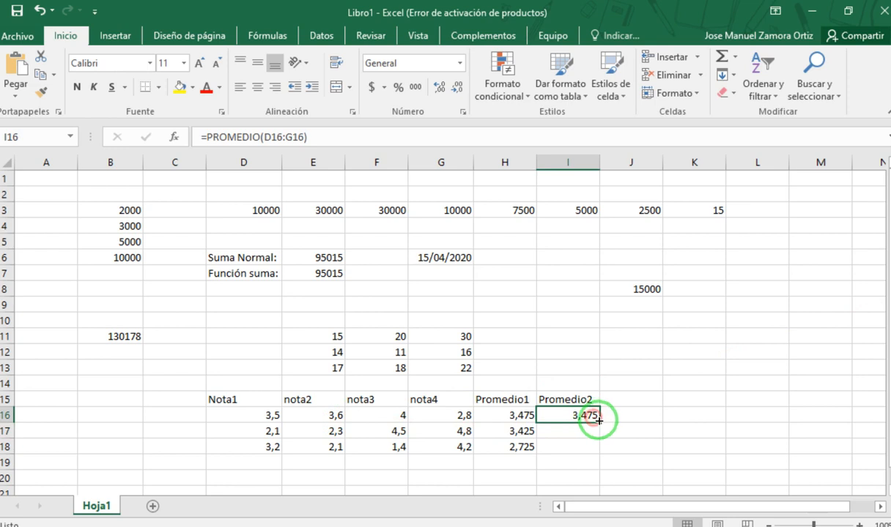
left_click(602, 426)
left_click(593, 417)
left_click_drag(599, 423, 596, 450)
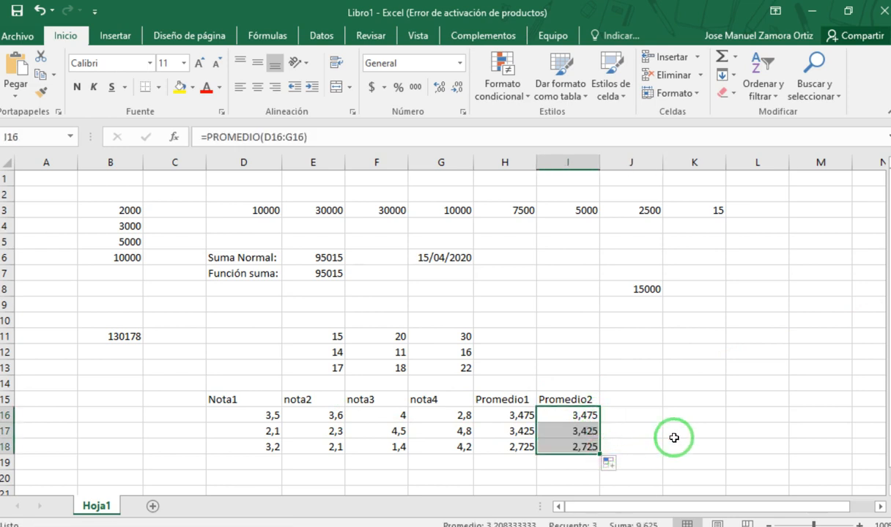
left_click(648, 444)
- Examine the PROMEDIO formulas in I16, I17 and I18 and the grade ranges they refer to
left_click(581, 412)
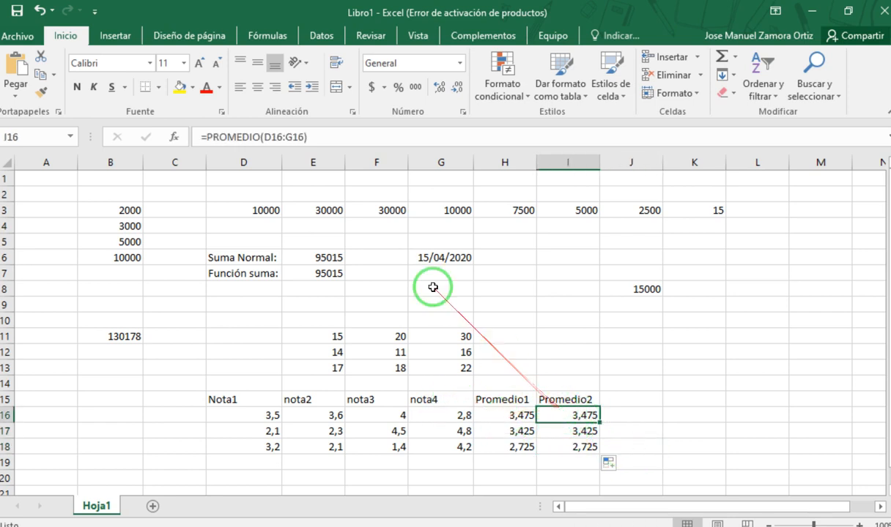
double_click(234, 137)
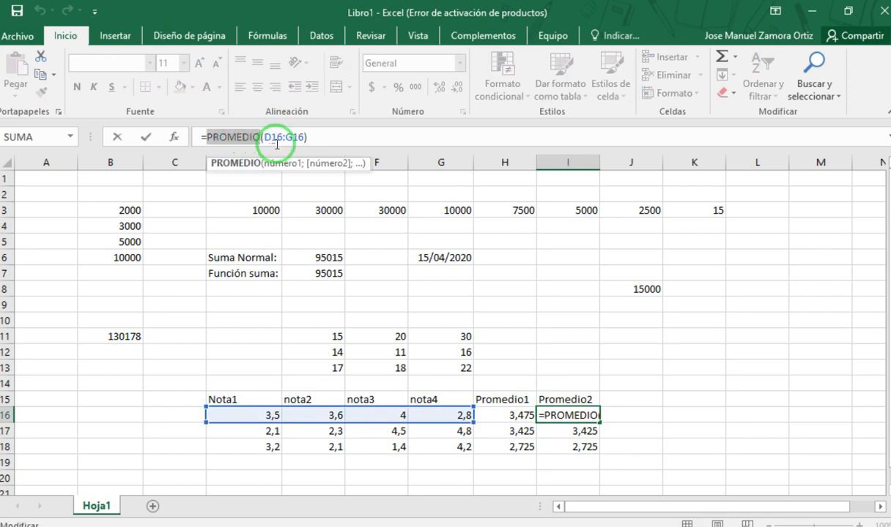
left_click(289, 138)
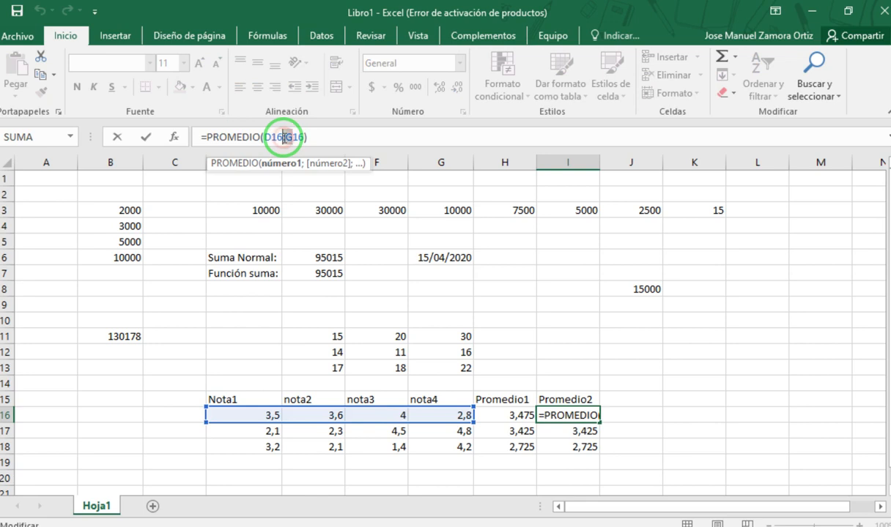
double_click(293, 138)
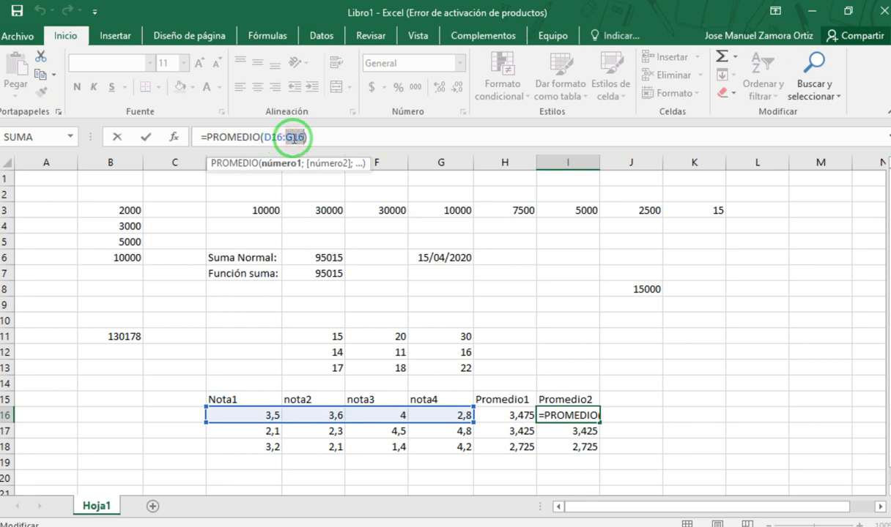
key("Escape")
double_click(582, 431)
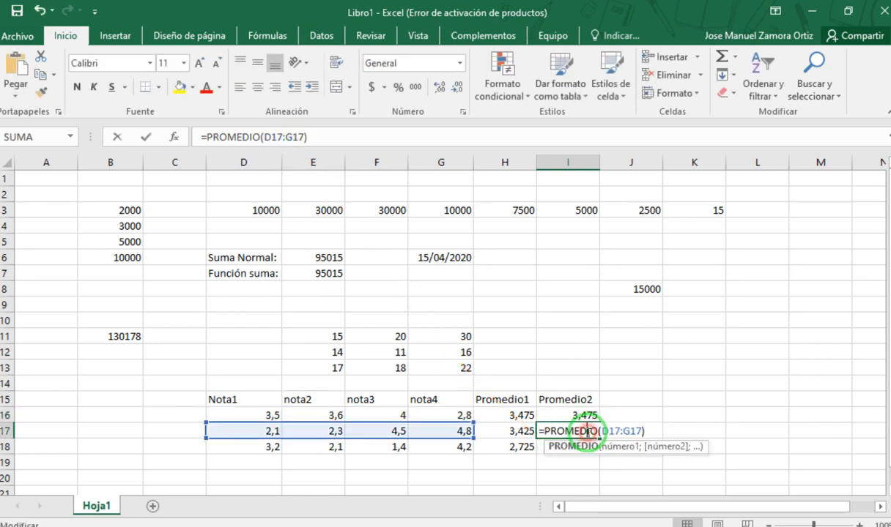
key("Escape")
left_click(569, 449)
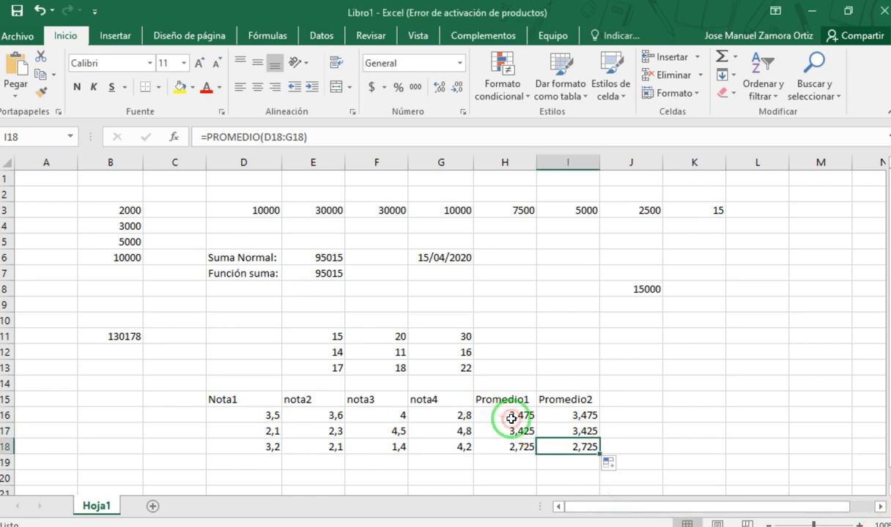
key("F2")
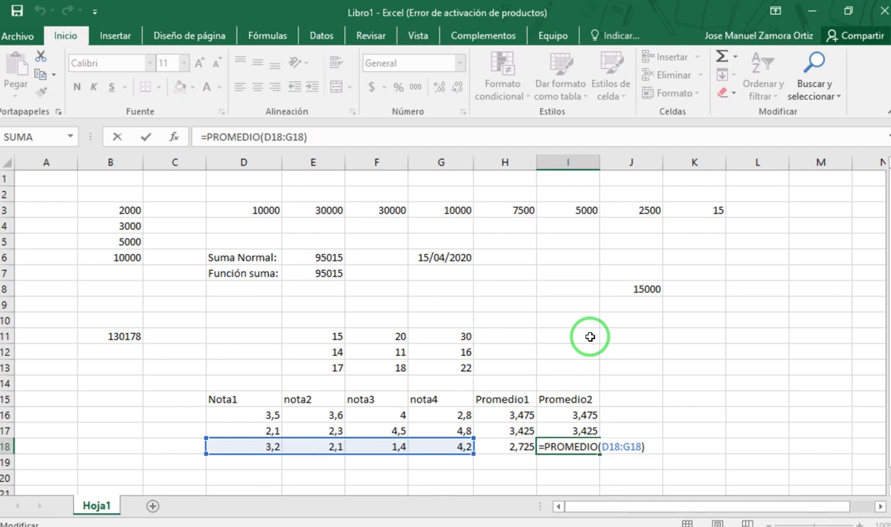
left_click(572, 448)
- Review the manual average in H16, the SUMA formula in B11 and the formulas under Promedio2
left_click(520, 415)
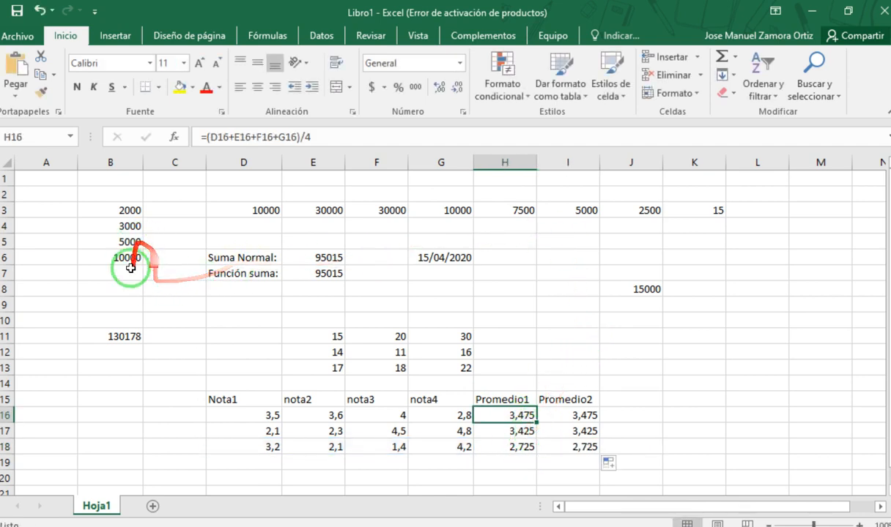
left_click(121, 337)
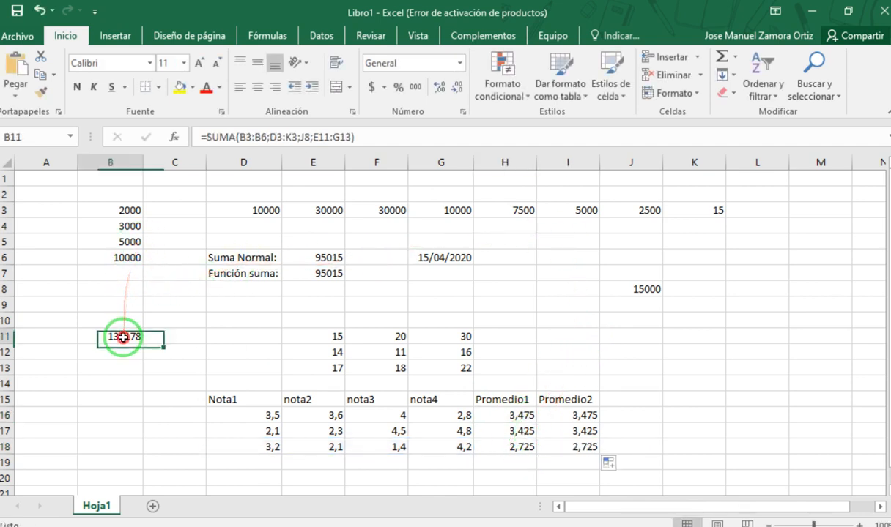
left_click(591, 415)
left_click(576, 432)
left_click(579, 461)
- Examine the manual average formula in H16, highlighting the D16+E16+F16+G16 part inside the parentheses
left_click(517, 414)
double_click(517, 414)
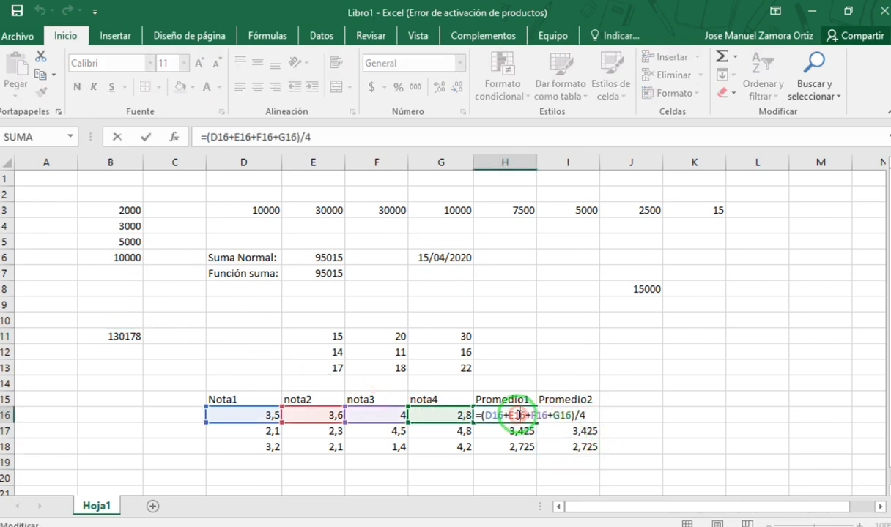
left_click(517, 450)
double_click(515, 415)
left_click_drag(485, 418, 564, 412)
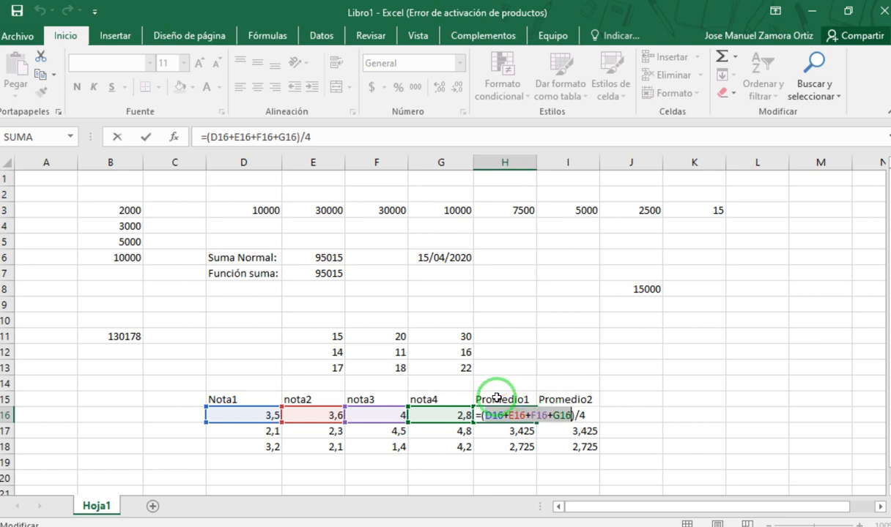
left_click_drag(487, 416, 591, 416)
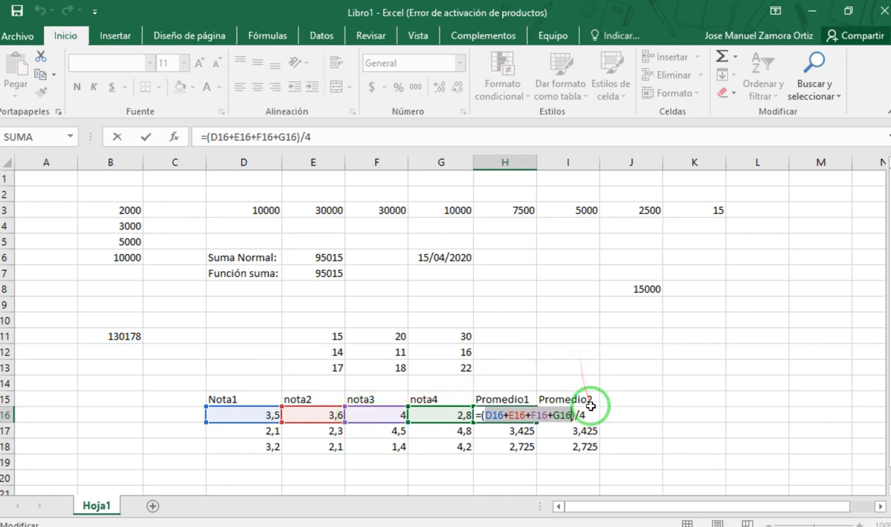
key("Return")
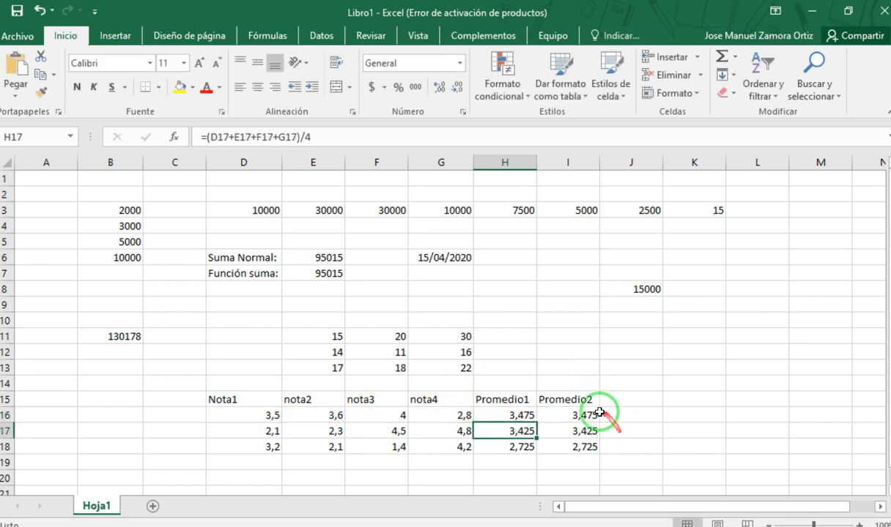
- Examine the PROMEDIO formula in I16, highlighting its argument range D16:G16
left_click(585, 418)
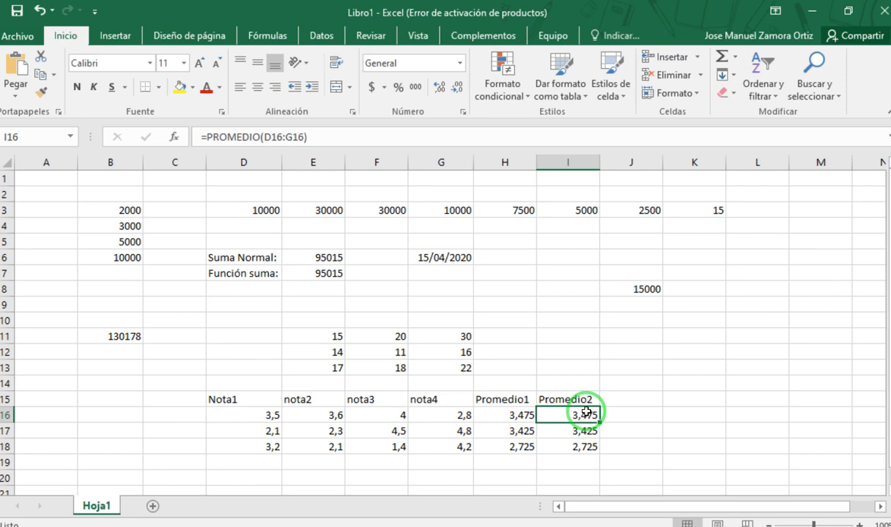
left_click(262, 137)
left_click_drag(263, 137, 302, 137)
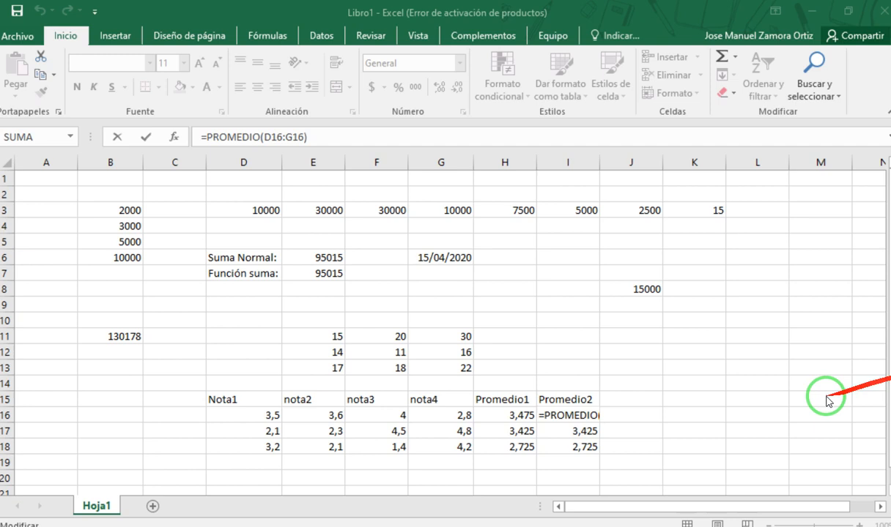
left_click(480, 461)
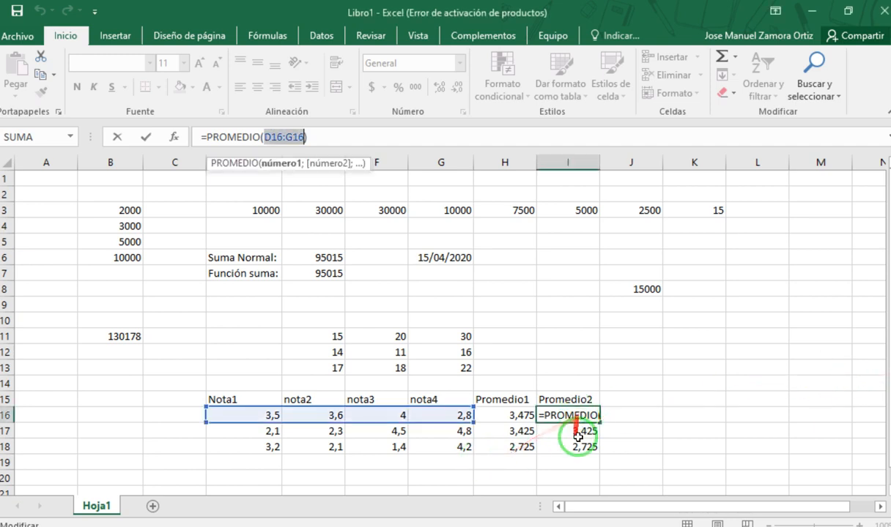
left_click(320, 136)
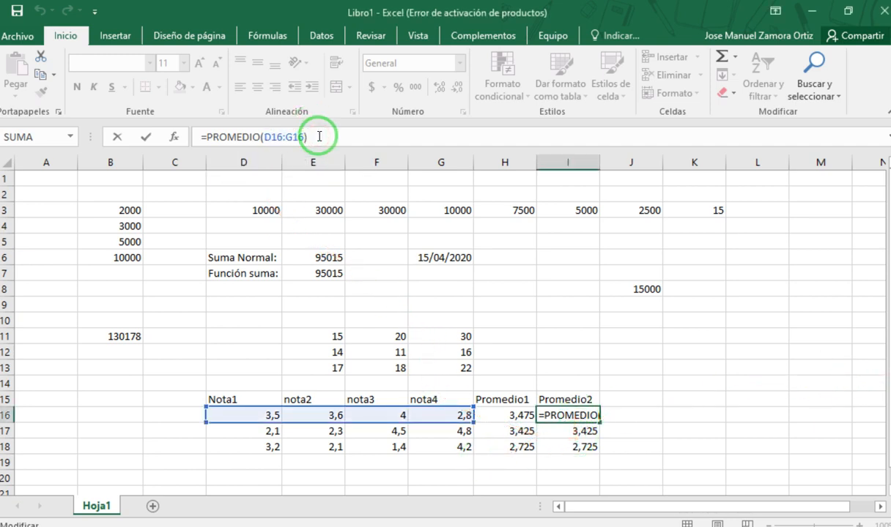
left_click(319, 136)
- With H16 selected, view the AutoSum function choices and open the option for more functions
left_click(480, 412)
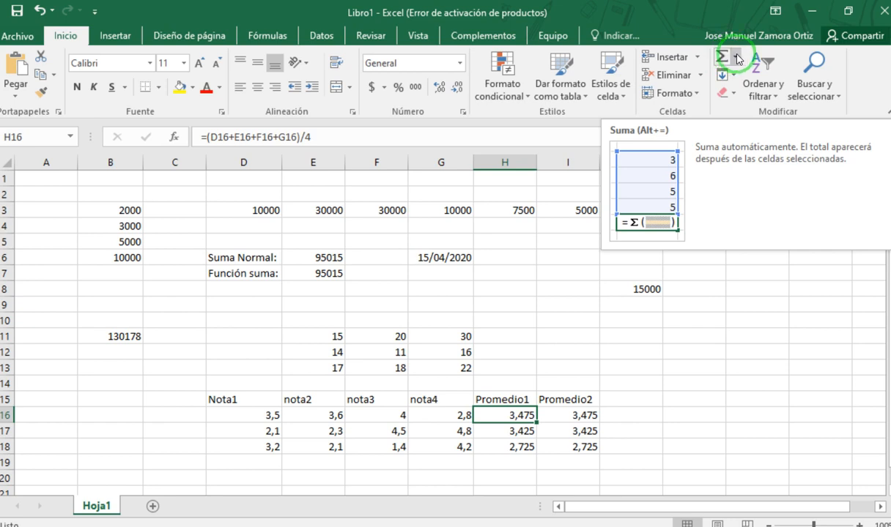
left_click(735, 58)
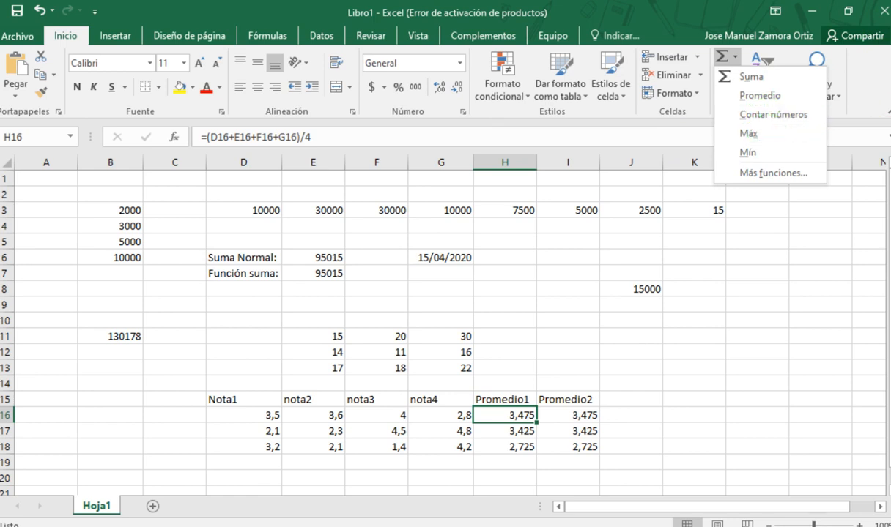
left_click(773, 173)
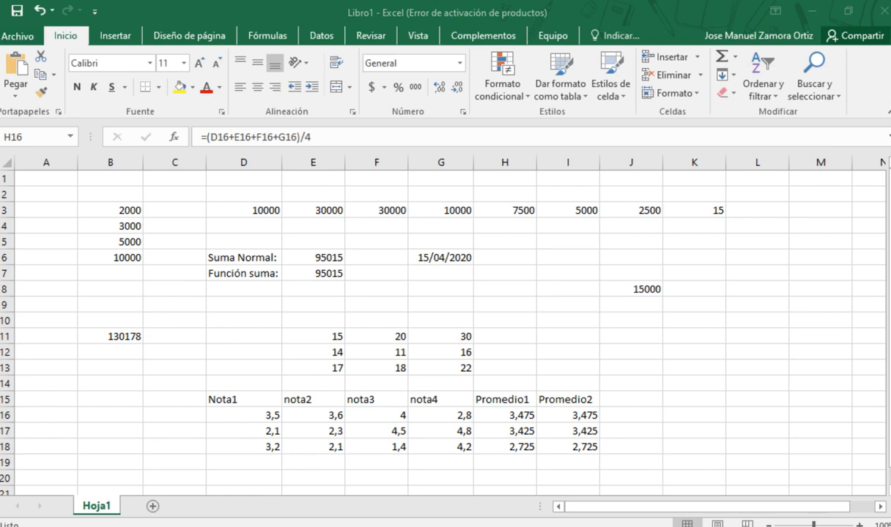
left_click(734, 58)
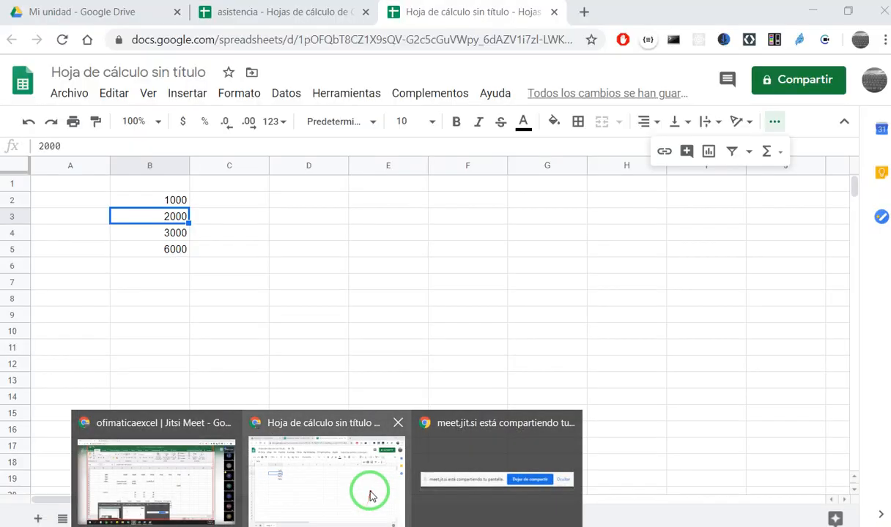
- Switch to the untitled Google Sheets spreadsheet and total B2:B5 in B6 with the SUM function
left_click(370, 495)
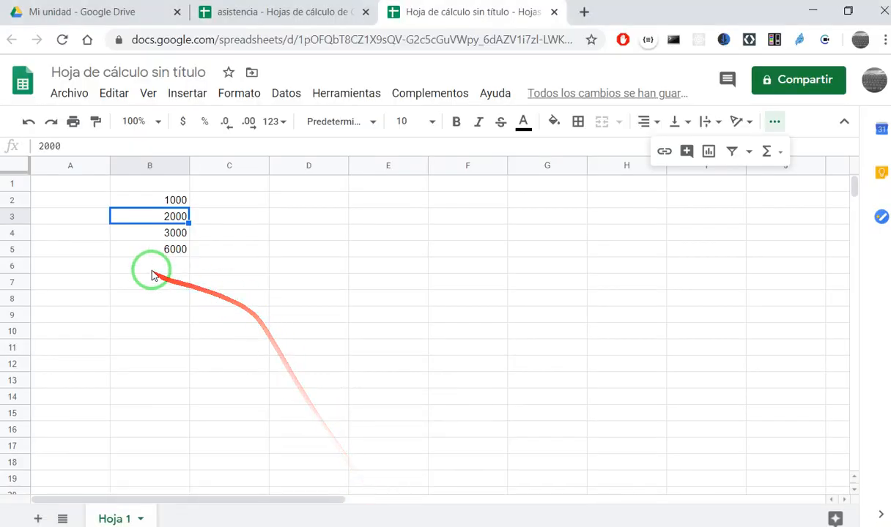
left_click(151, 268)
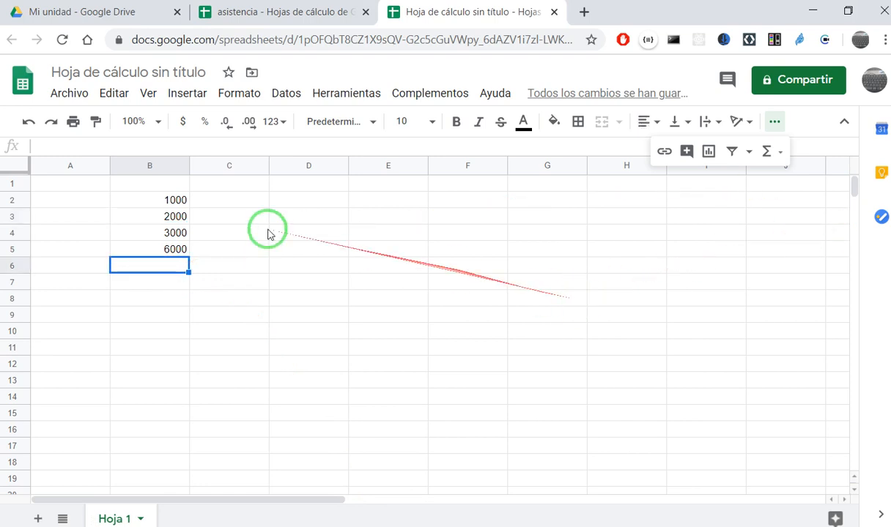
type("=")
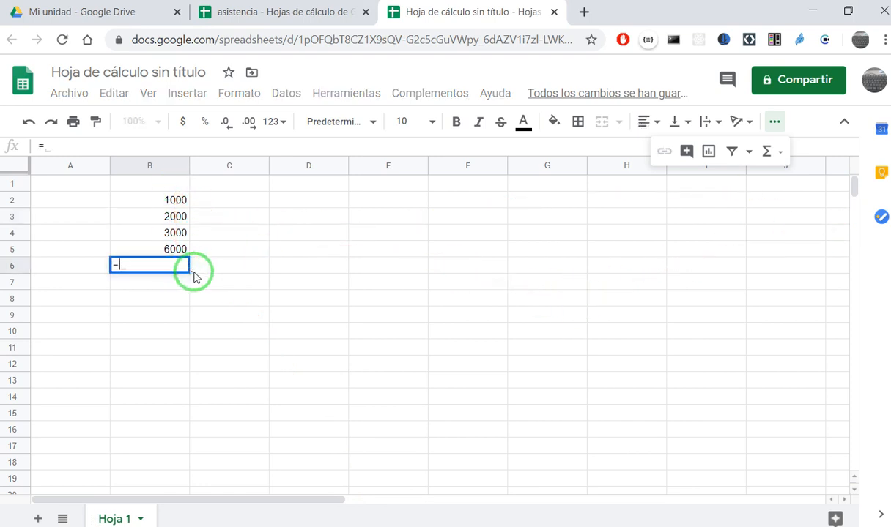
type("sum")
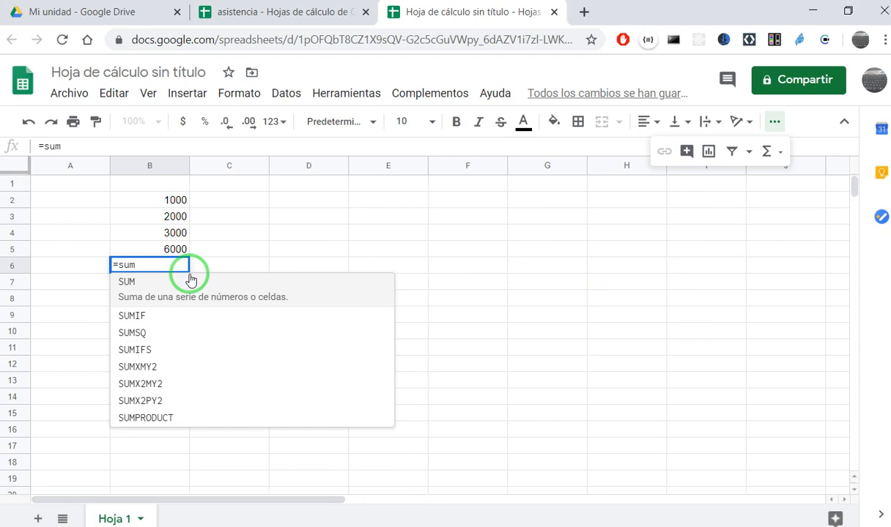
type("(")
left_click_drag(178, 200, 178, 249)
key("Return")
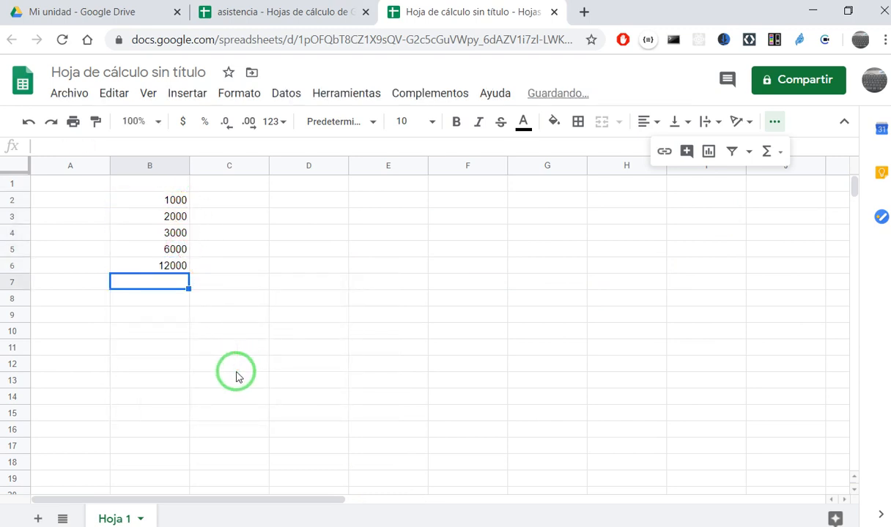
left_click(333, 228)
left_click(210, 248)
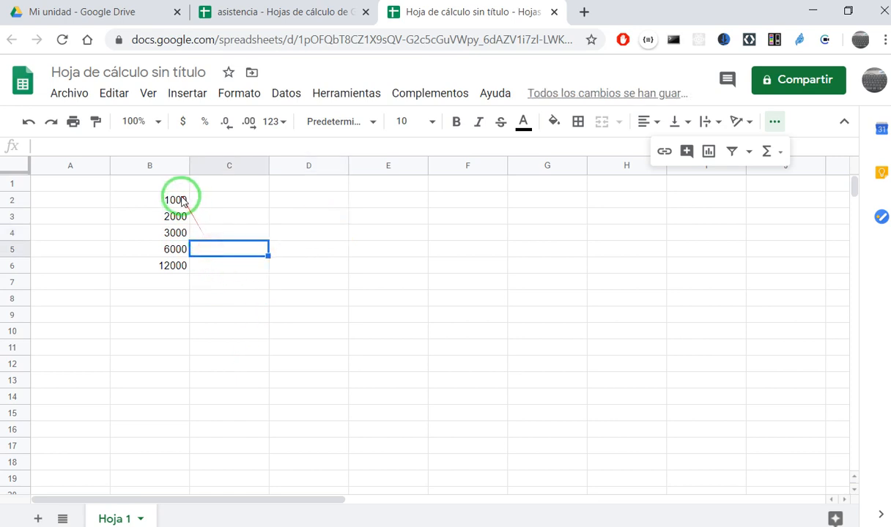
- Enter the values 15, 12, 13 and 22 in cells D5 to G5
left_click_drag(180, 199, 179, 249)
left_click(326, 183)
left_click(320, 246)
type("15")
key("Tab")
type("12")
key("Tab")
type("3")
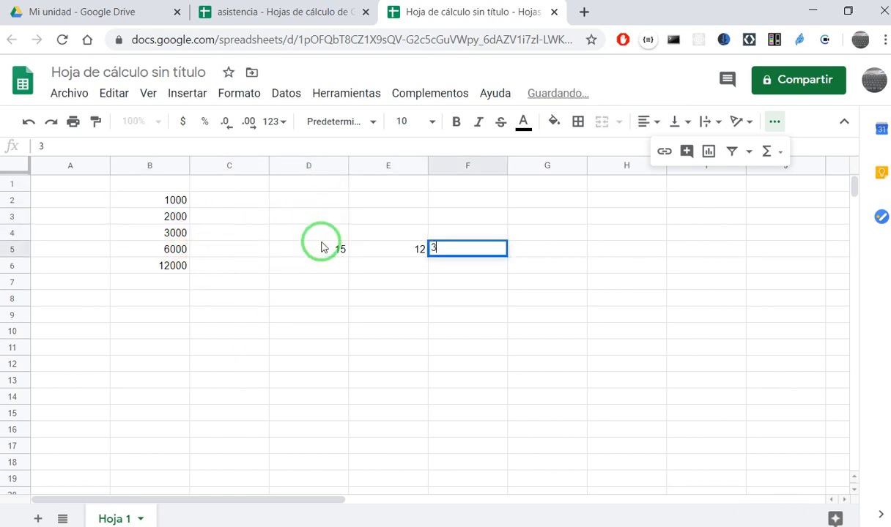
key("BackSpace")
type("13")
key("Tab")
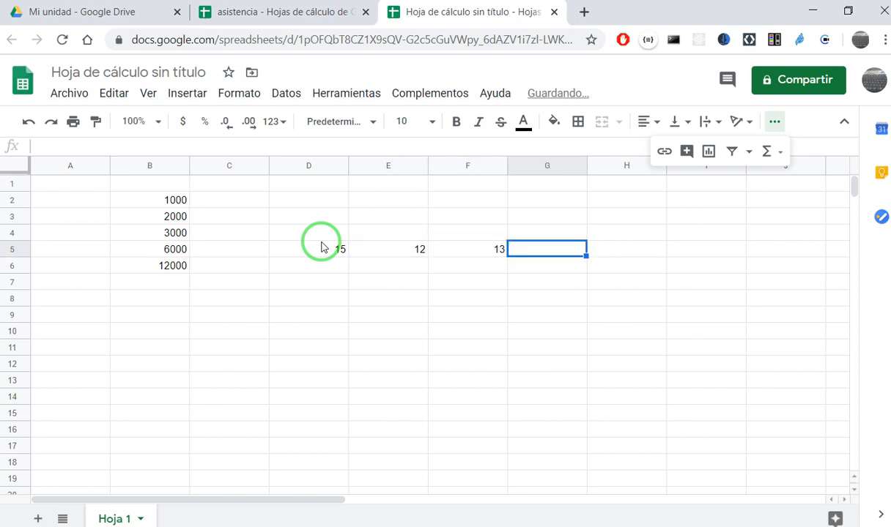
type("22")
- Narrow columns D to G together so their widths fit the entered numbers
left_click_drag(317, 165, 590, 161)
double_click(587, 161)
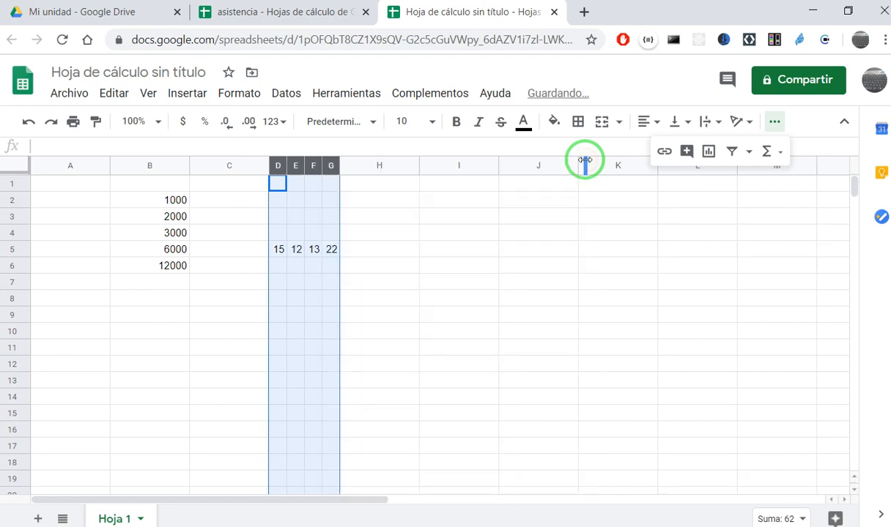
left_click(357, 238)
- Try to enter the Spanish function name promedio as a formula in cell H5
left_click(359, 248)
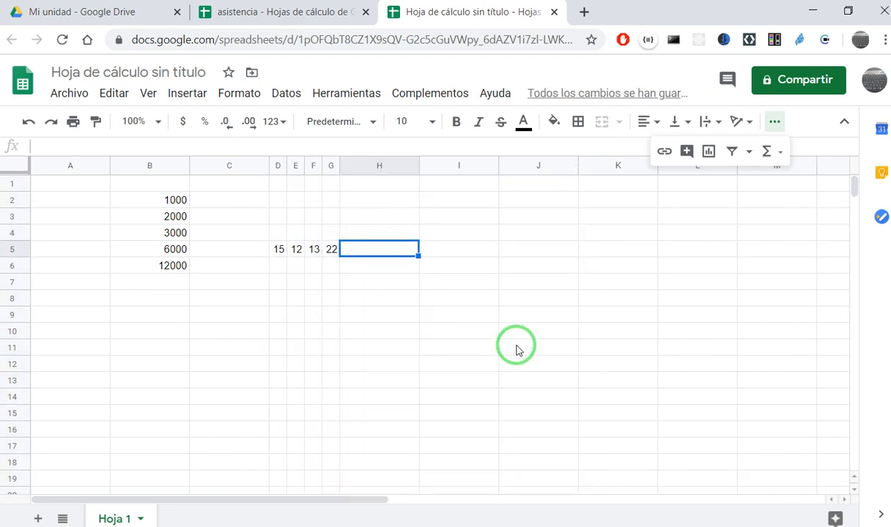
type("=promedio")
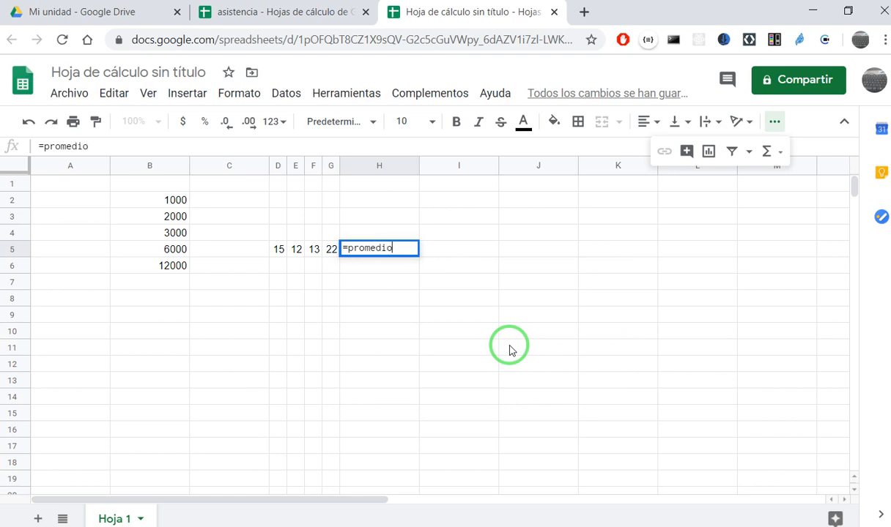
key("BackSpace")
key("BackSpace")
key("BackSpace")
key("BackSpace")
key("BackSpace")
key("BackSpace")
key("BackSpace")
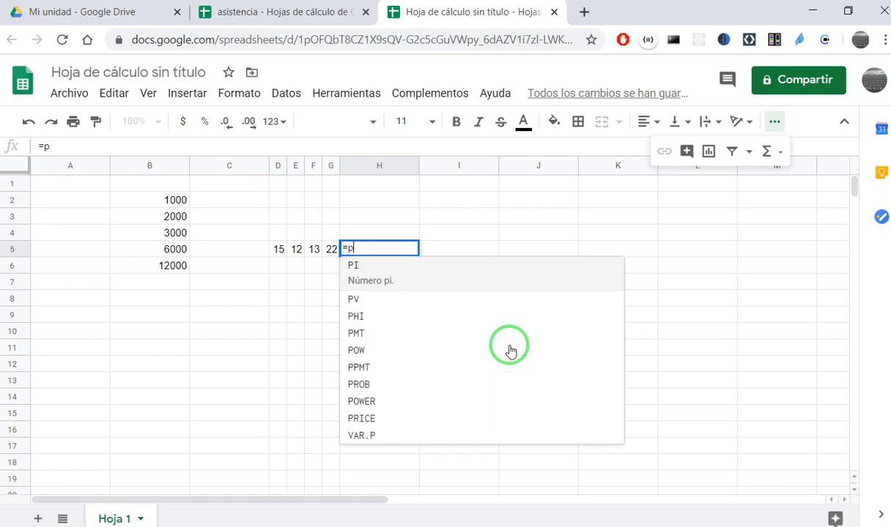
- Calculate the average of D5:G5 in cell H5 with the AVERAGE function
type("av")
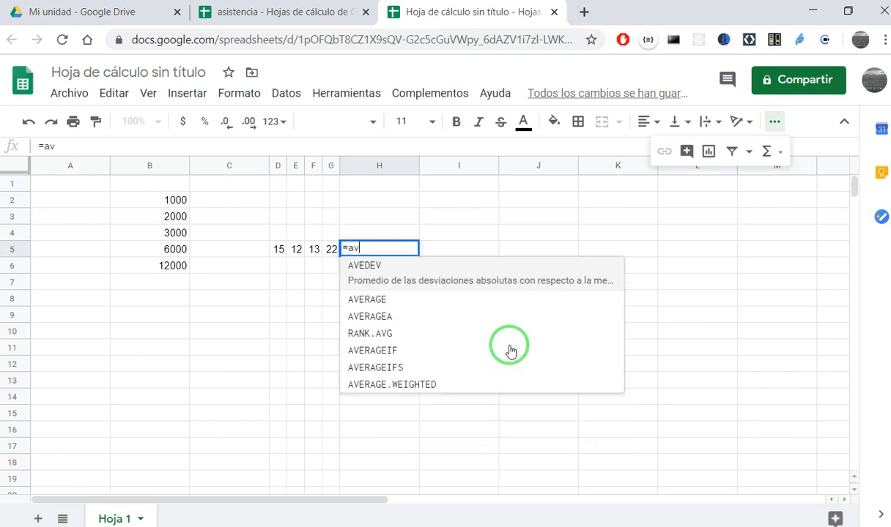
type("e")
key("Down")
key("Down")
key("Up")
key("Up")
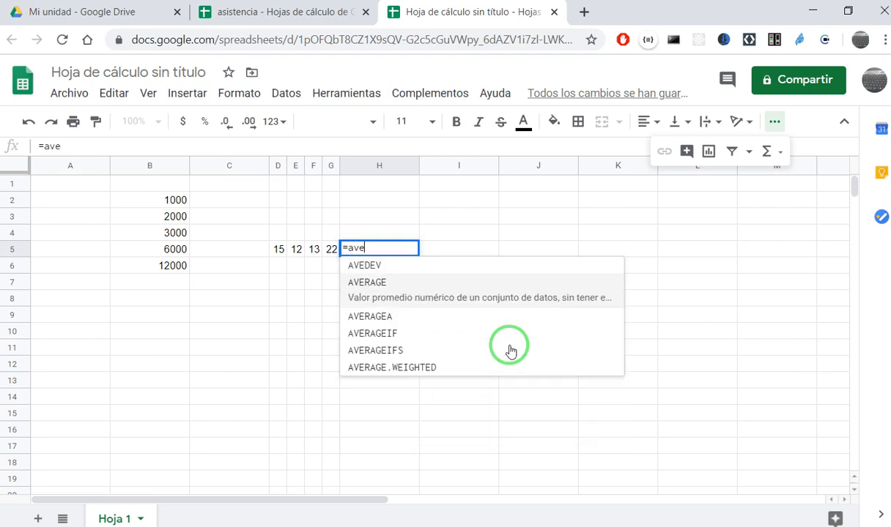
left_click(368, 294)
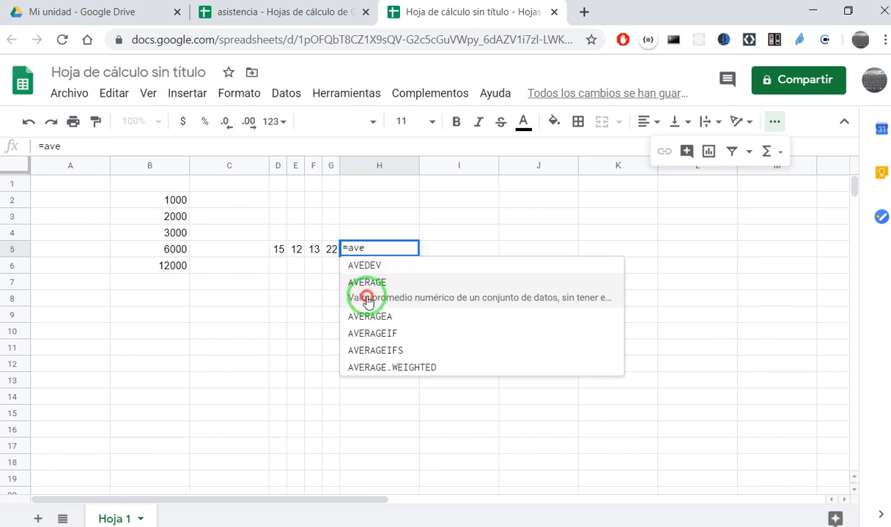
left_click(268, 250)
left_click_drag(276, 249, 329, 254)
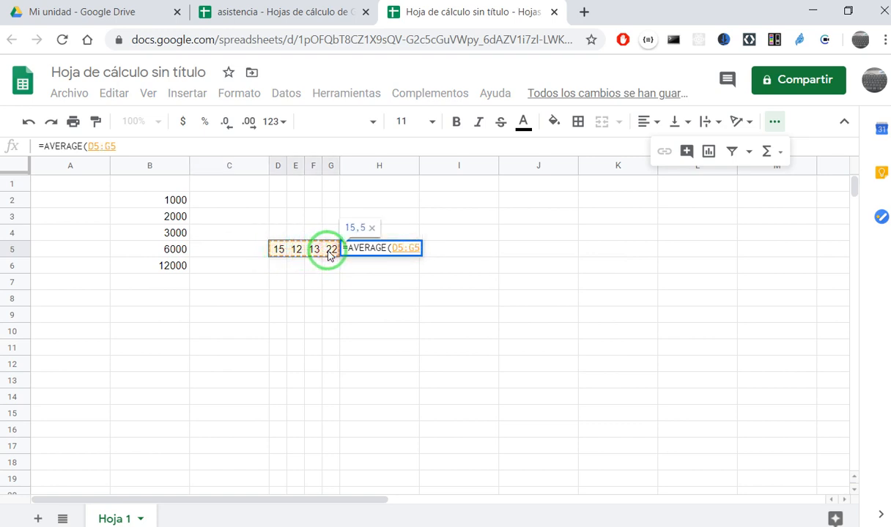
key("Return")
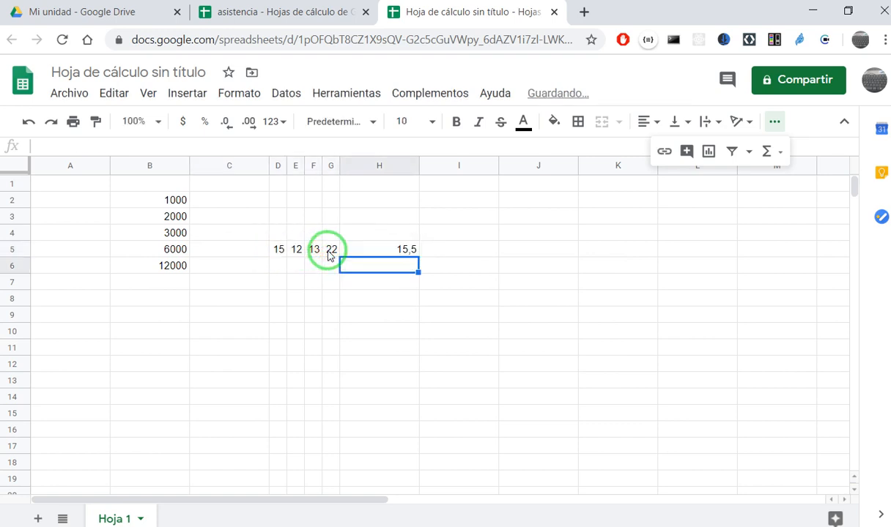
- Review the AVERAGE formula in H5 and delete it from the cell
left_click(378, 249)
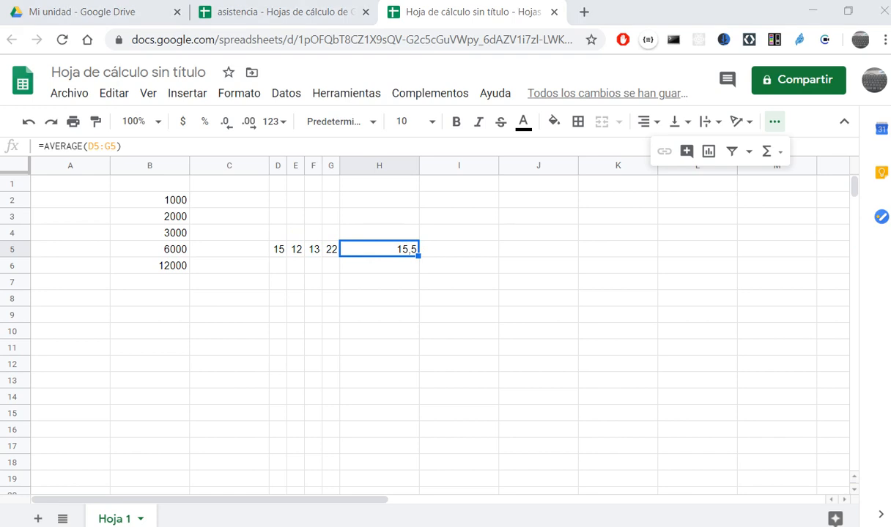
left_click(364, 287)
left_click(283, 284)
left_click(378, 298)
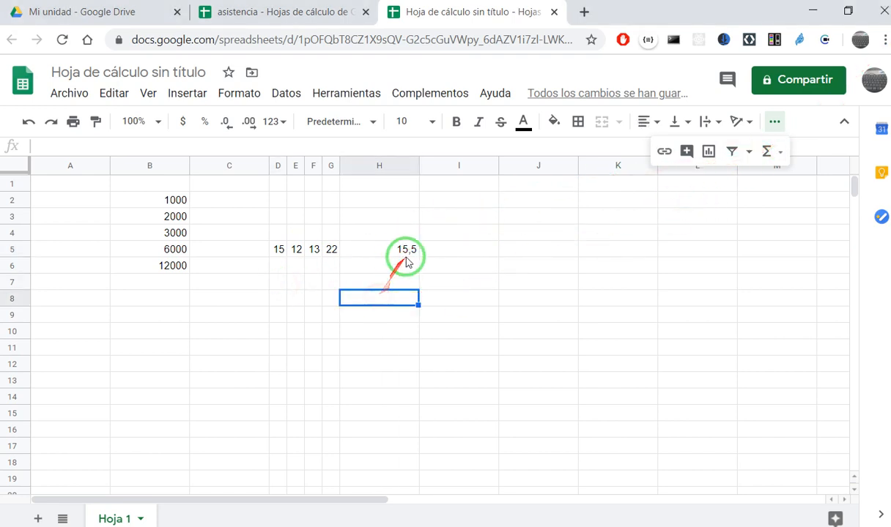
left_click(405, 251)
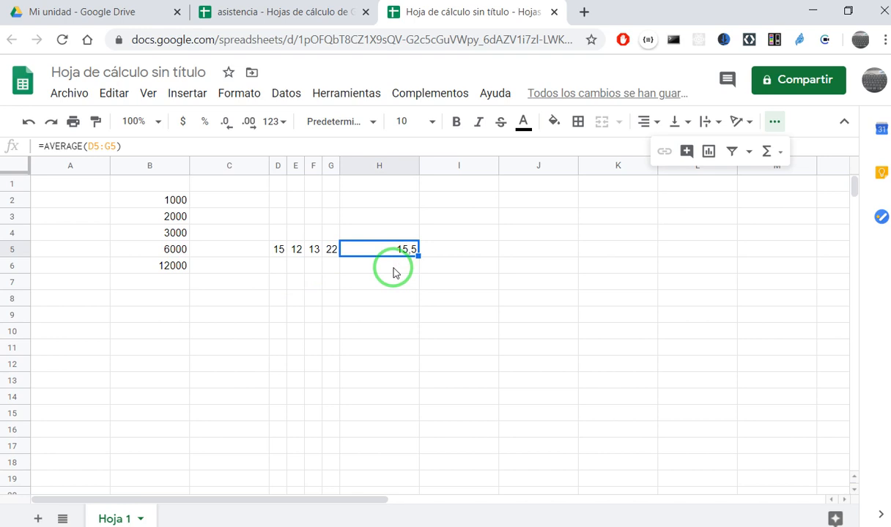
key("Delete")
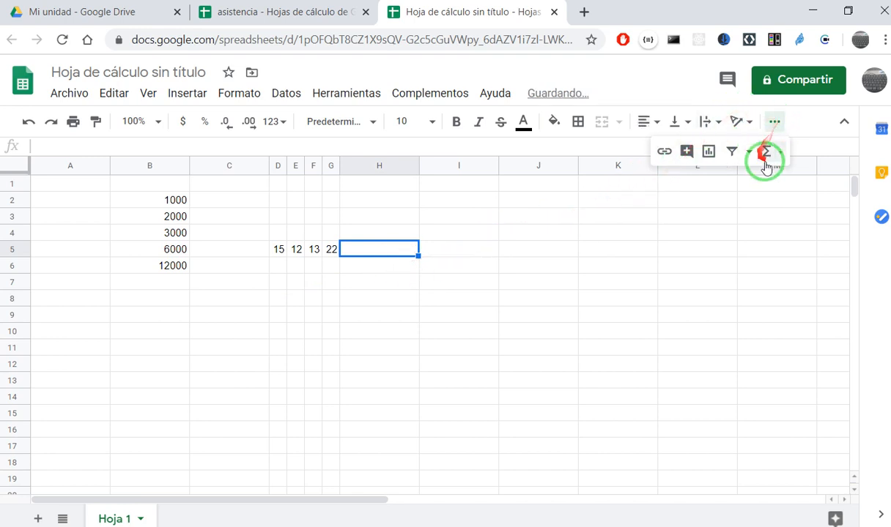
- Review the available spreadsheet functions, from the common ones such as SUM and AVERAGE to the complete function list
left_click(648, 309)
left_click(783, 152)
left_click(784, 123)
left_click(778, 122)
left_click(439, 330)
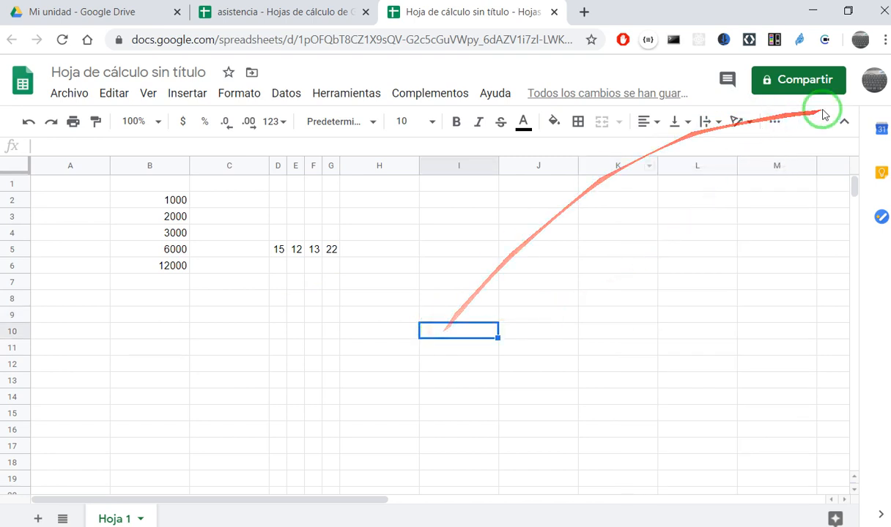
left_click(777, 126)
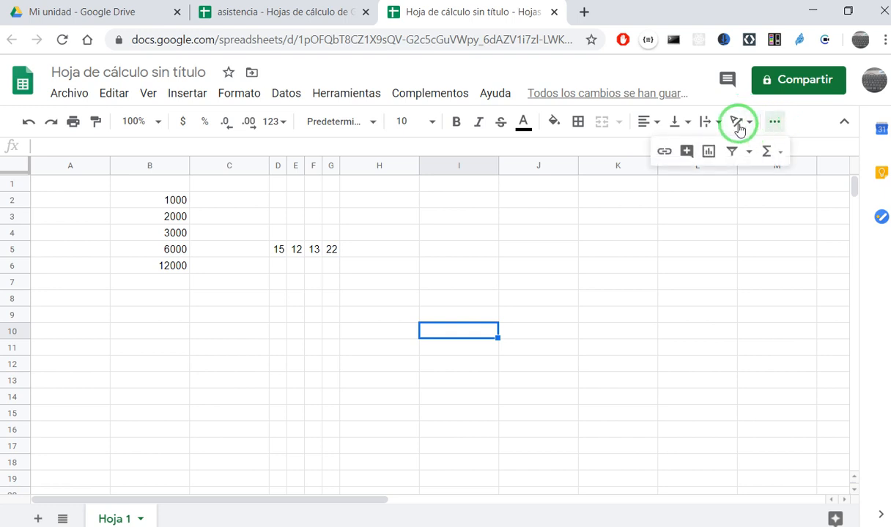
left_click(782, 153)
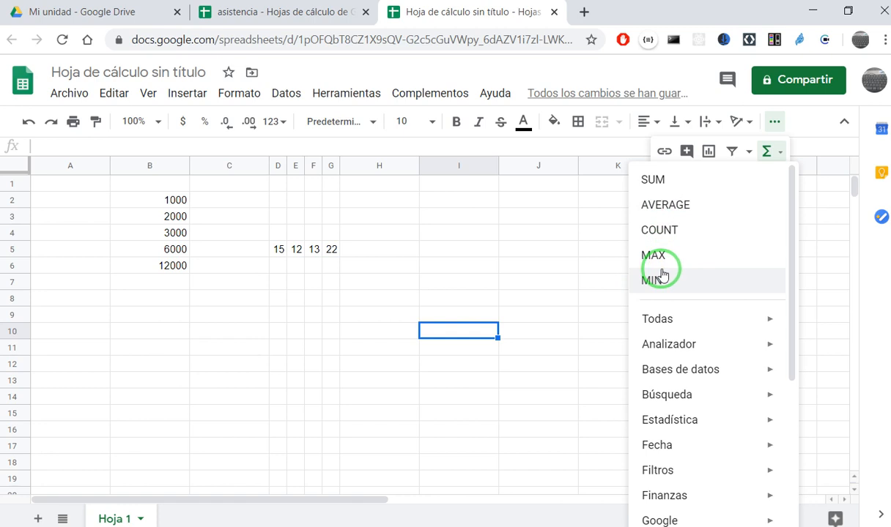
mouse_move(659, 313)
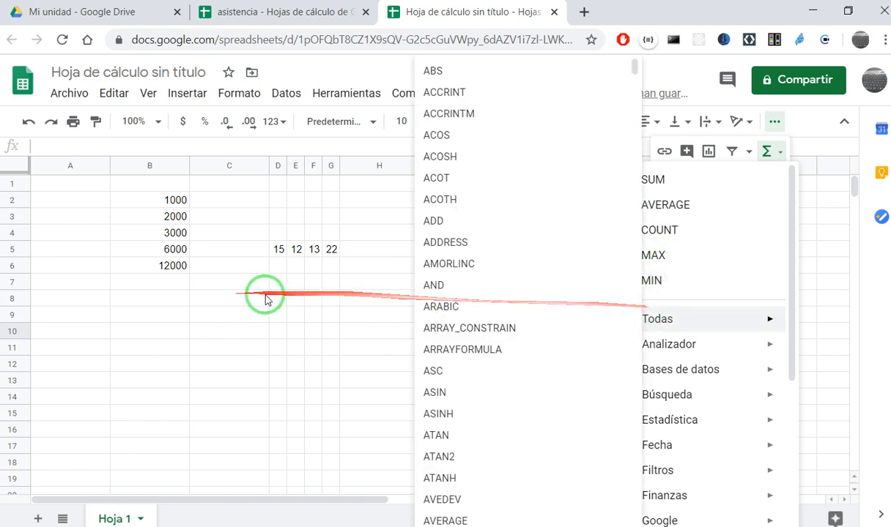
left_click(348, 232)
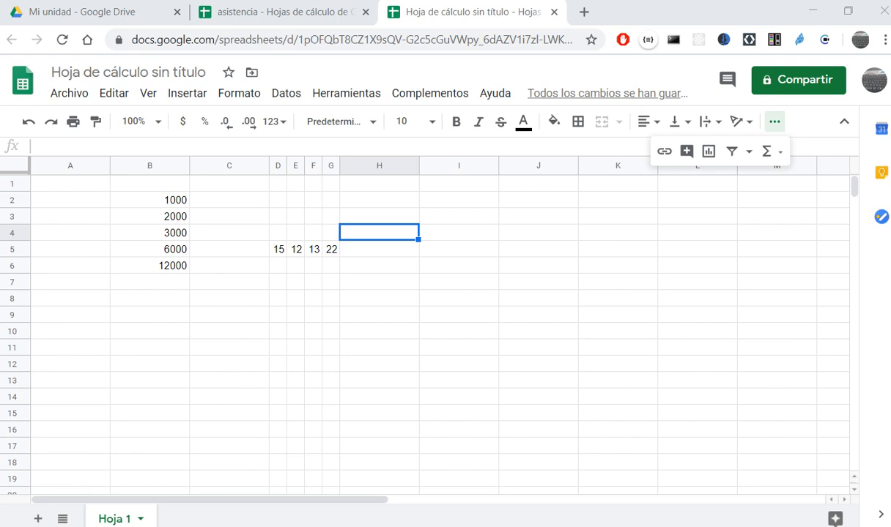
- Switch to the task page "Funciones mas comunes" and read its instructions, highlighting the word "poner"
left_click_drag(890, 121, 407, 34)
scroll(471, 303, "down", 2)
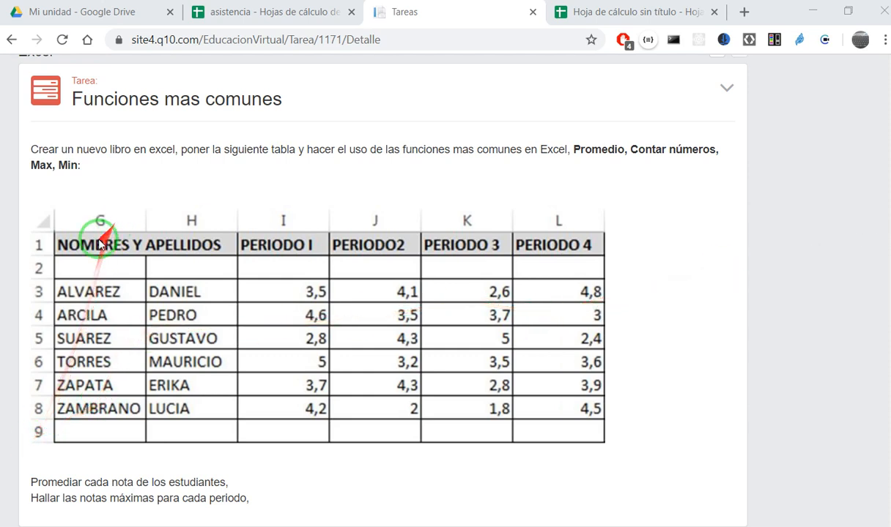
left_click(93, 265)
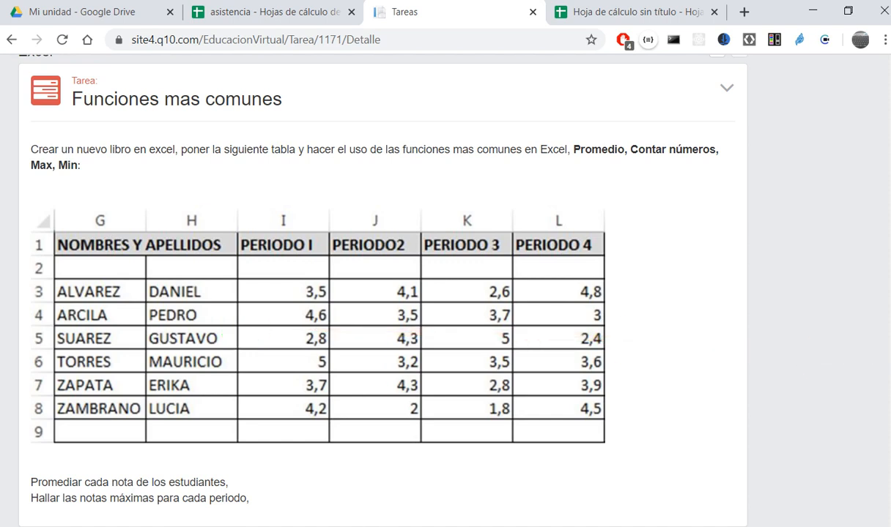
scroll(461, 205, "up", 2)
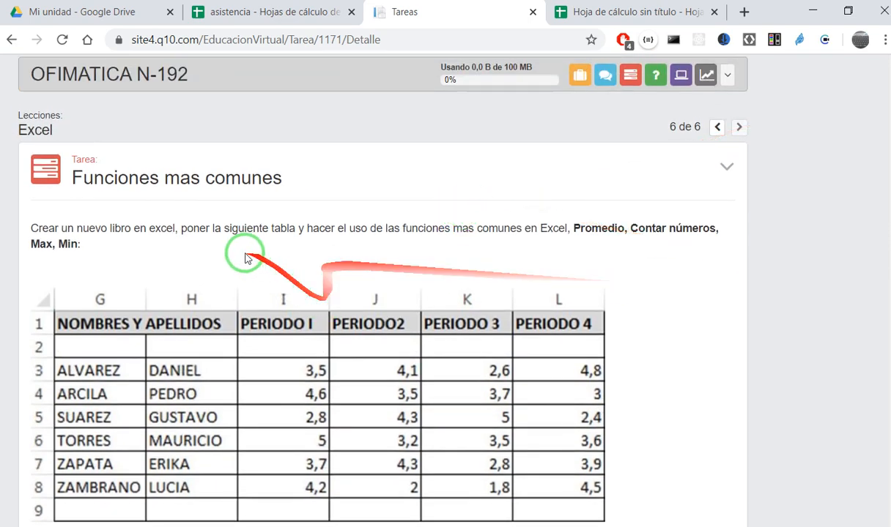
scroll(247, 258, "down", 1)
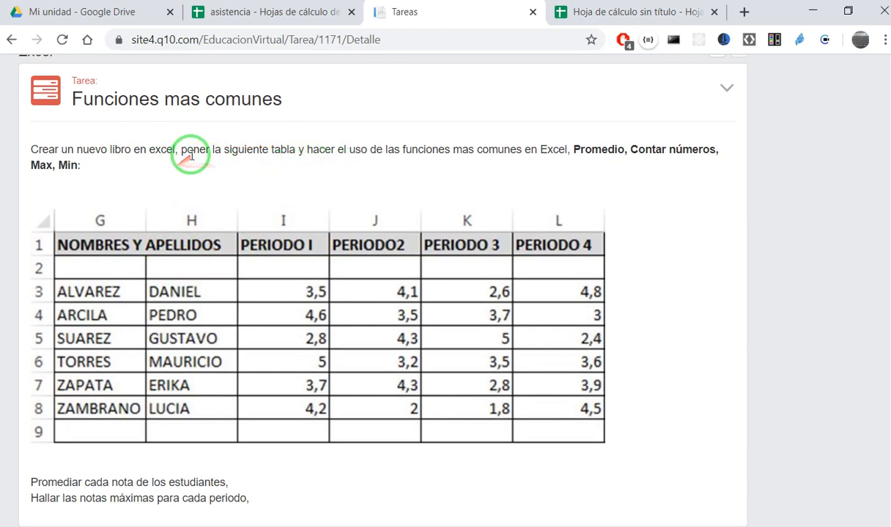
left_click_drag(182, 140, 203, 151)
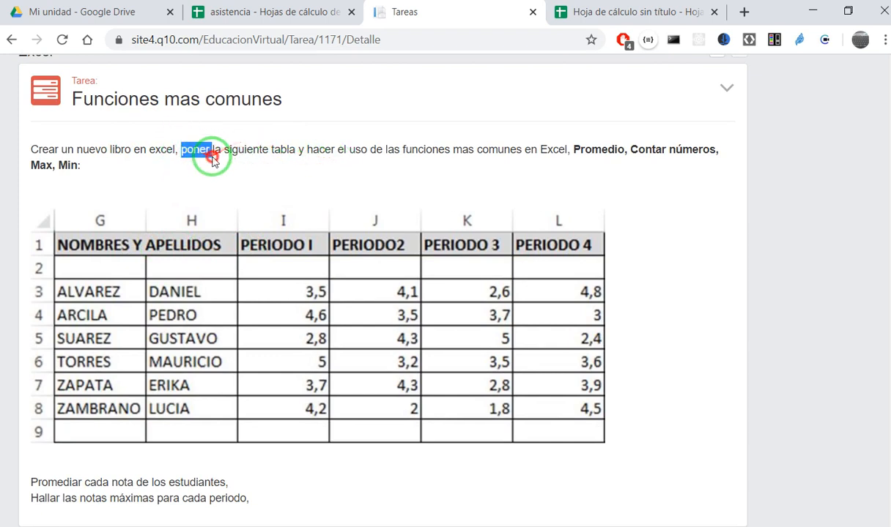
left_click(222, 155)
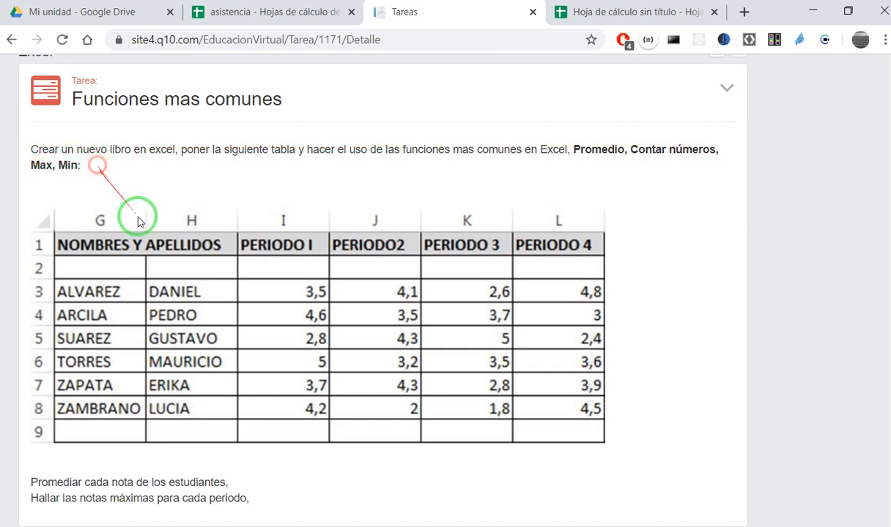
- Examine the task's grades table and required functions, highlighting the table image and the word "números"
left_click_drag(747, 456, 52, 233)
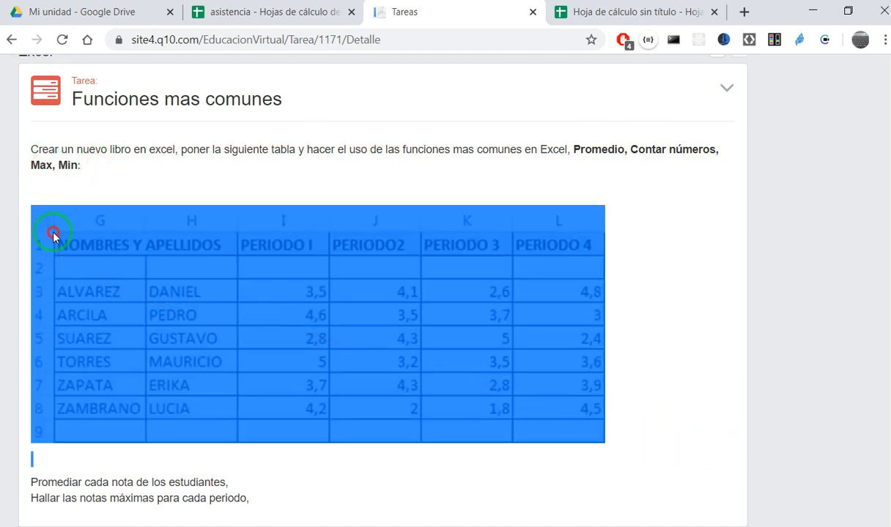
left_click(636, 259)
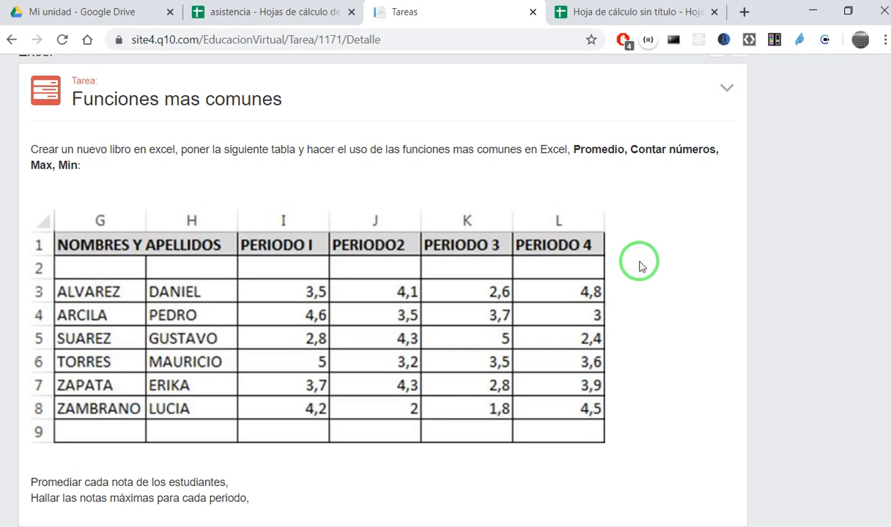
scroll(640, 262, "down", 1)
scroll(640, 262, "up", 1)
double_click(691, 150)
scroll(597, 284, "down", 3)
scroll(607, 331, "up", 2)
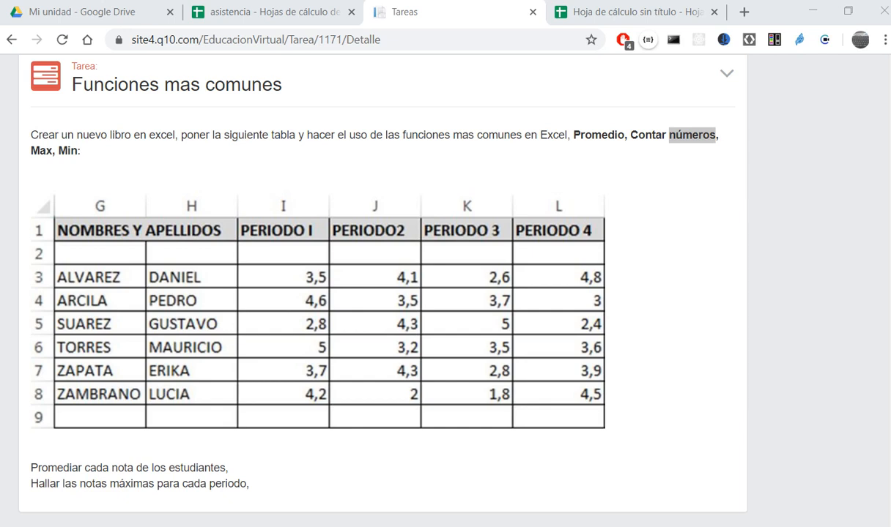
- Switch to the asistencia spreadsheet, highlight the article price table from F10 up to B2, and view the file options
left_click(264, 11)
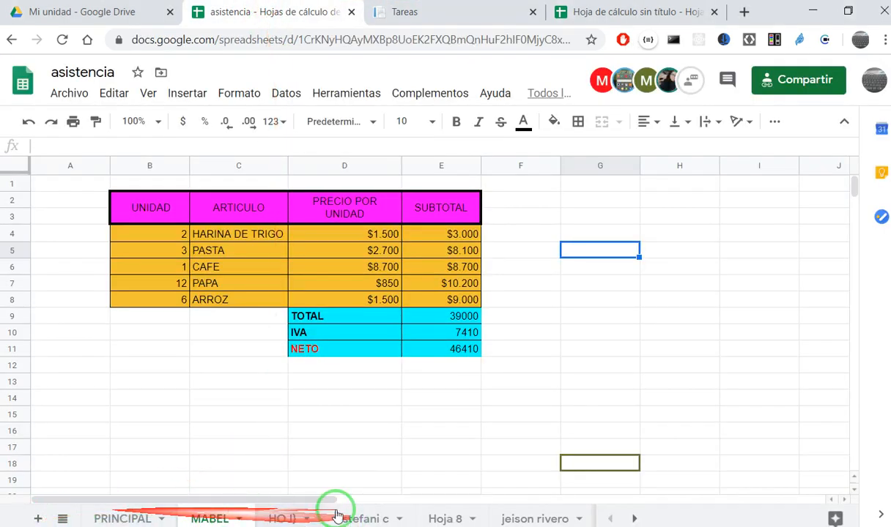
left_click(352, 333)
left_click_drag(513, 331, 154, 185)
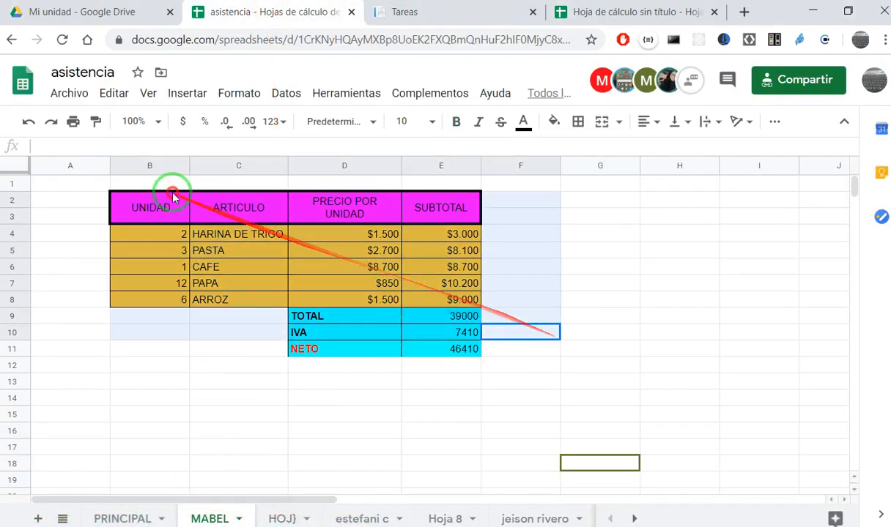
left_click(671, 333)
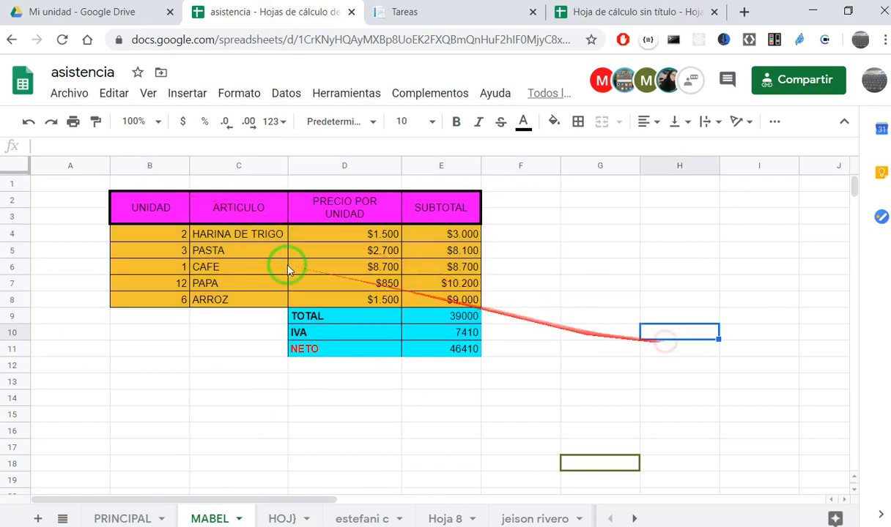
left_click(69, 93)
mouse_move(100, 159)
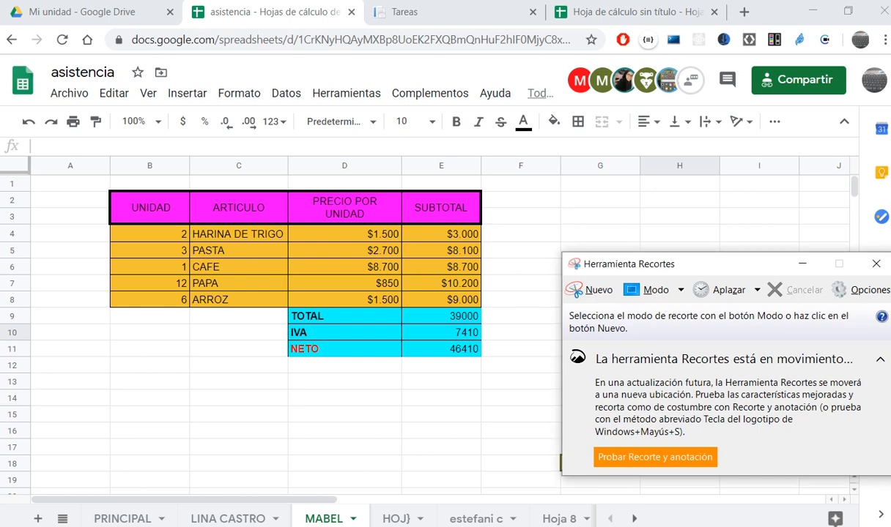
- Try to capture a new snip of the spreadsheet with Herramienta Recortes
key("alt+Tab")
key("alt+Tab")
left_click(591, 290)
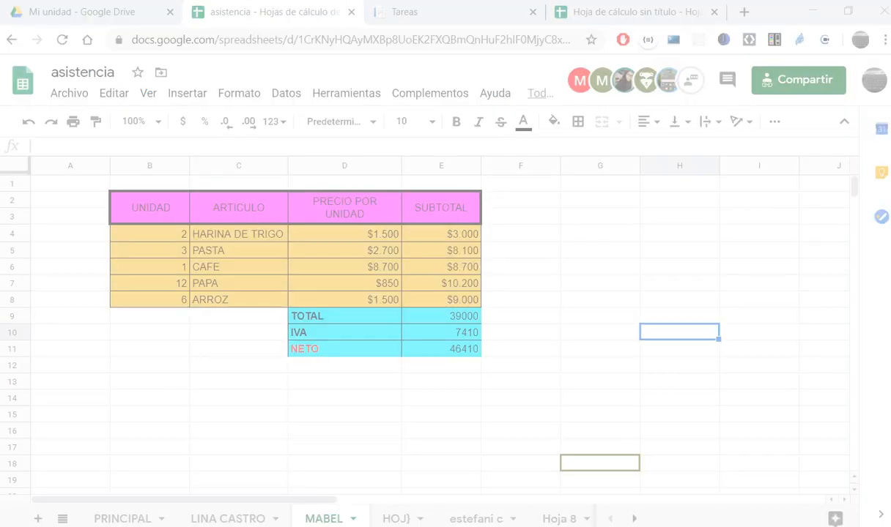
key("Escape")
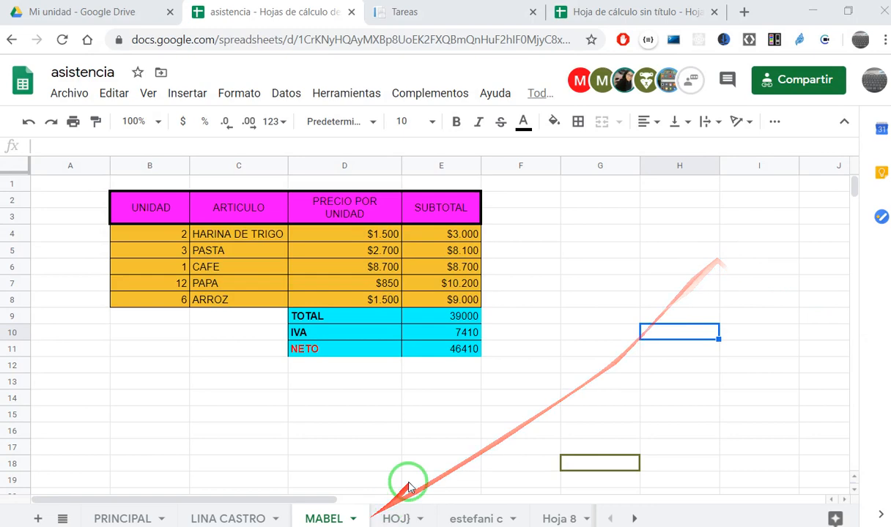
- Look at the untitled spreadsheet and return to the "Funciones mas comunes" task page
left_click(597, 12)
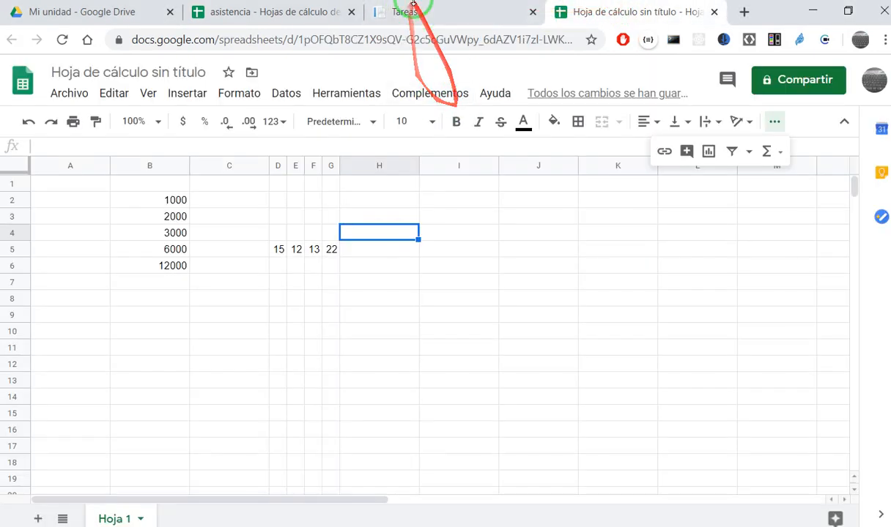
left_click(405, 12)
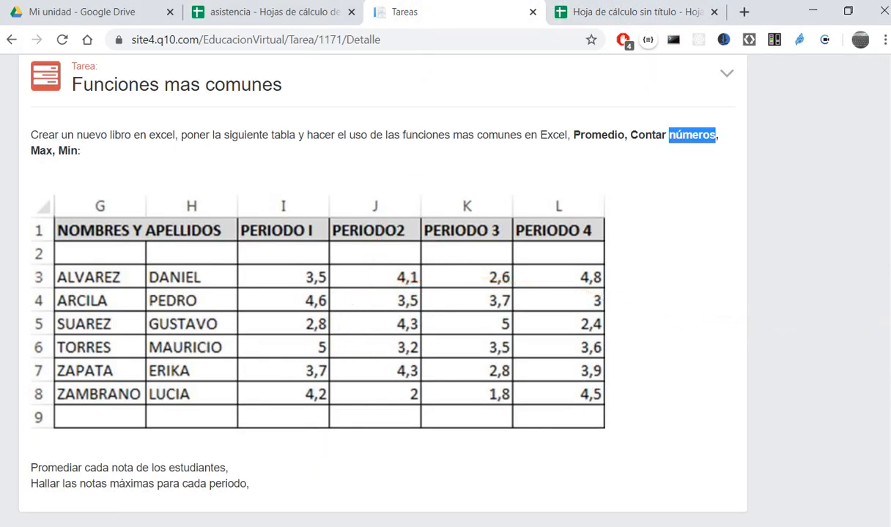